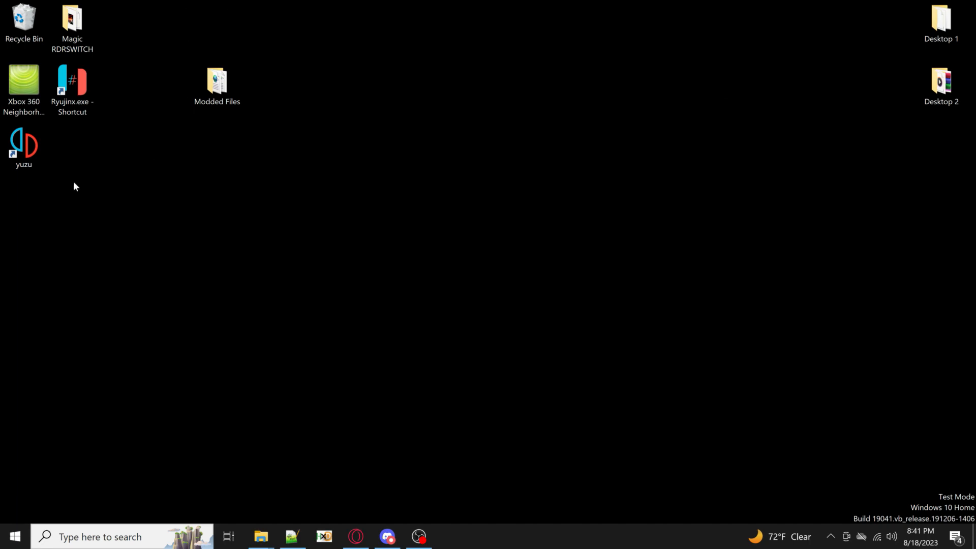
Step: Launch yuzu and show the Dump RomFS options for Red Dead Redemption
left_click_drag(75, 161, 90, 170)
left_click_drag(101, 209, 127, 229)
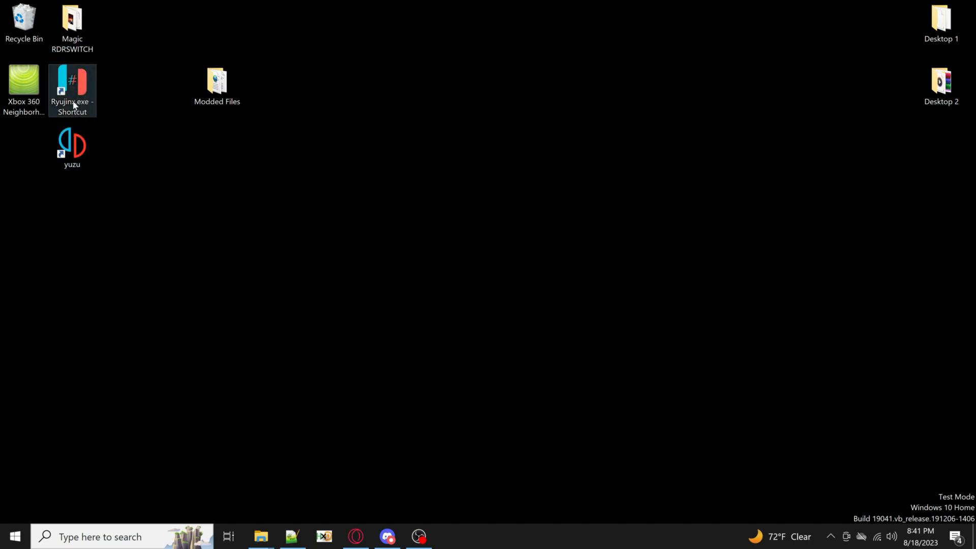
double_click(72, 145)
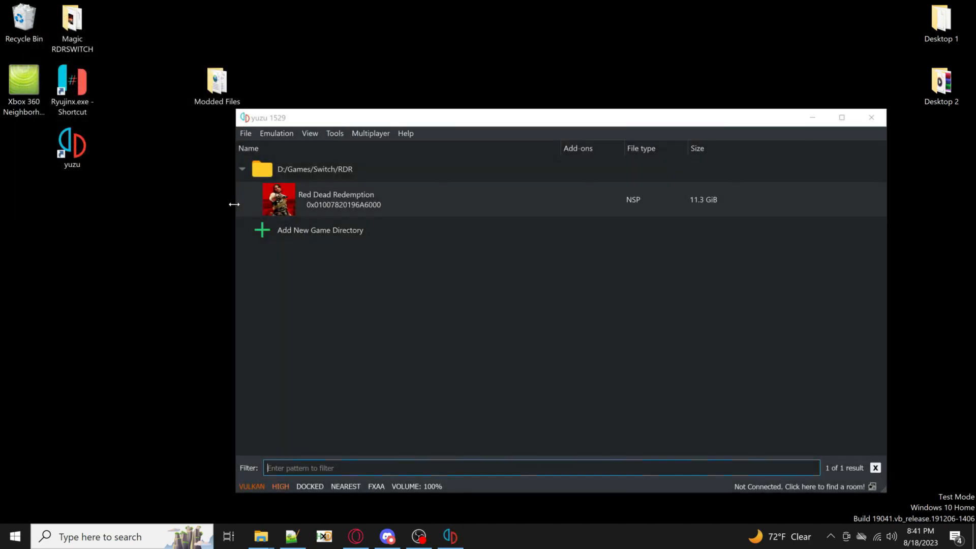
left_click_drag(347, 123, 300, 111)
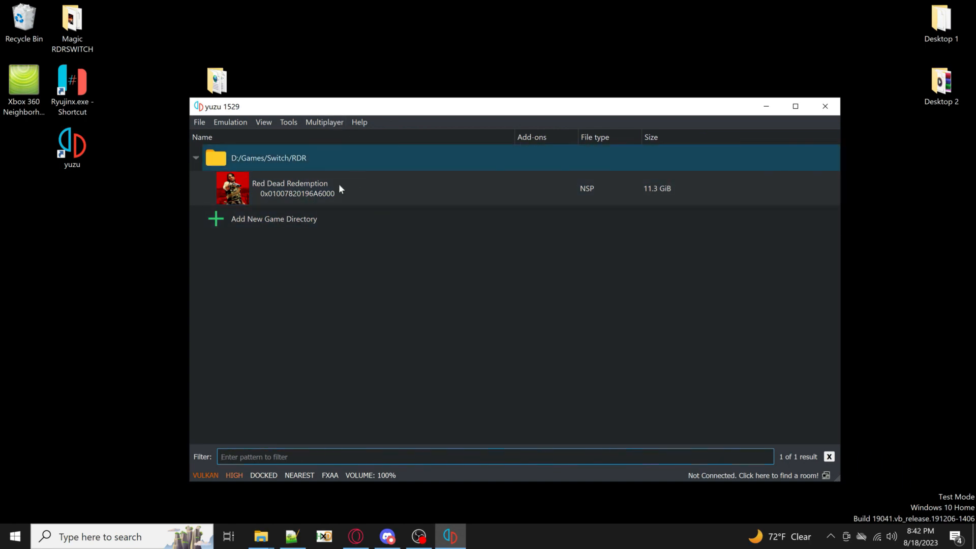
left_click_drag(345, 113, 318, 97)
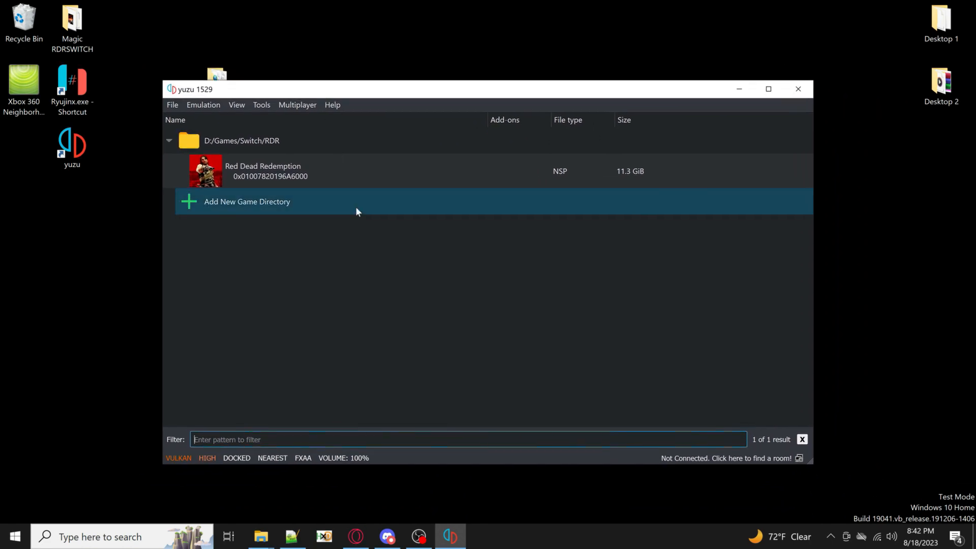
right_click(281, 171)
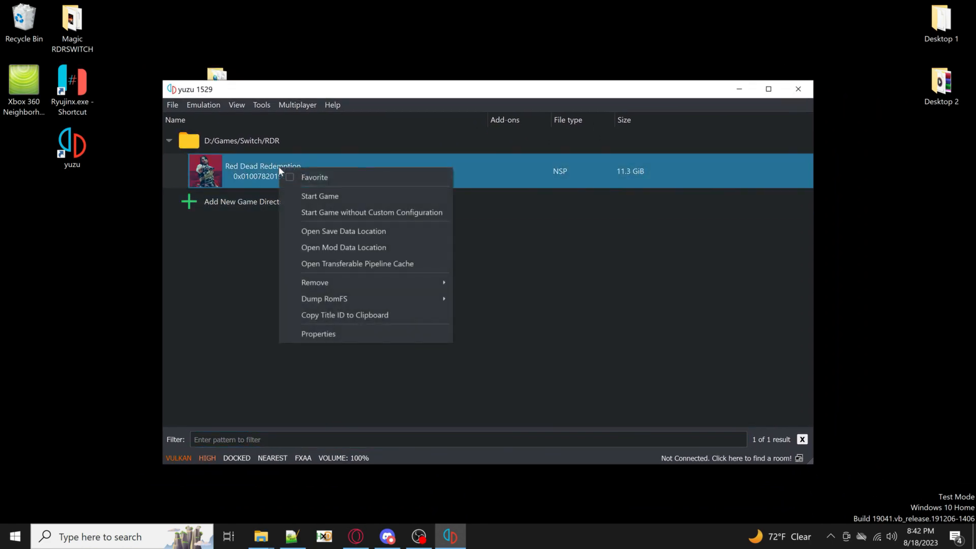
mouse_move(356, 299)
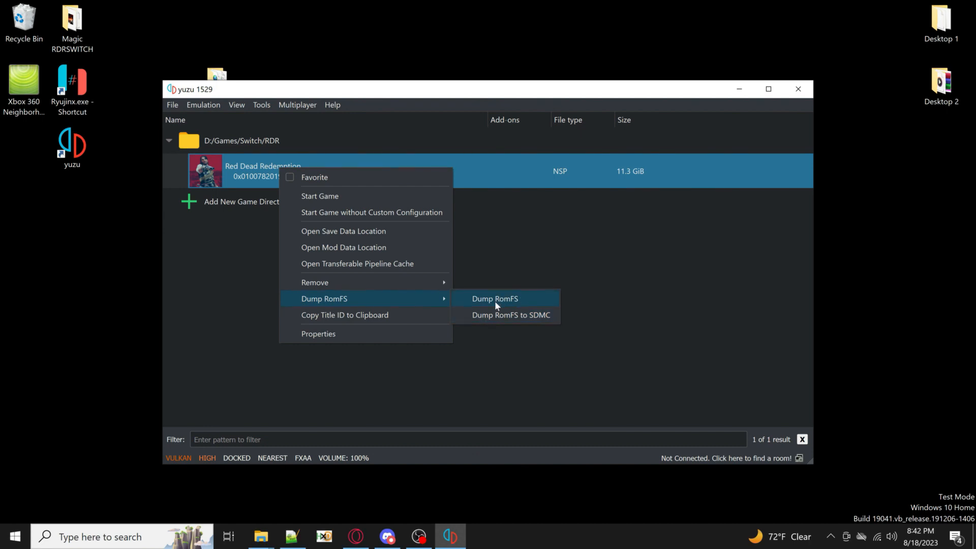
Step: Copy tune_switch.rpf from the dumped romfs folder to the desktop
left_click(271, 539)
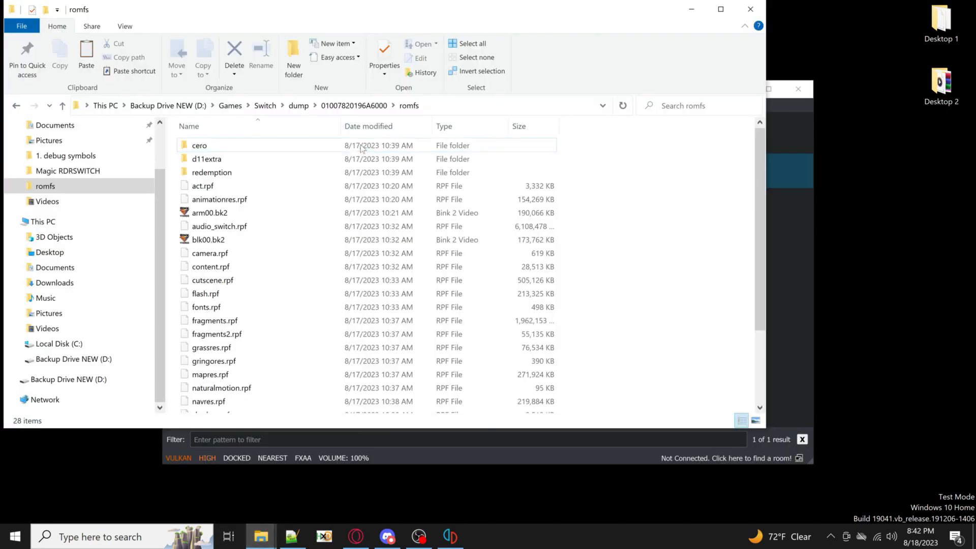
left_click(392, 483)
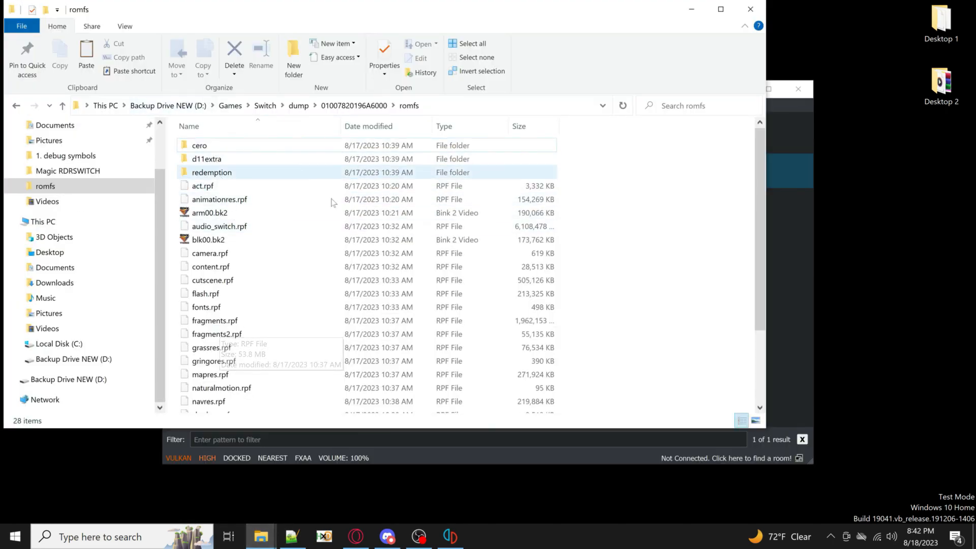
scroll(305, 229, "down", 3)
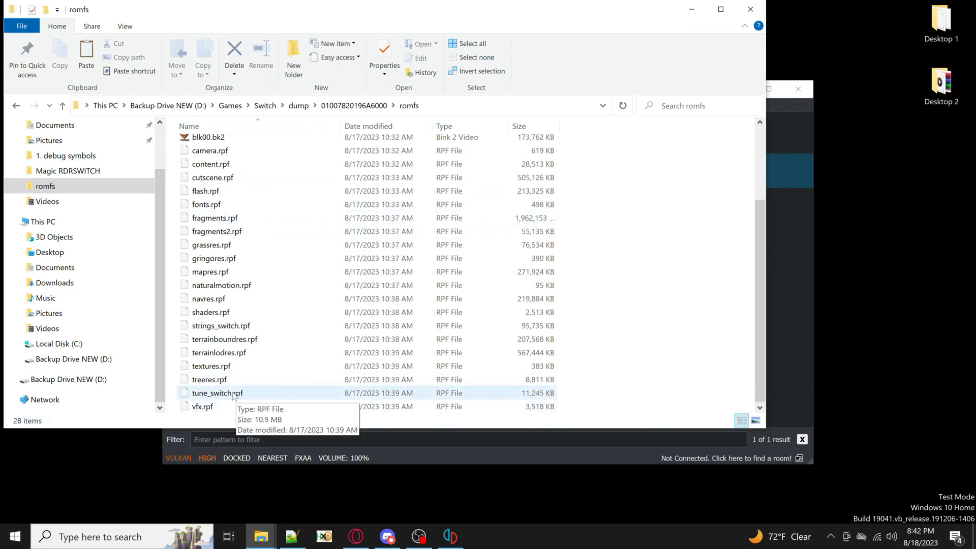
right_click(236, 397)
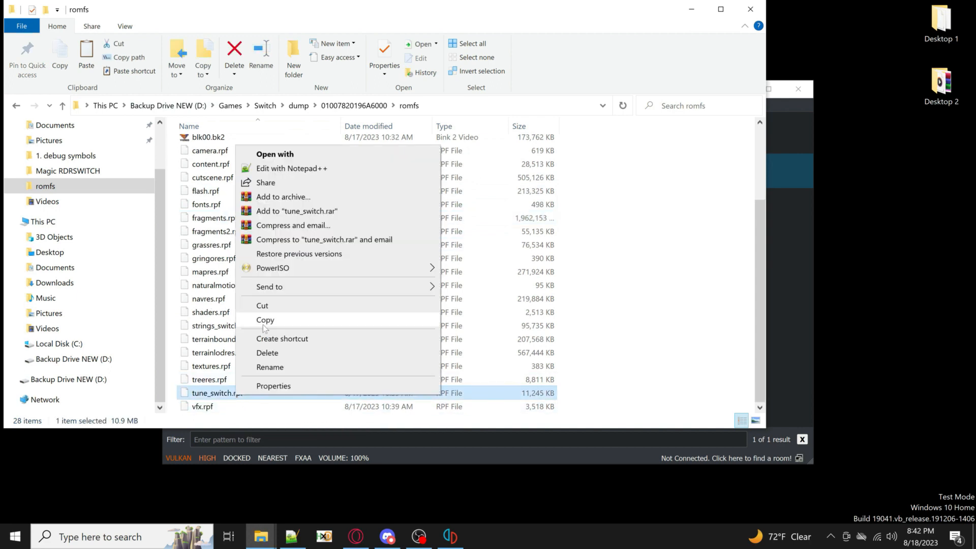
left_click(264, 323)
right_click(58, 453)
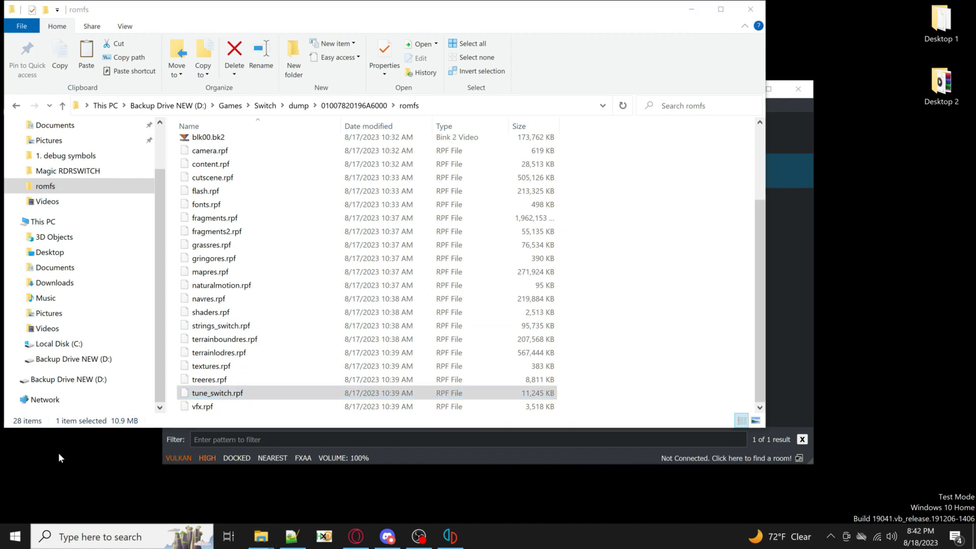
left_click(89, 331)
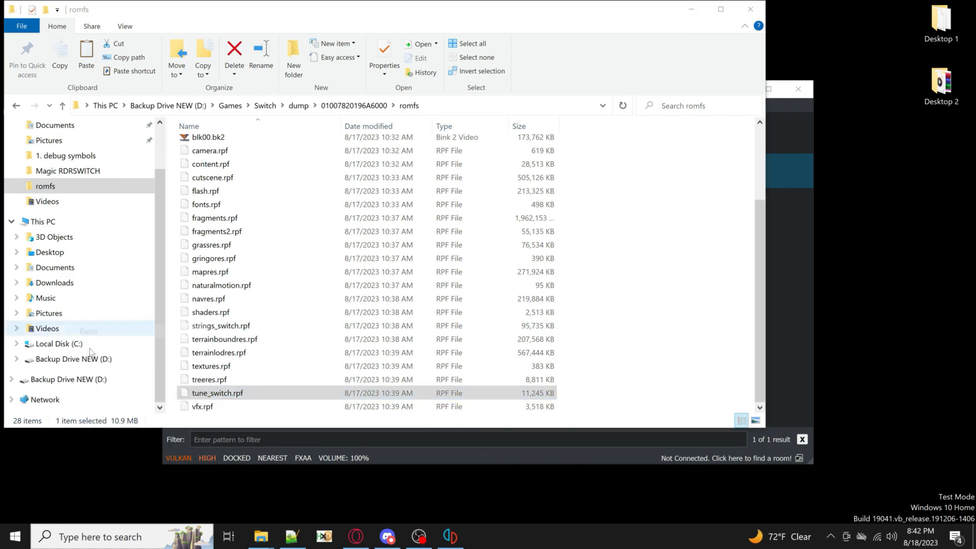
Step: Minimize the romfs folder window and move the desktop copy of tune_switch.rpf below the other shortcuts
left_click(214, 393)
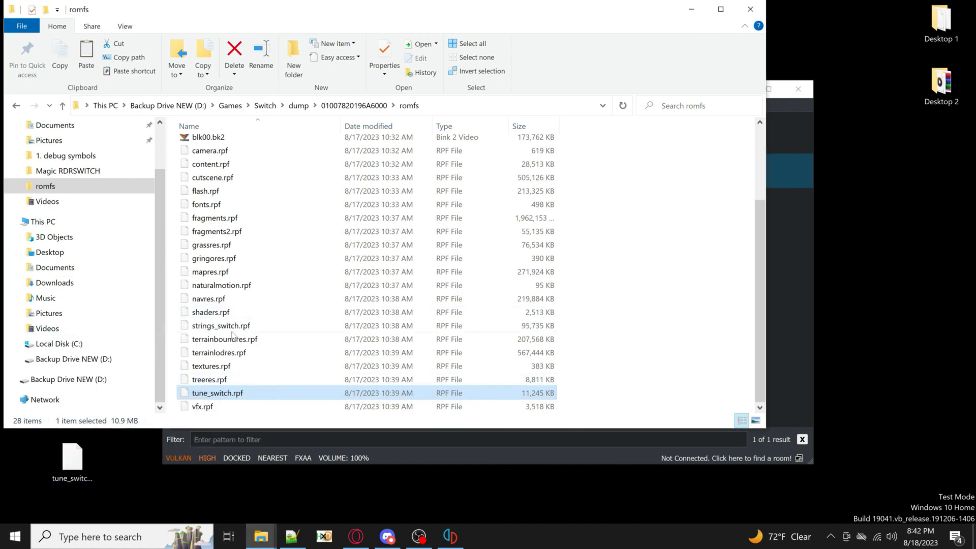
scroll(250, 263, "up", 3)
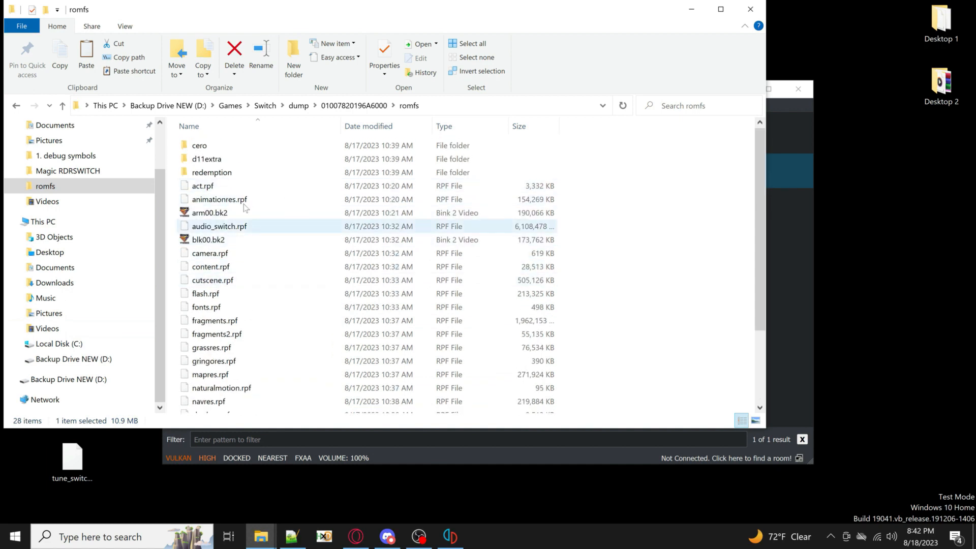
scroll(275, 277, "down", 3)
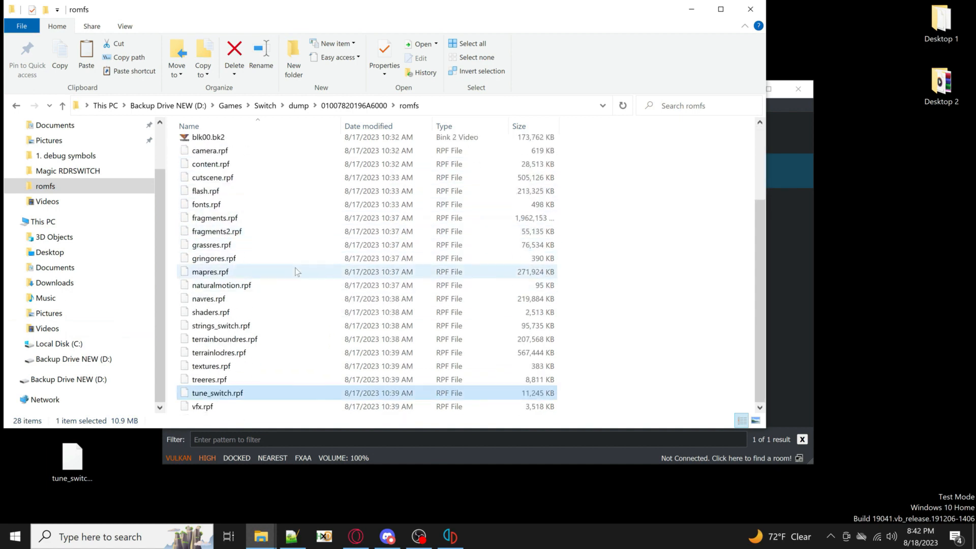
scroll(282, 254, "up", 3)
scroll(274, 256, "down", 3)
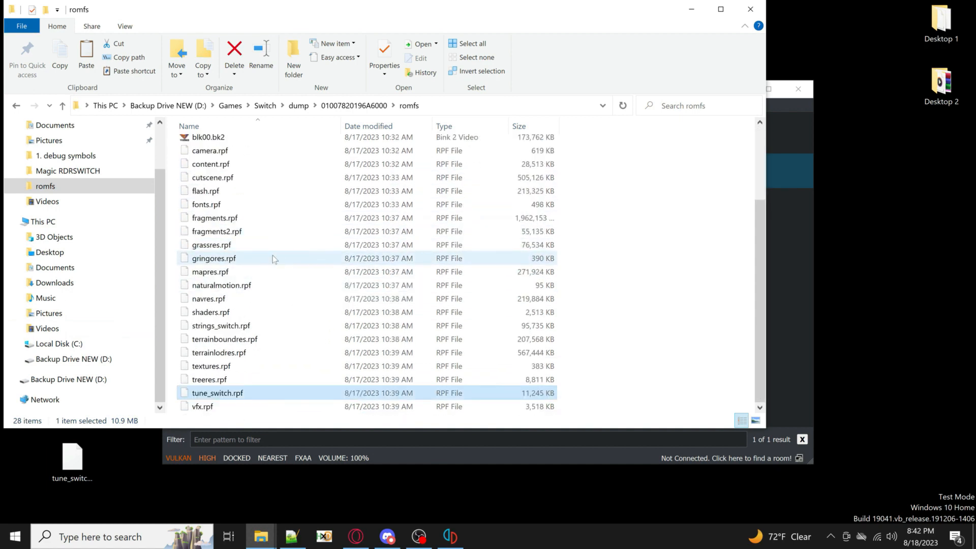
left_click(692, 9)
left_click_drag(72, 457, 39, 261)
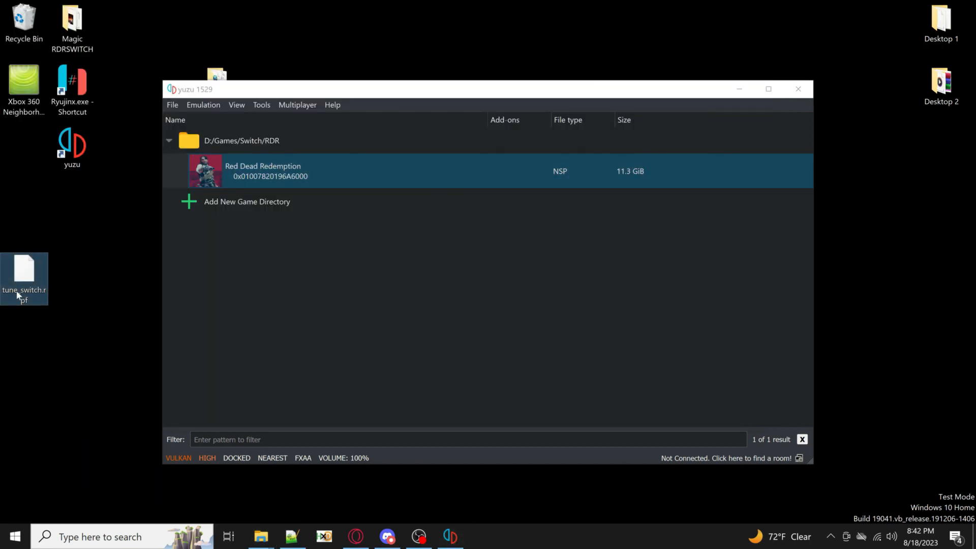
Step: Create a new desktop folder named "tune backup"
left_click(56, 213)
right_click(55, 212)
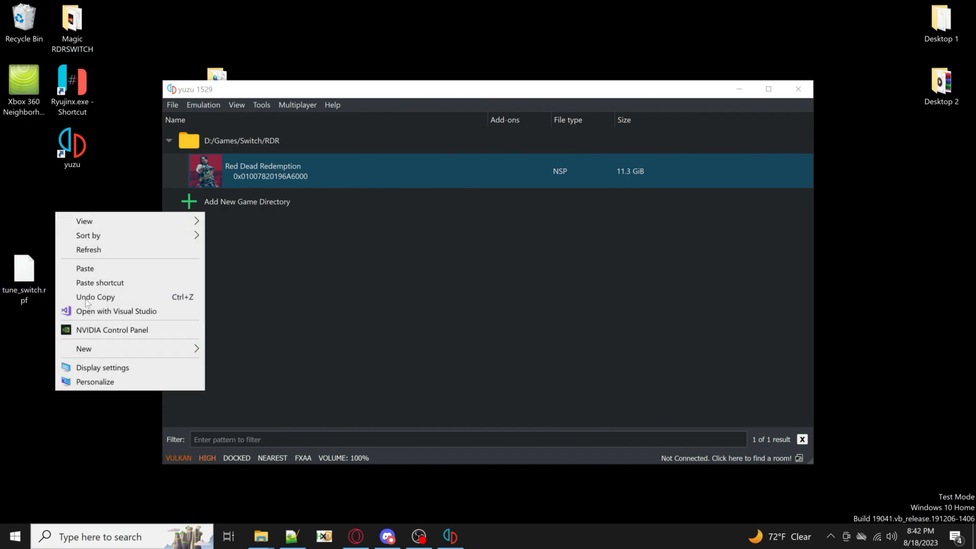
mouse_move(94, 350)
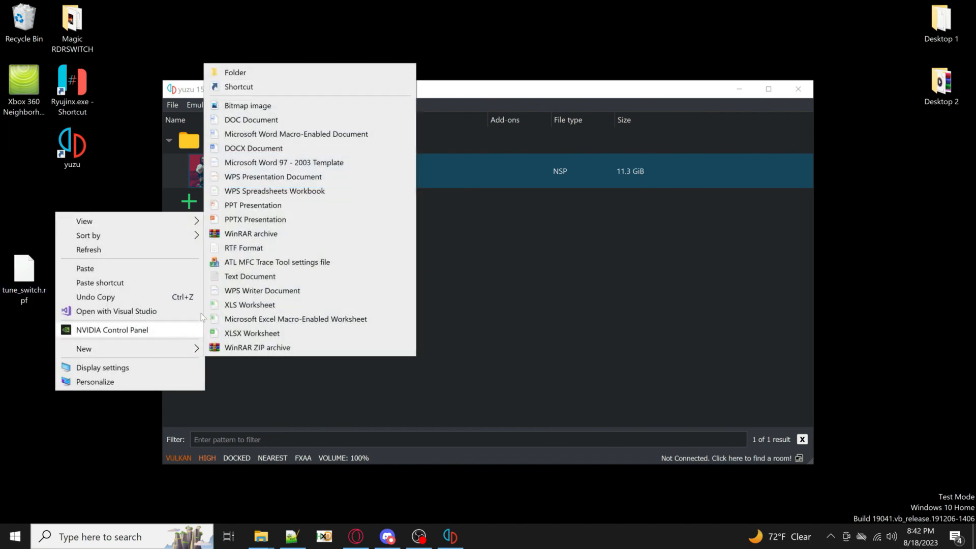
left_click(236, 74)
type("BNacku")
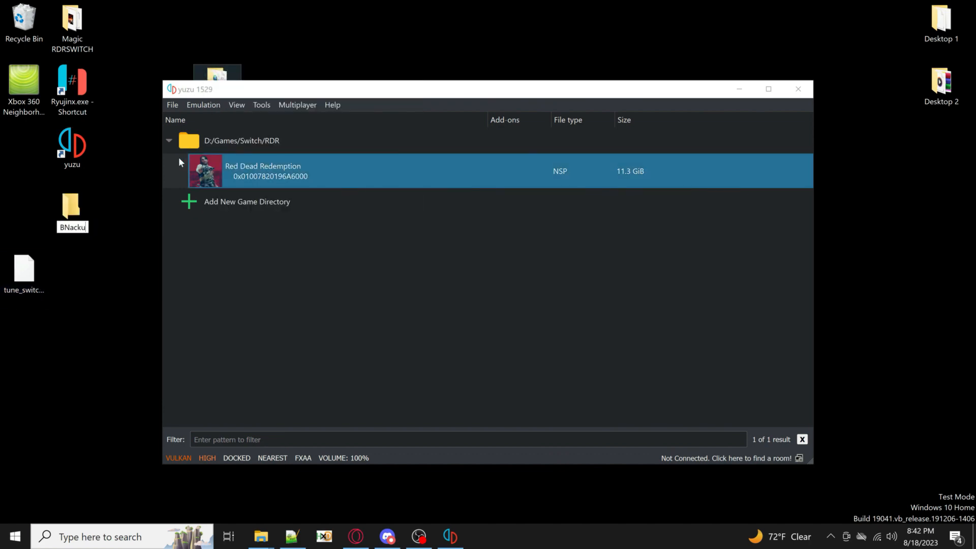
key("BackSpace")
key("BackSpace")
key("BackSpace")
key("BackSpace")
key("BackSpace")
type("tune backup")
key("Return")
Step: Copy the desktop's tune_switch.rpf into the tune backup folder and close that folder's window
left_click(32, 270)
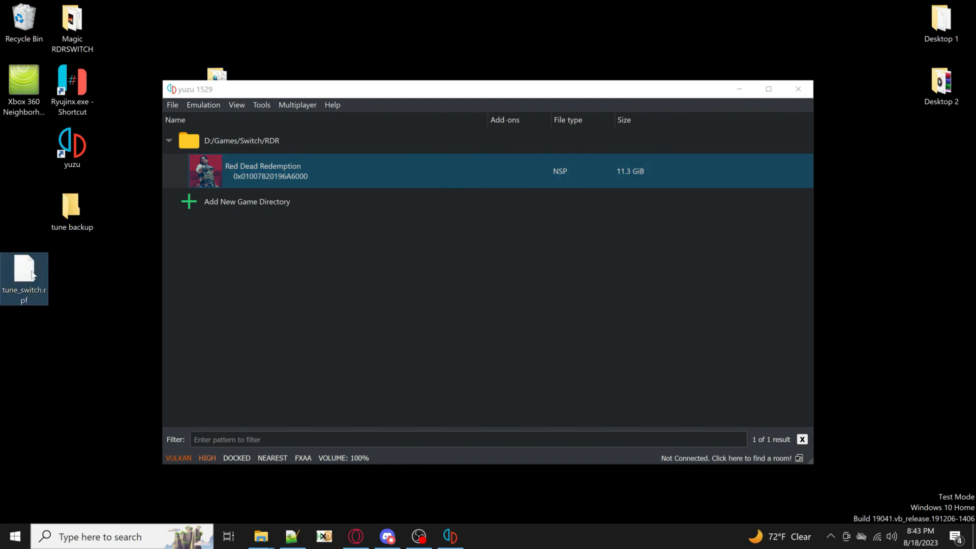
right_click(32, 270)
left_click(72, 197)
double_click(71, 205)
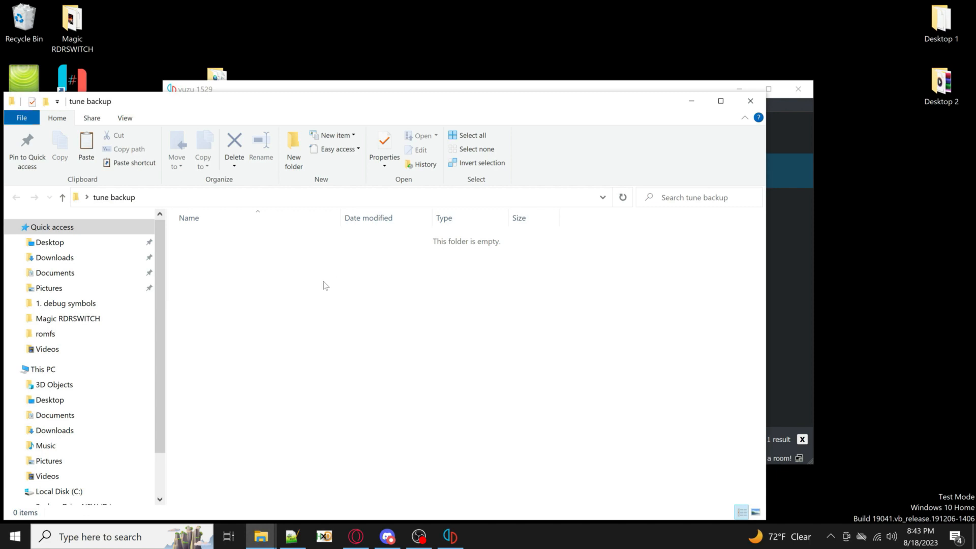
right_click(324, 281)
left_click(350, 370)
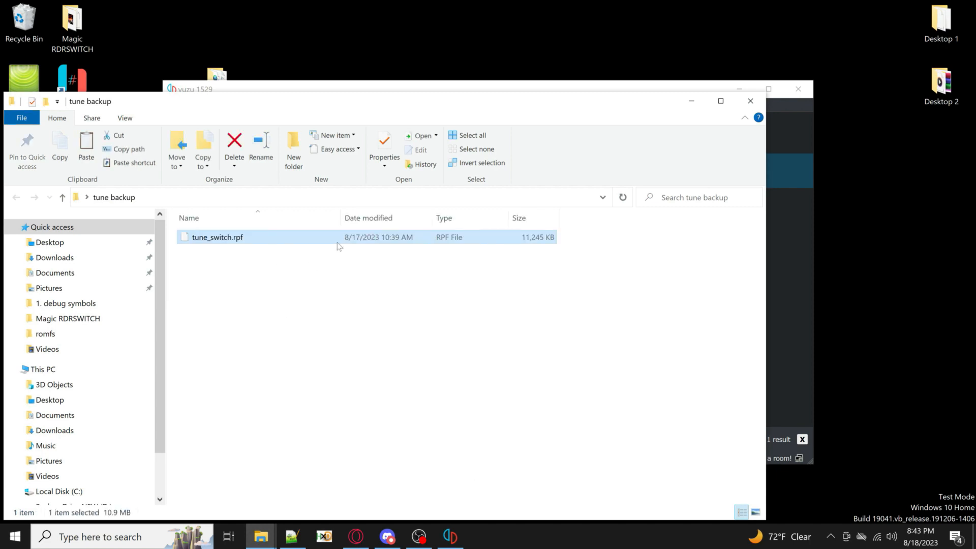
left_click_drag(328, 293, 443, 351)
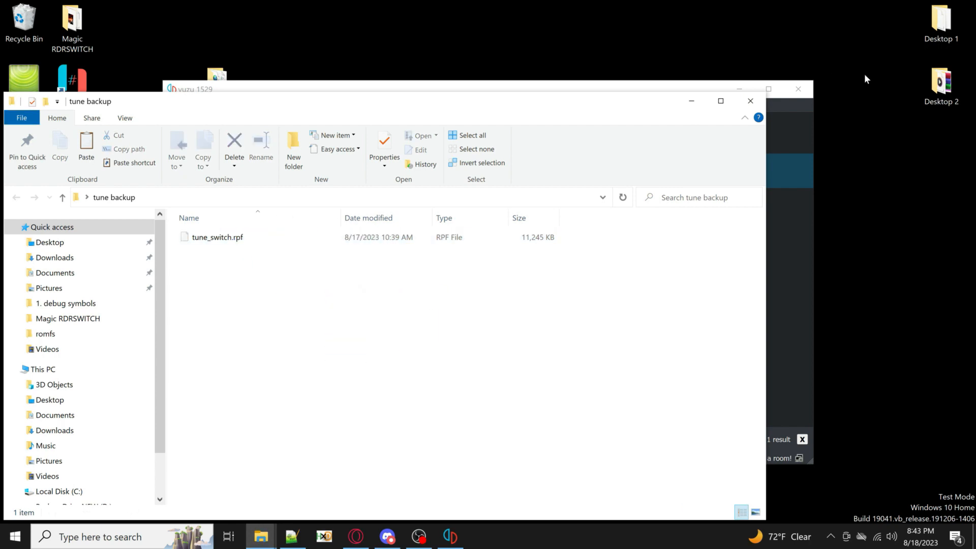
left_click(752, 102)
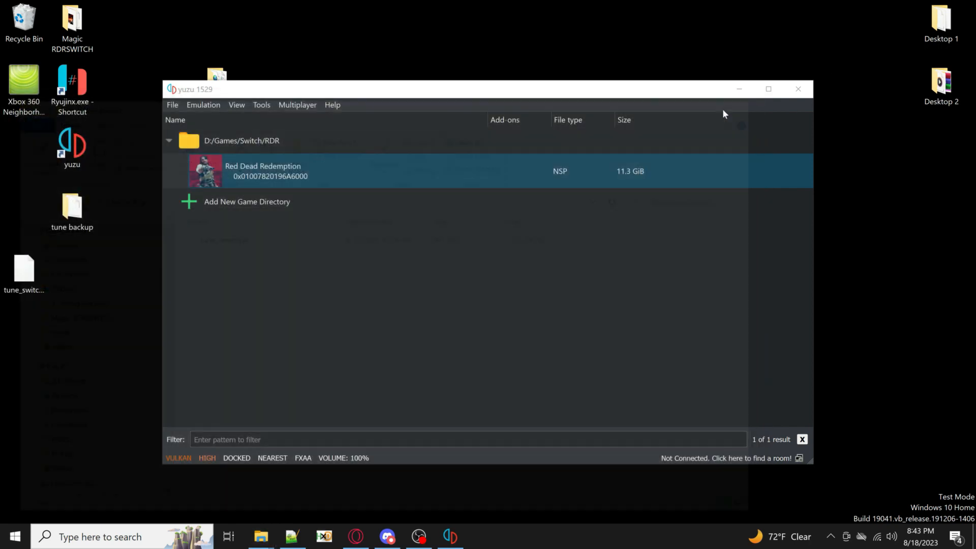
Step: Launch MagicRDR.exe from the Magic RDRSWITCH desktop folder and choose Nintendo Switch as the platform
left_click_drag(282, 92, 378, 100)
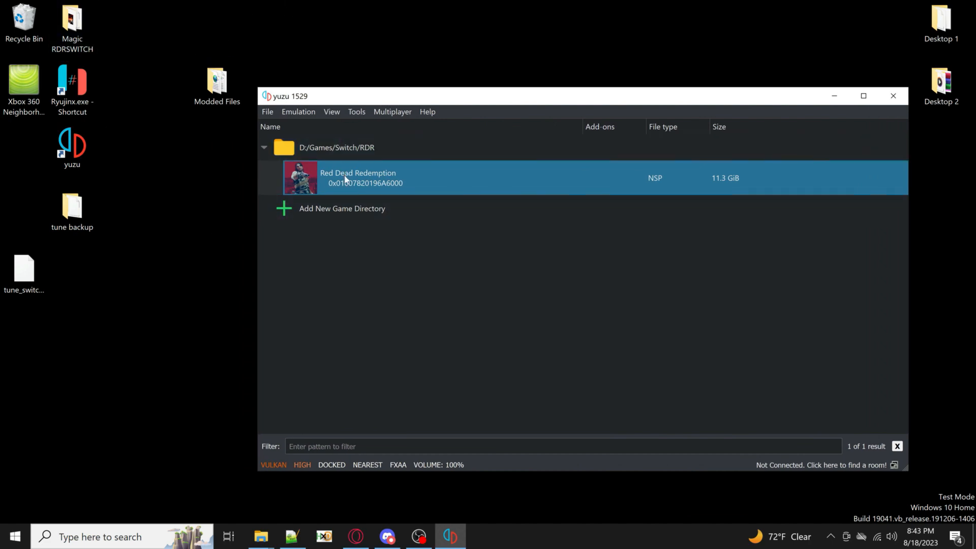
double_click(79, 37)
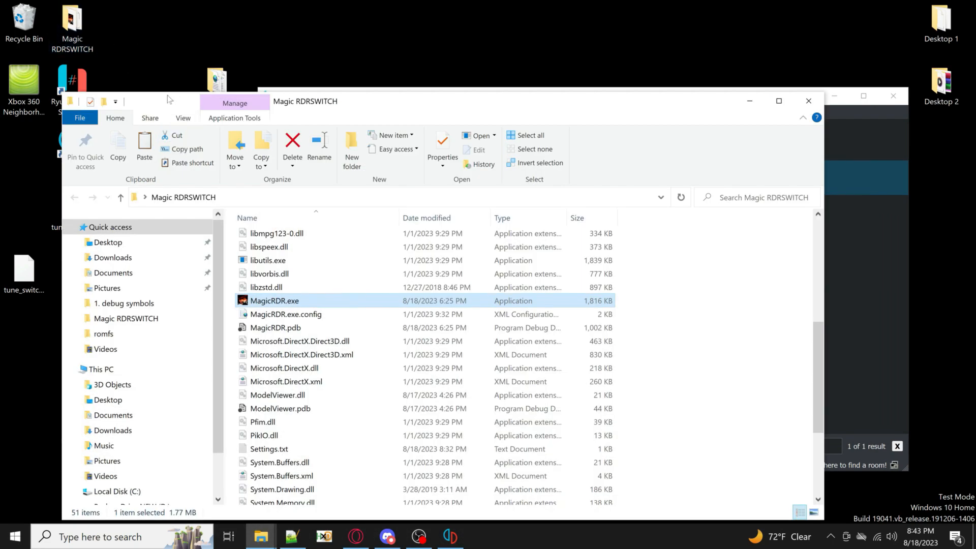
left_click_drag(169, 99, 192, 66)
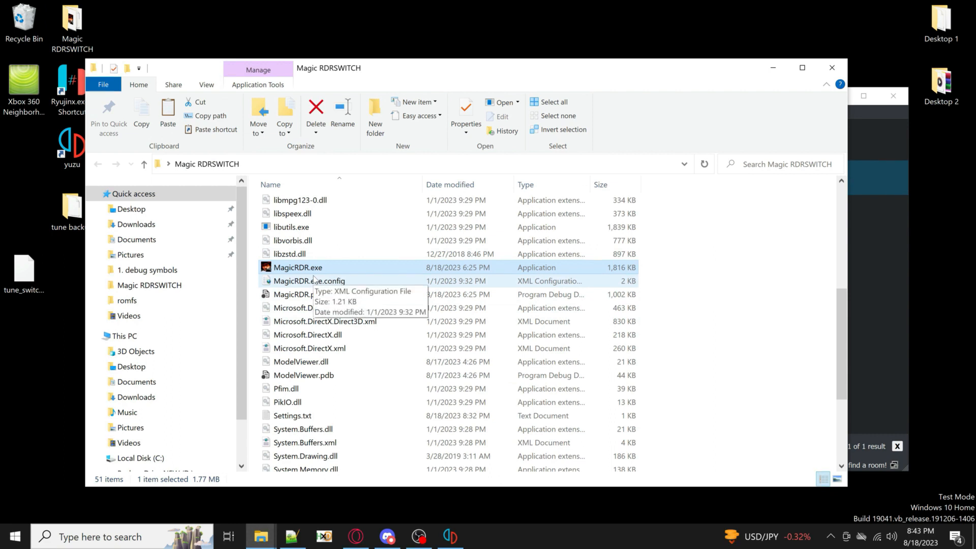
left_click(308, 272)
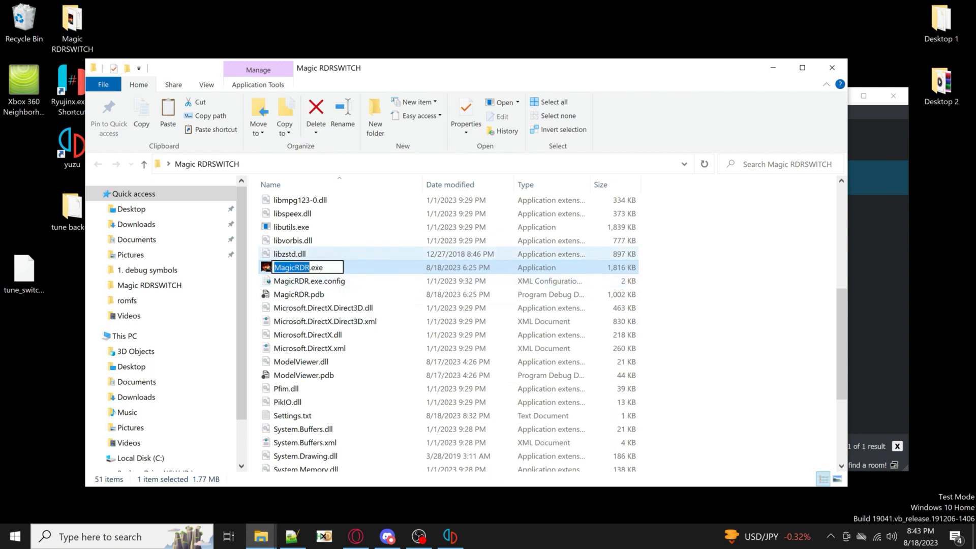
left_click(312, 282)
double_click(308, 268)
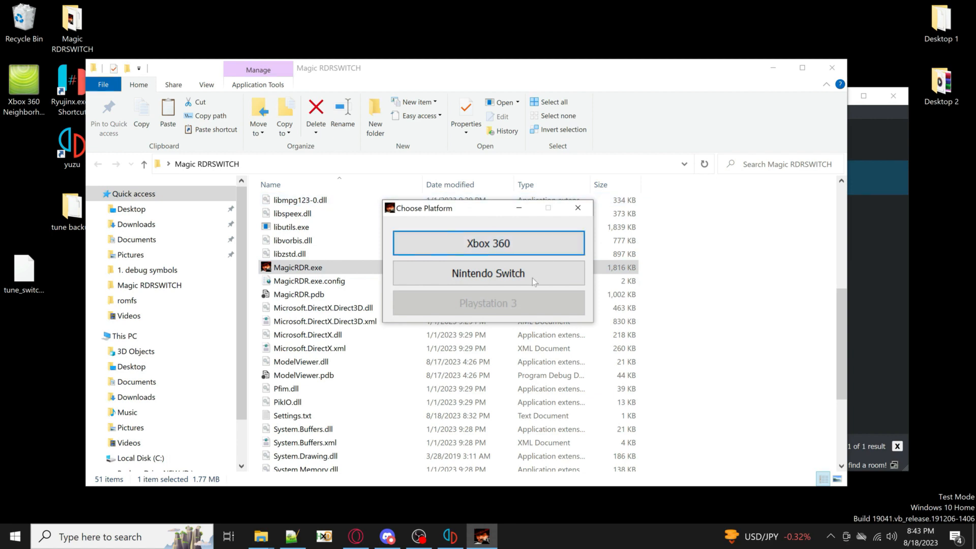
left_click(492, 273)
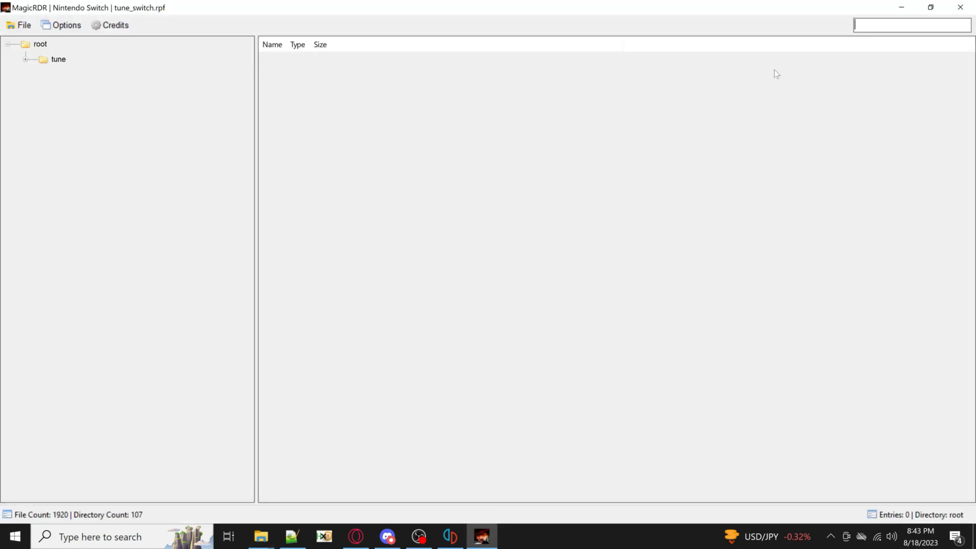
Step: Open the desktop's tune_switch.rpf archive, confirming that the current RPF is closed
left_click(24, 25)
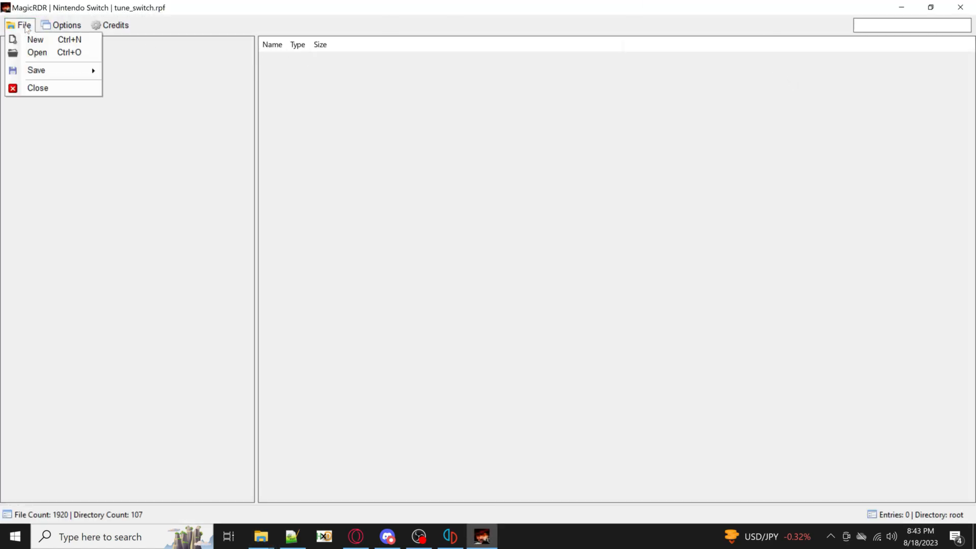
left_click(37, 52)
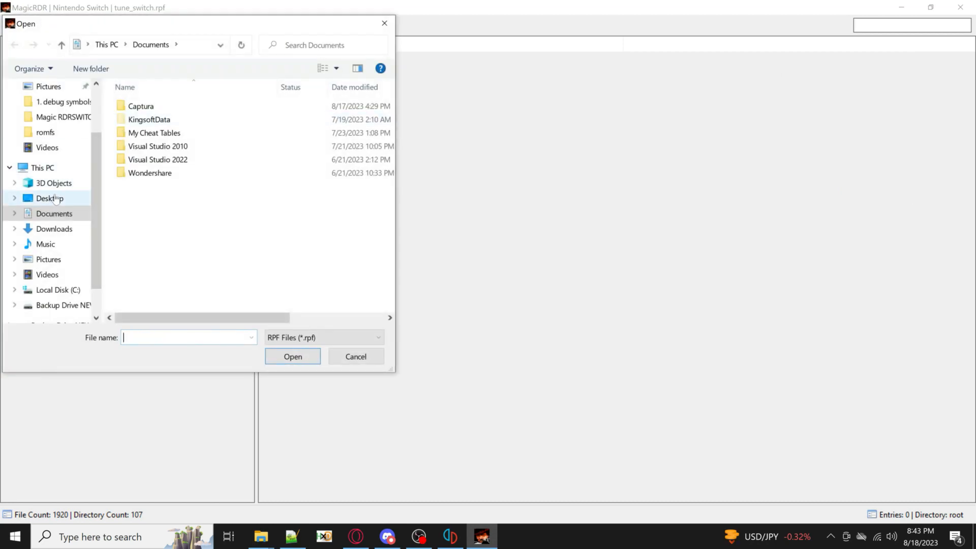
left_click(45, 200)
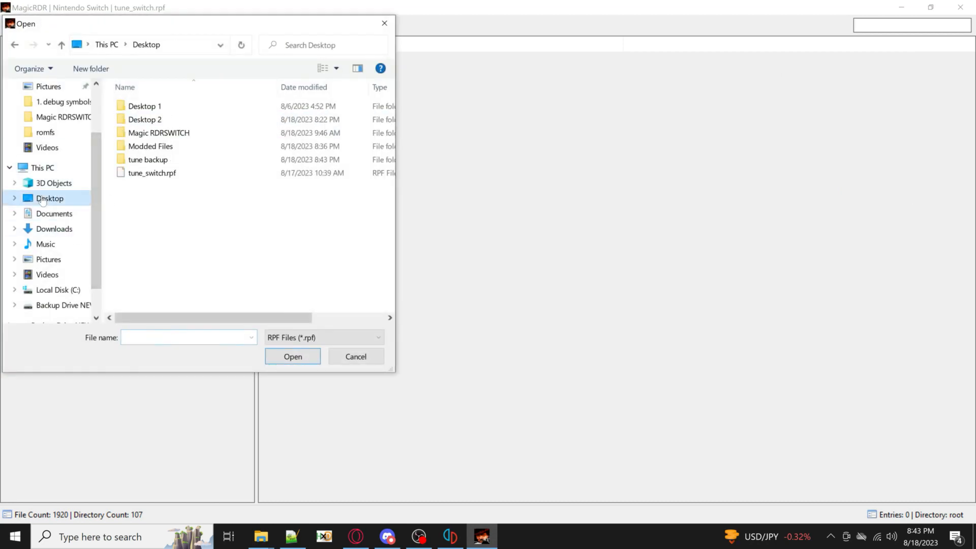
left_click(141, 180)
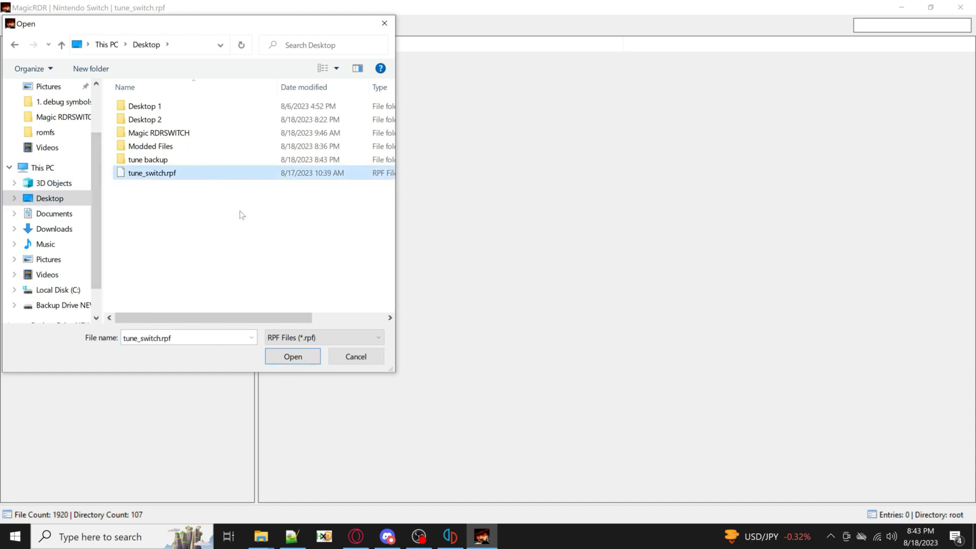
left_click(294, 357)
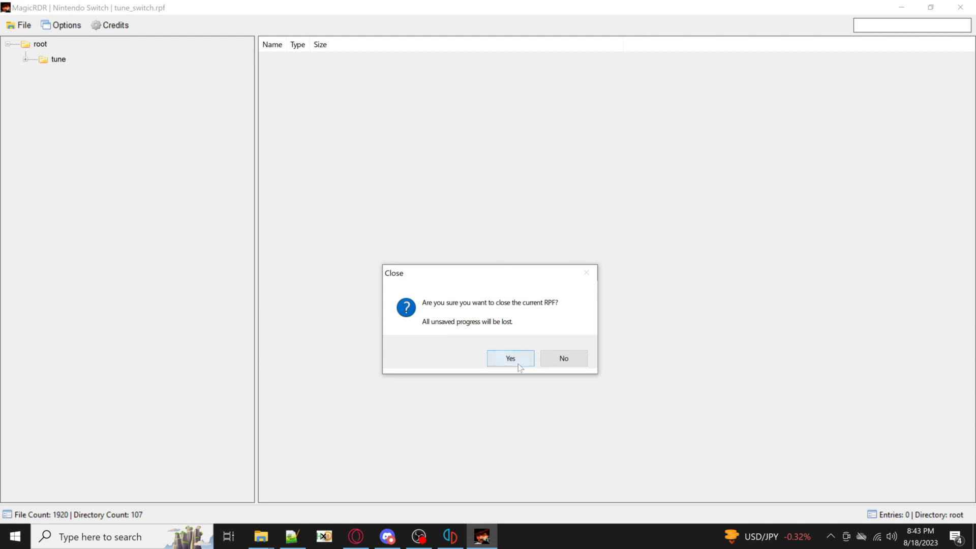
left_click(514, 363)
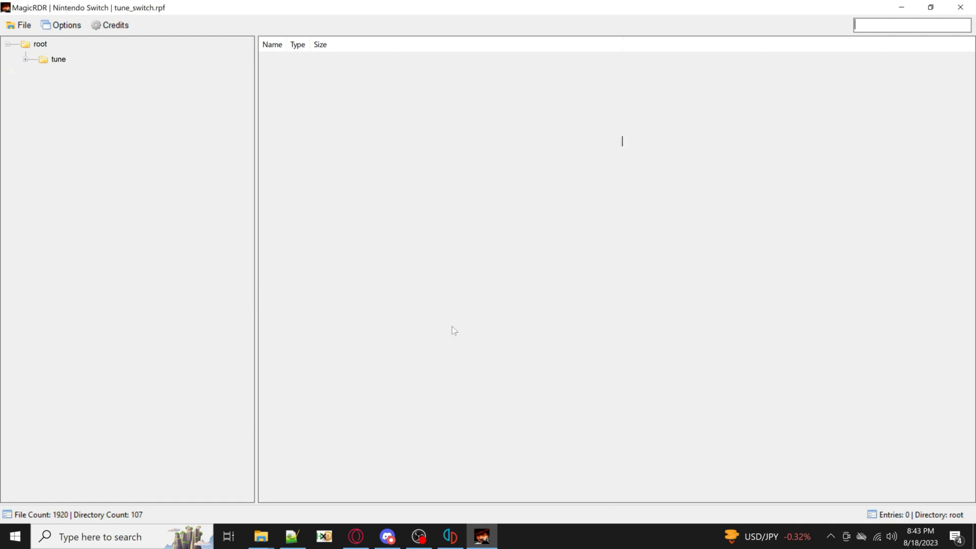
Step: Restore the archive window to a smaller size, expand the tune folder and open its asd subfolder
key("super+Down")
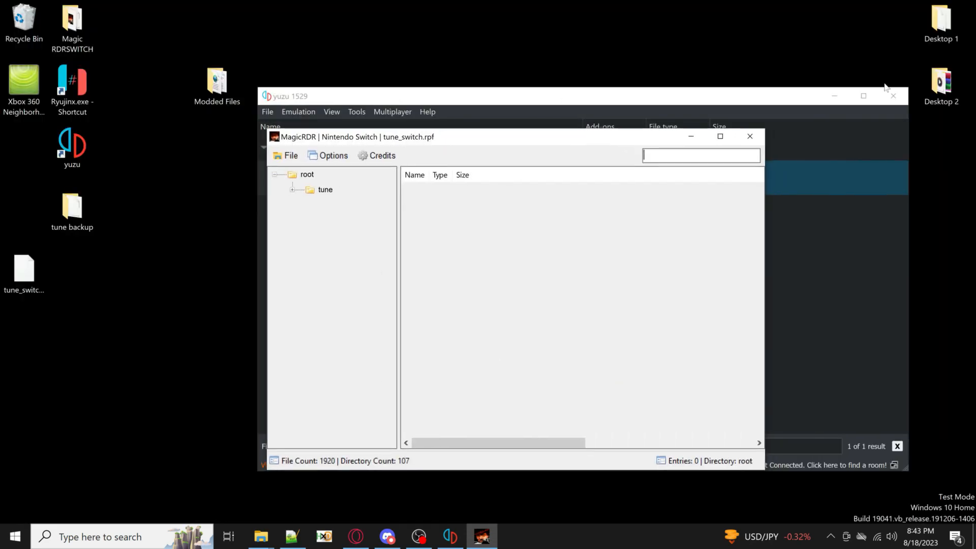
left_click(294, 190)
left_click(295, 192)
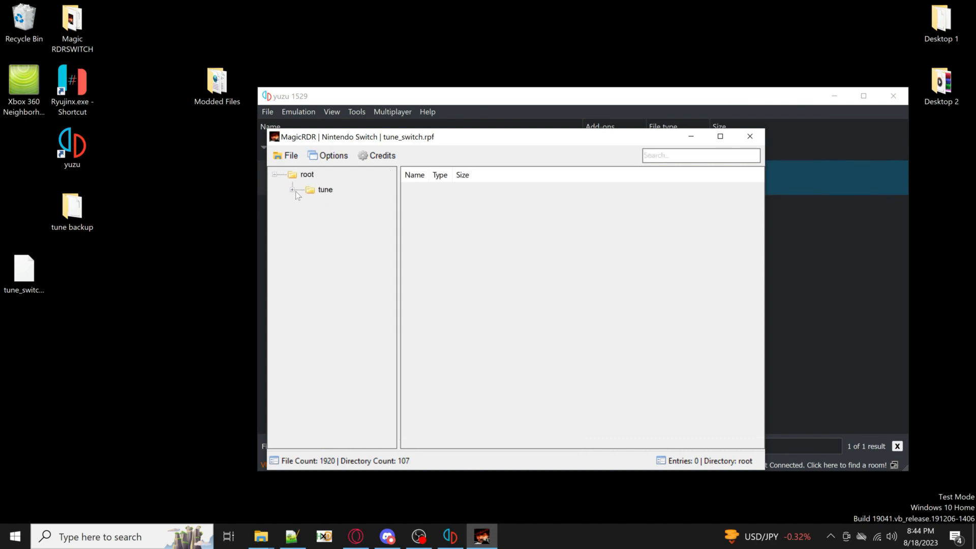
left_click(295, 191)
scroll(342, 281, "down", 2)
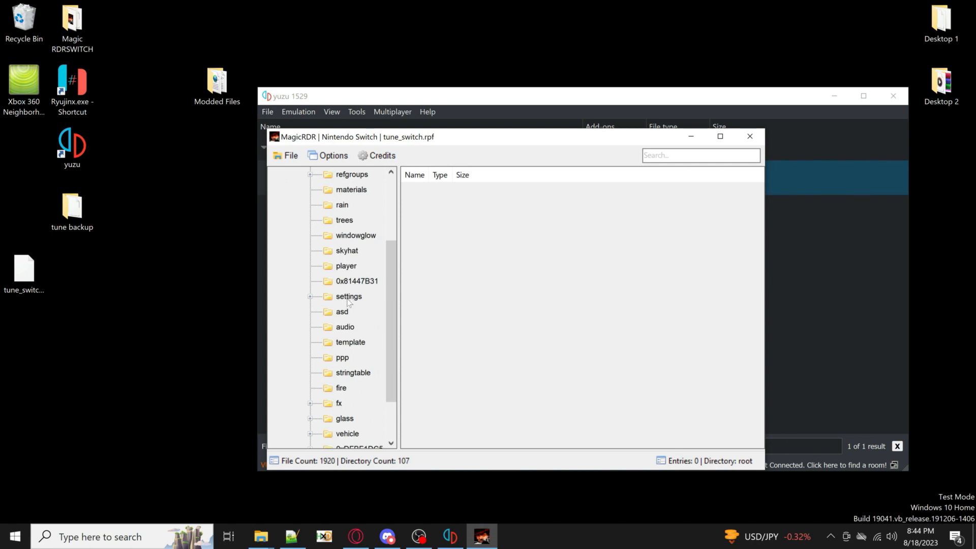
left_click(343, 312)
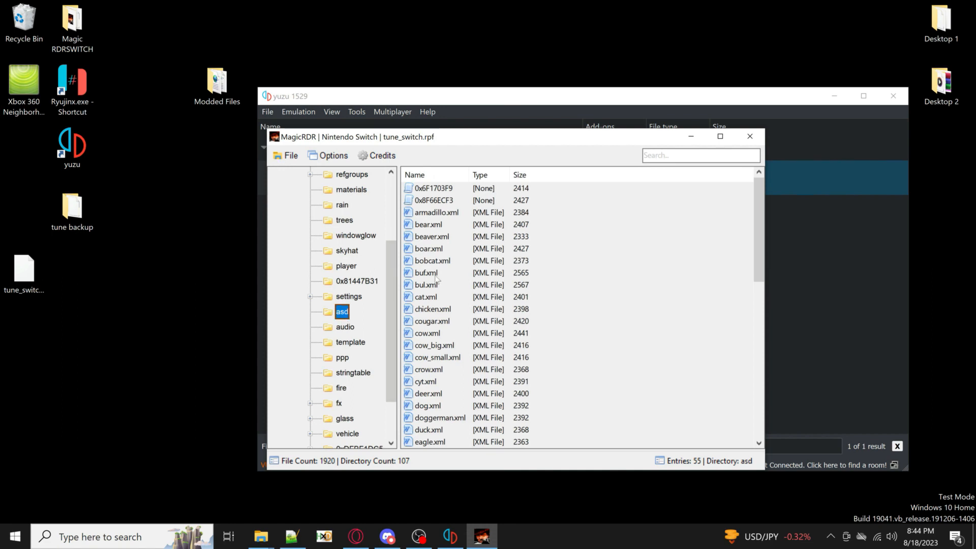
Step: Start extracting gent.xml from the asd folder
scroll(437, 279, "down", 6)
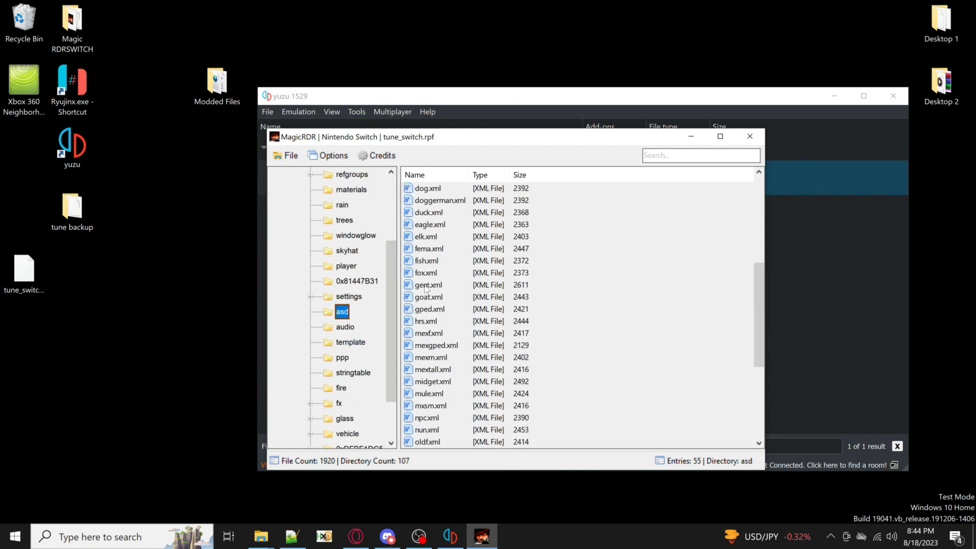
left_click(429, 288)
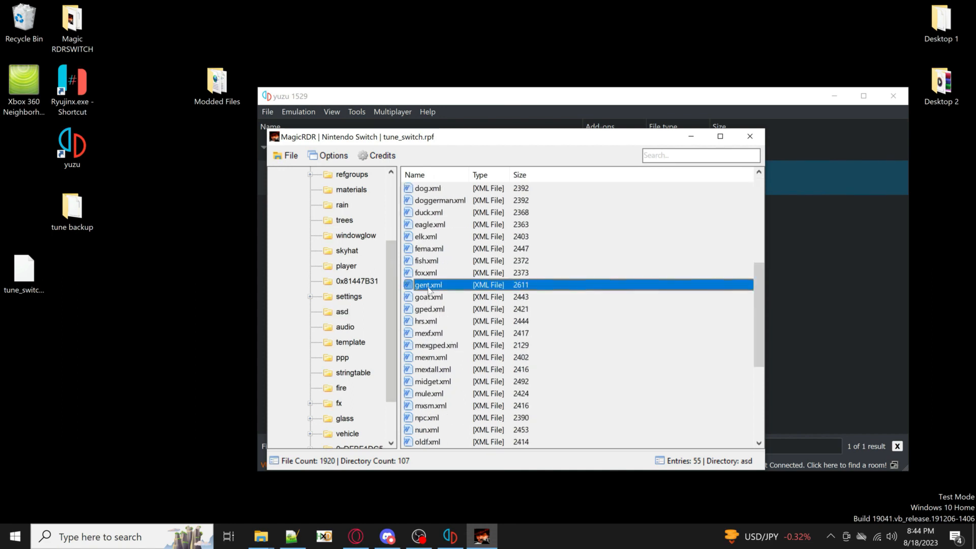
right_click(429, 287)
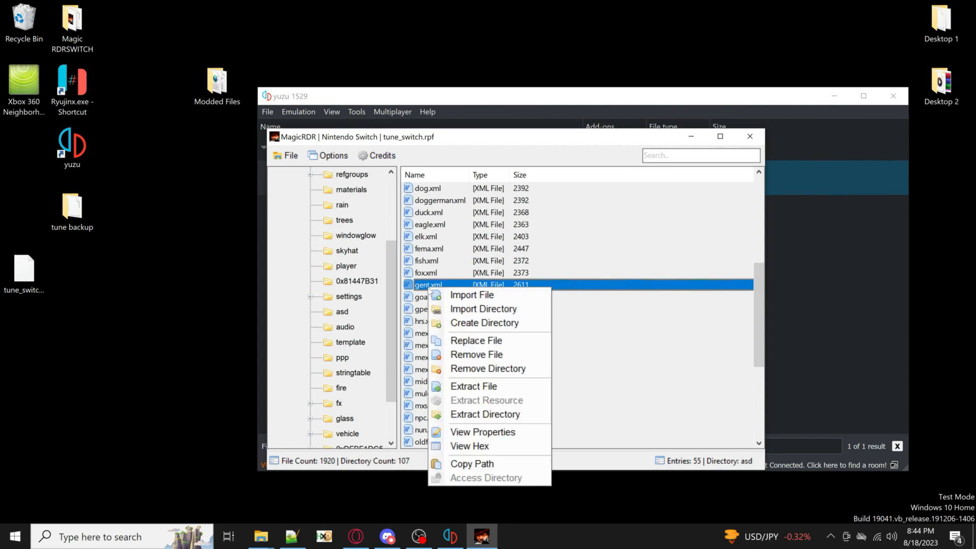
left_click(483, 390)
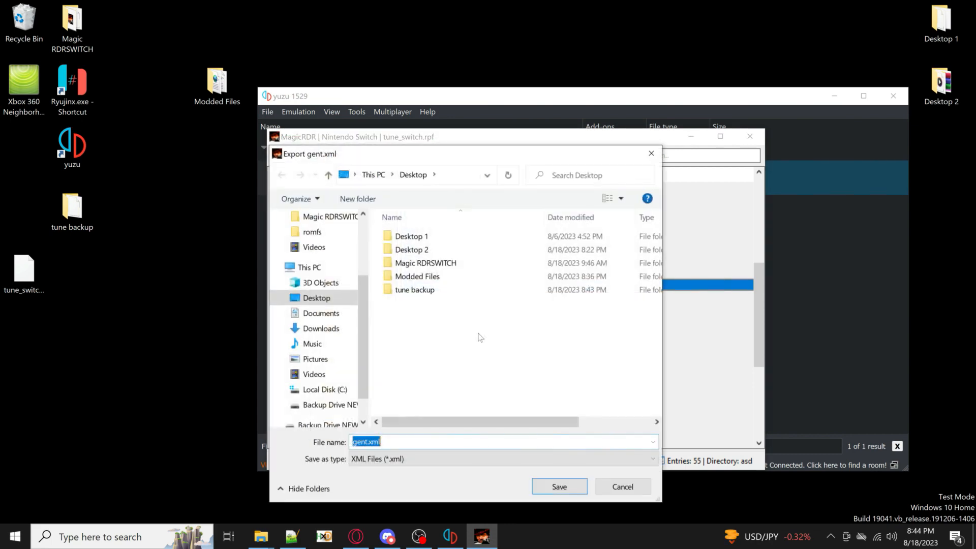
Step: Create a new desktop folder named "files to mod"
right_click(153, 221)
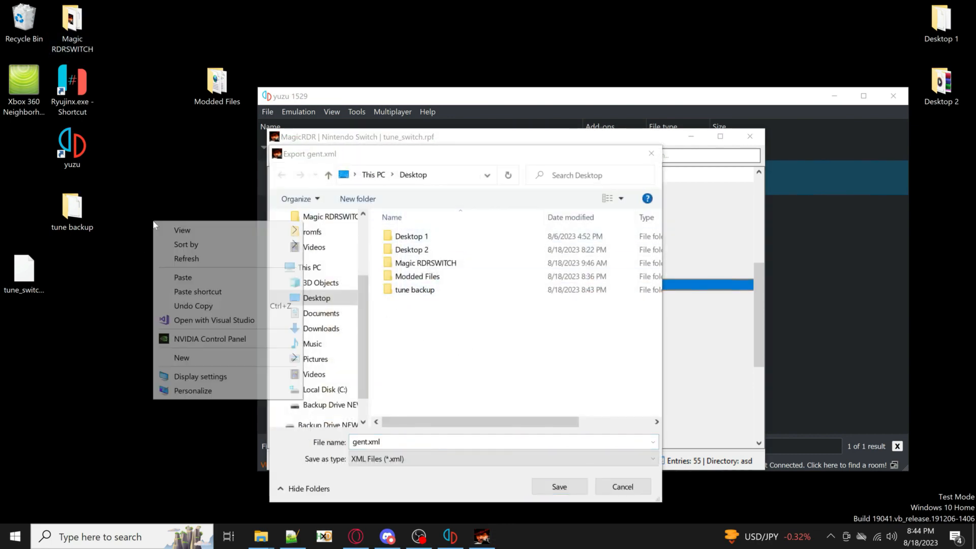
mouse_move(210, 362)
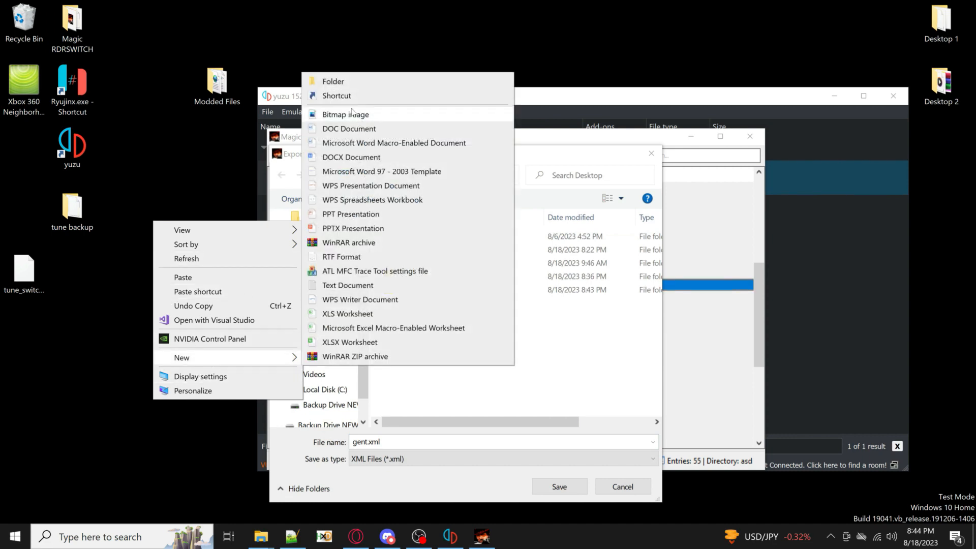
left_click(333, 81)
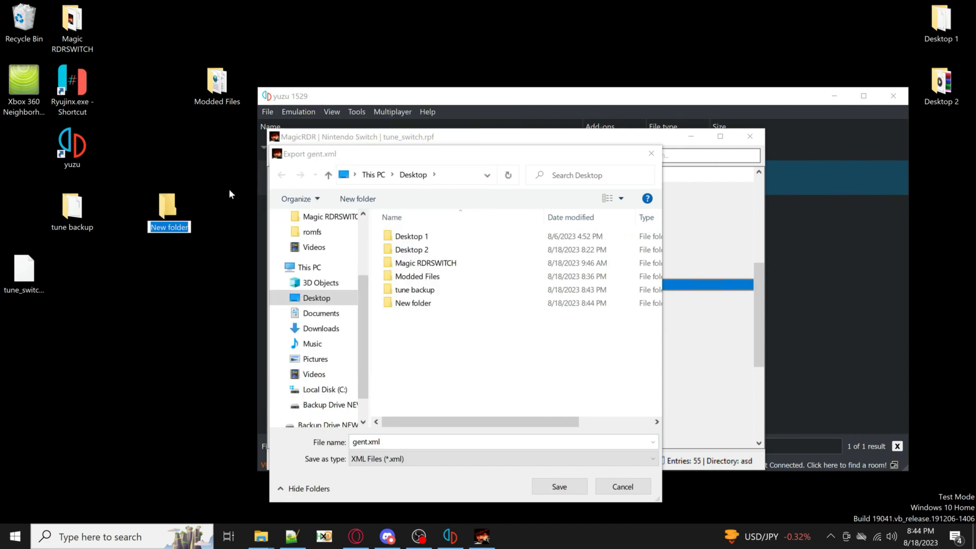
type("files to mod")
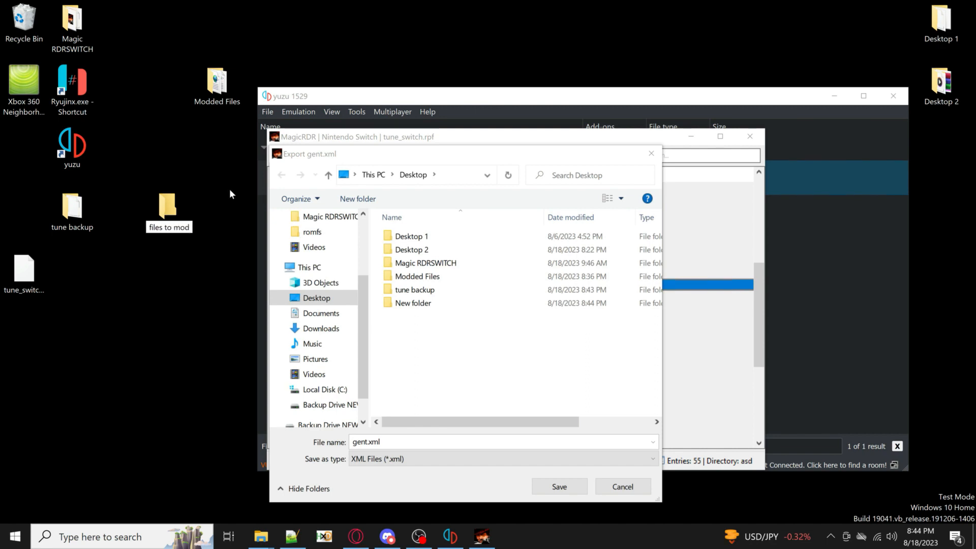
key("Return")
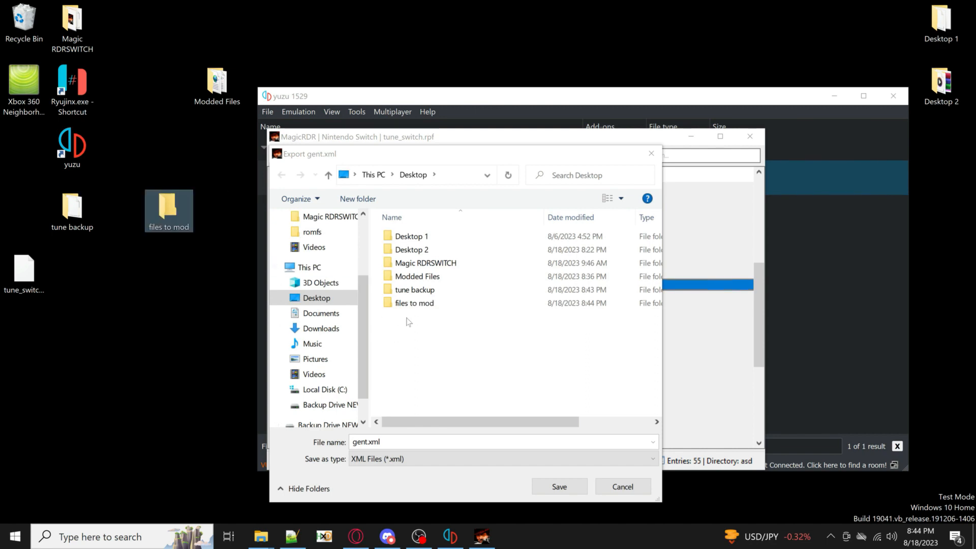
Step: Save the extracted gent.xml into the files to mod folder and dismiss the message
left_click(457, 303)
left_click(560, 487)
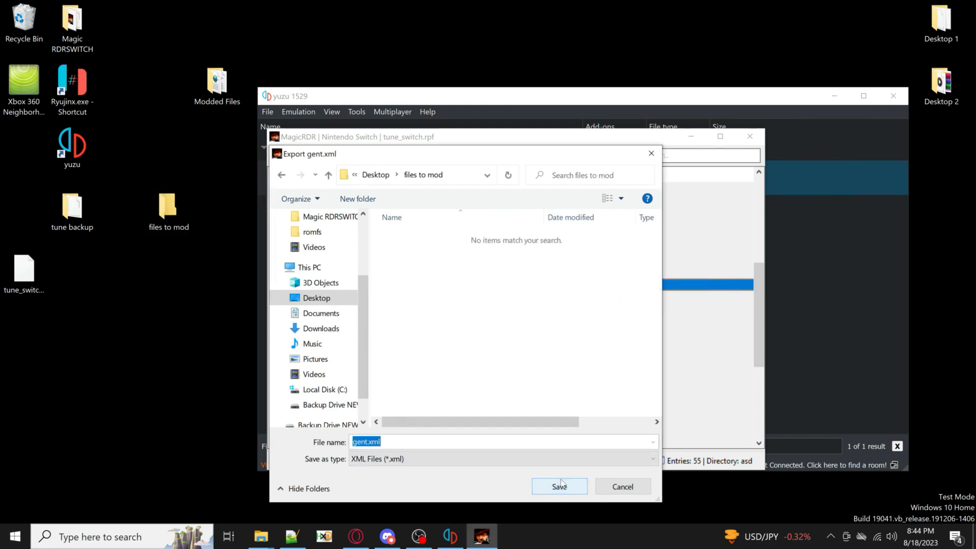
left_click(560, 487)
left_click(524, 355)
Step: Extract hrssimtune.xml from the tune archive's player folder into the files to mod folder
scroll(525, 330, "down", 5)
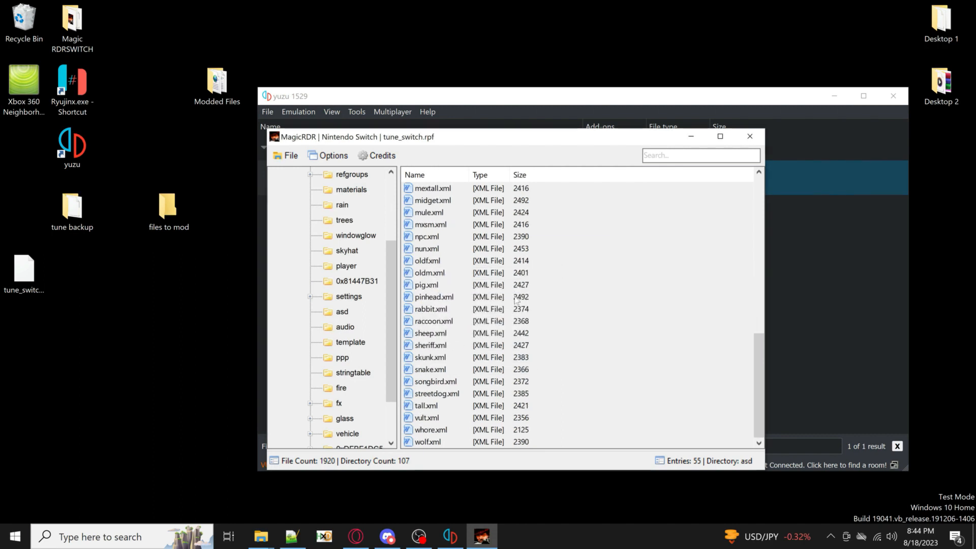
scroll(527, 295, "up", 11)
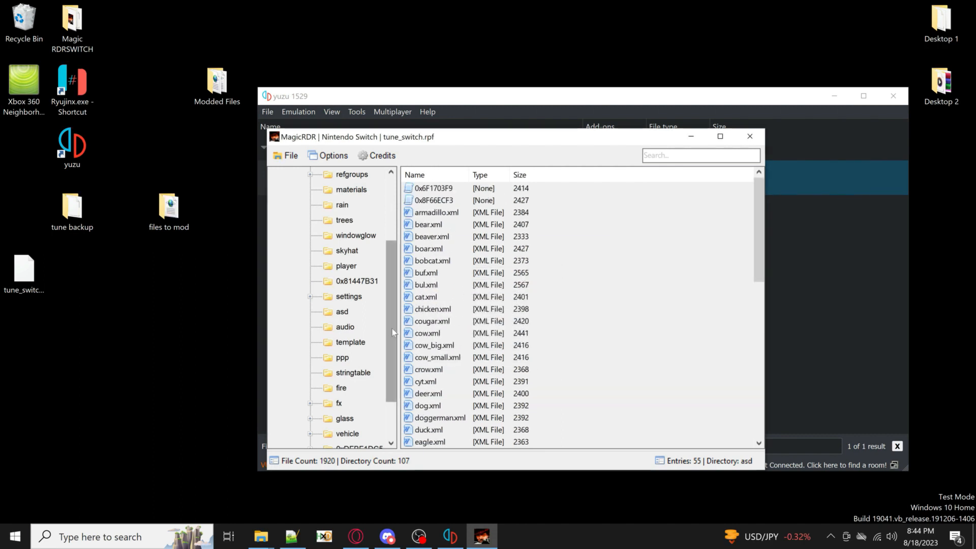
left_click_drag(395, 329, 399, 295)
left_click(346, 329)
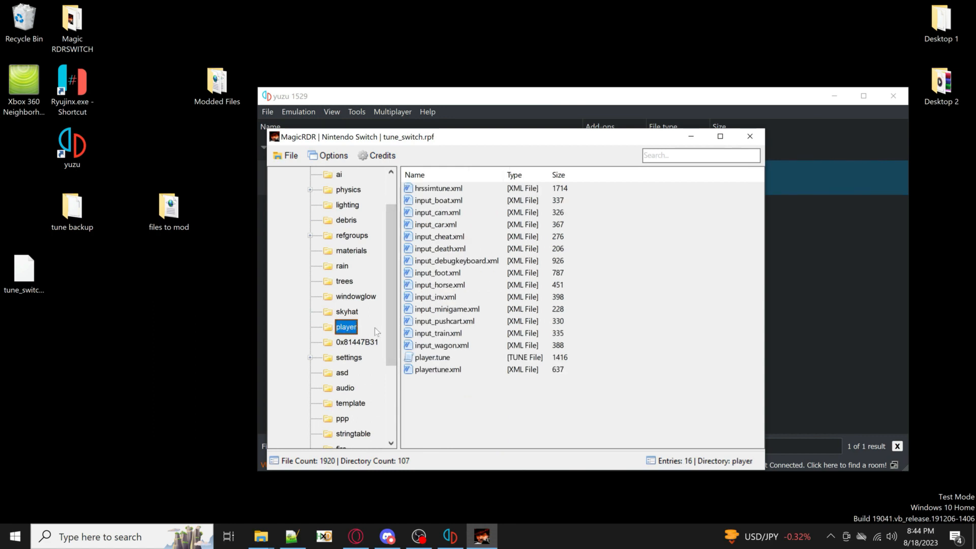
scroll(353, 262, "up", 1)
scroll(353, 262, "down", 3)
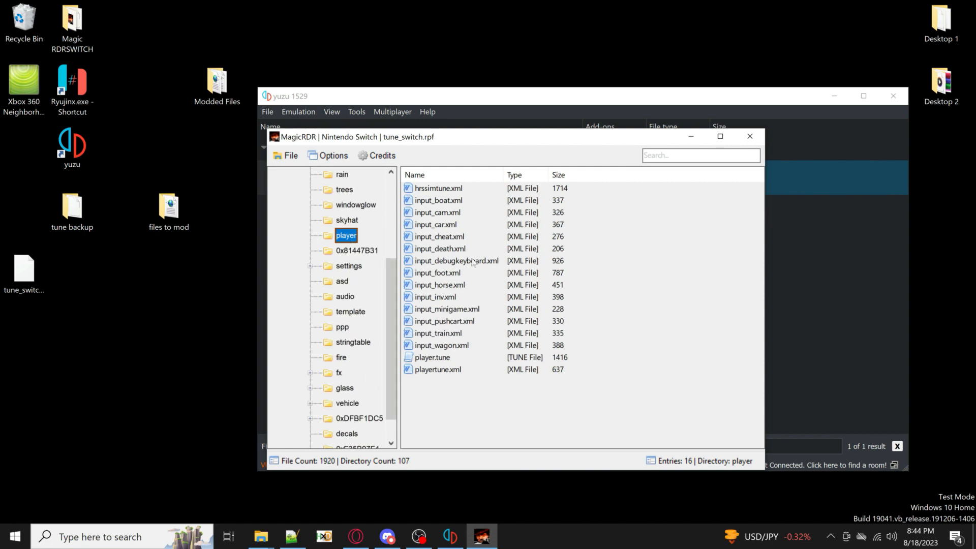
left_click(438, 189)
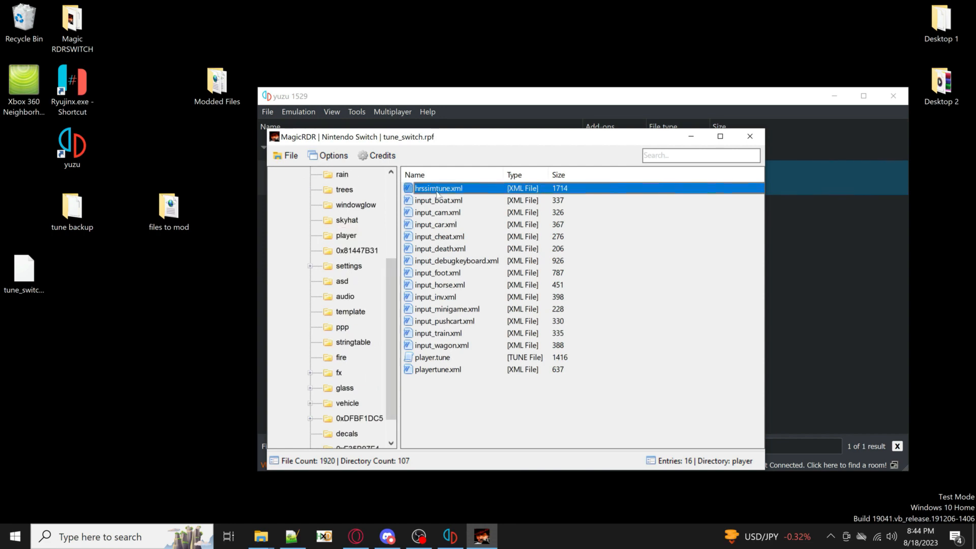
right_click(438, 193)
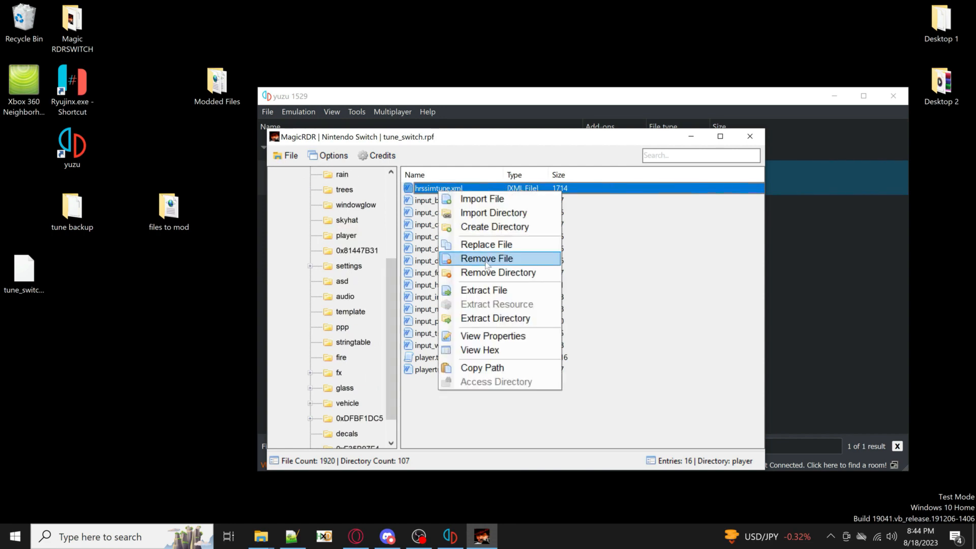
left_click(481, 290)
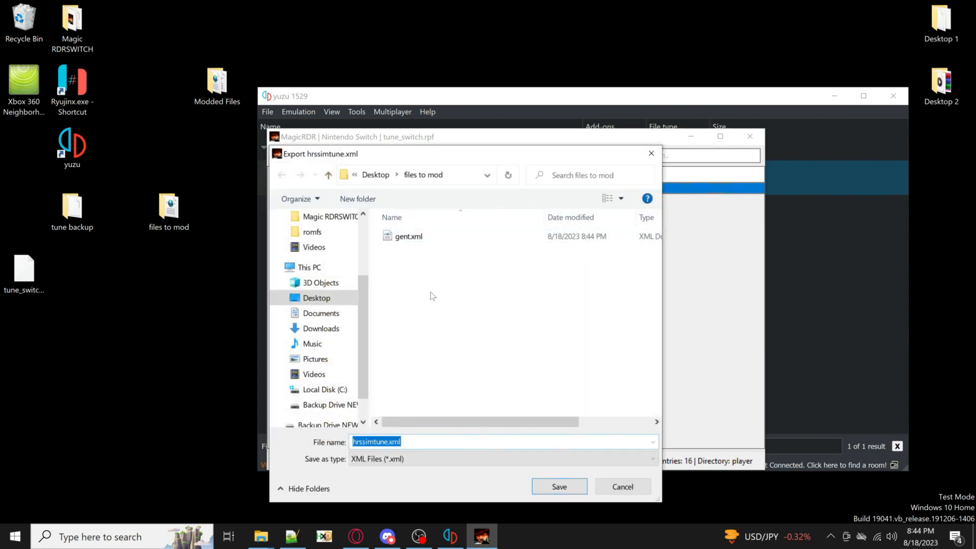
left_click(559, 487)
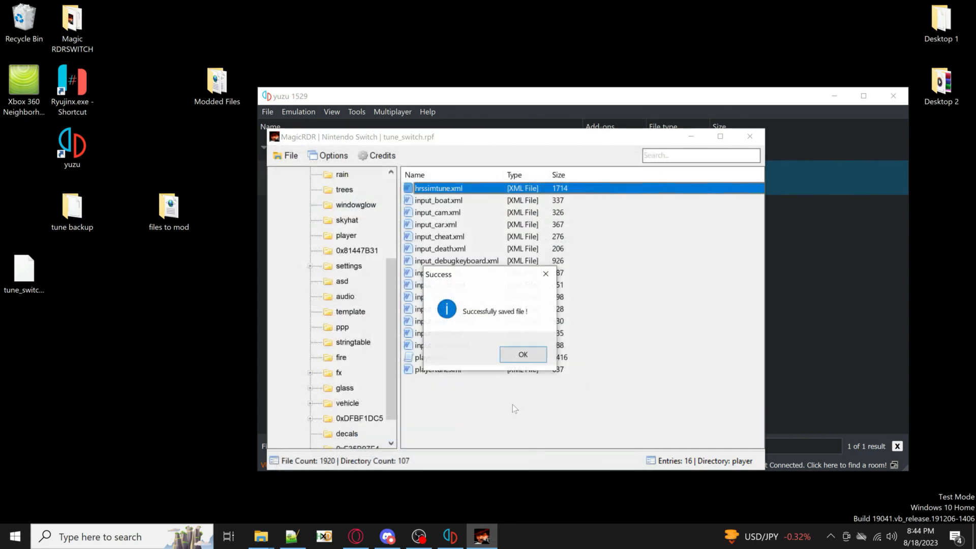
left_click(519, 353)
Step: Extract components.xml from the tune archive's template folder into files to mod, then select template_base_animal.xml
scroll(371, 230, "down", 1)
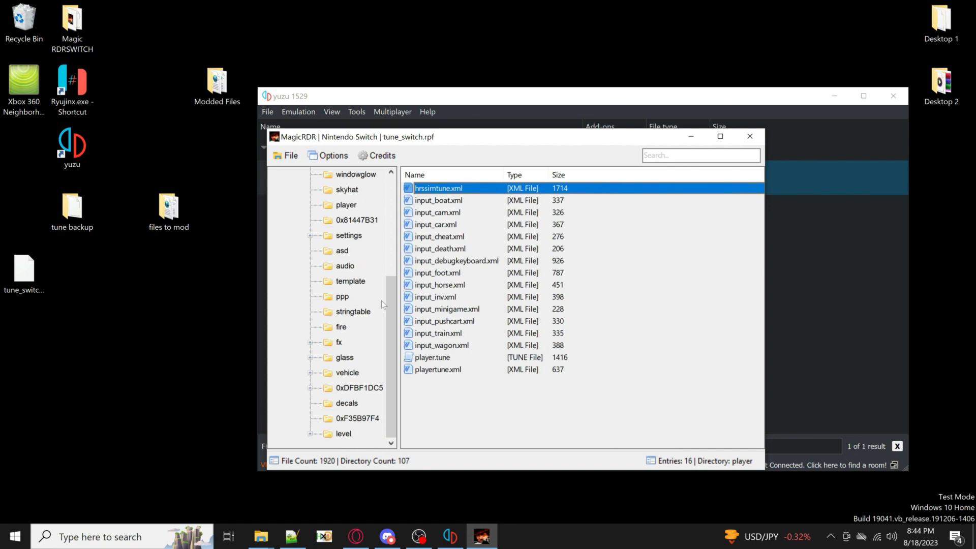
scroll(381, 301, "up", 3)
scroll(381, 300, "up", 2)
scroll(379, 270, "down", 4)
scroll(377, 277, "up", 4)
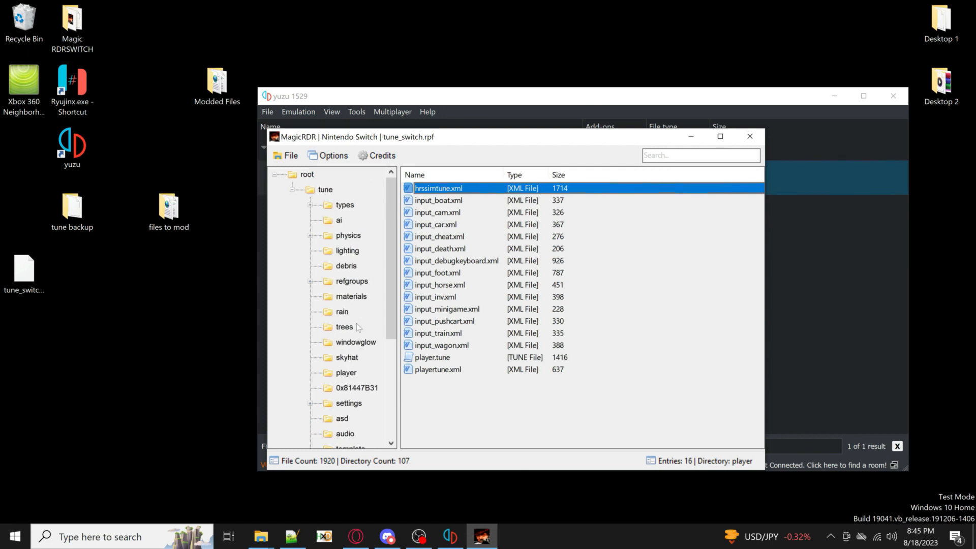
left_click_drag(388, 233, 391, 270)
left_click(349, 387)
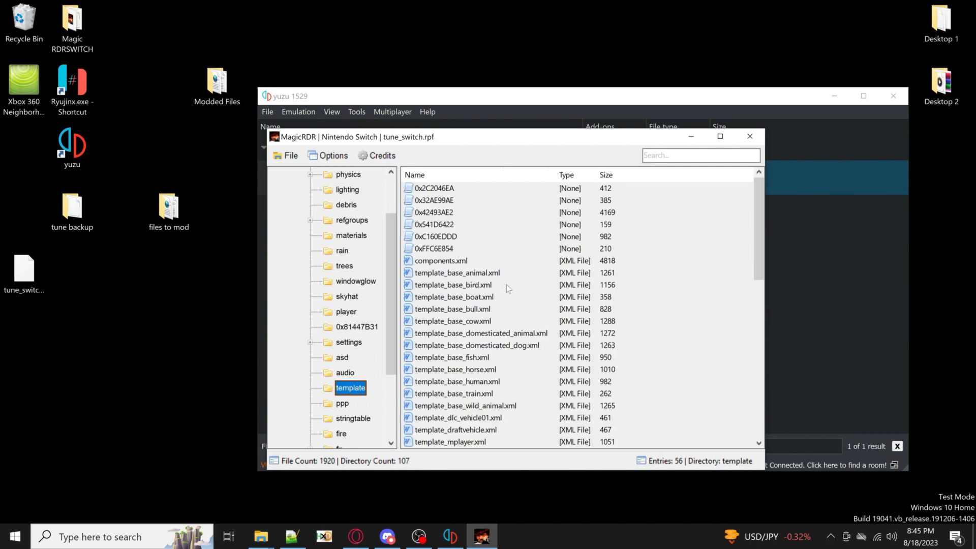
right_click(440, 262)
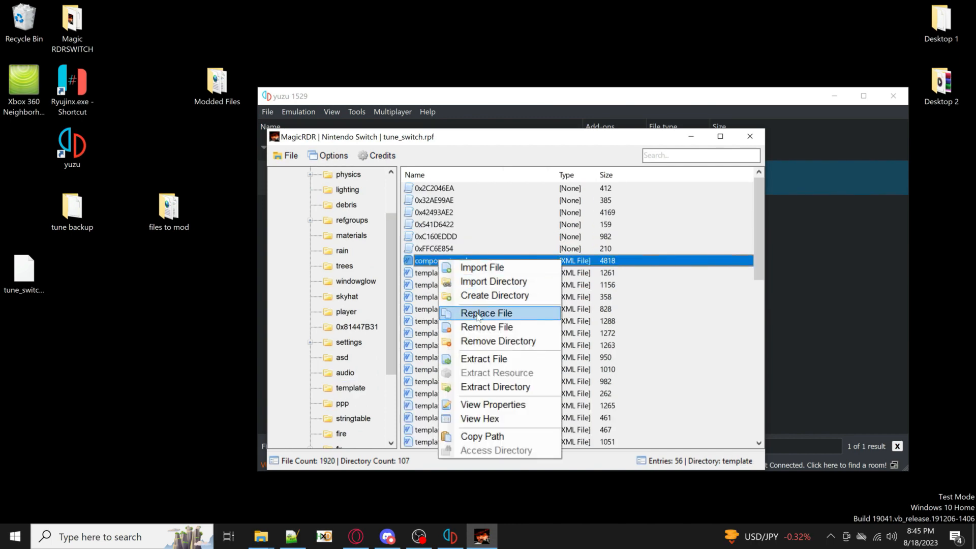
left_click(484, 358)
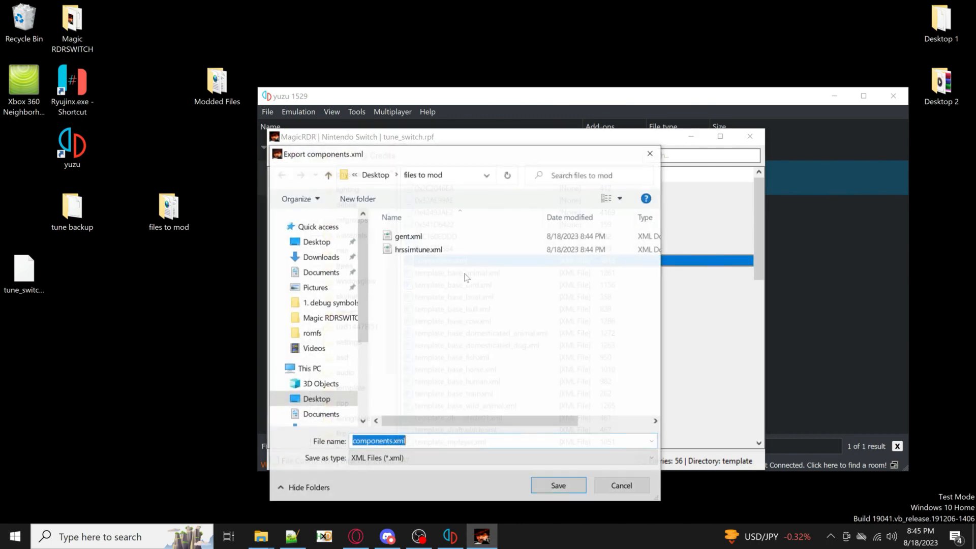
left_click(550, 487)
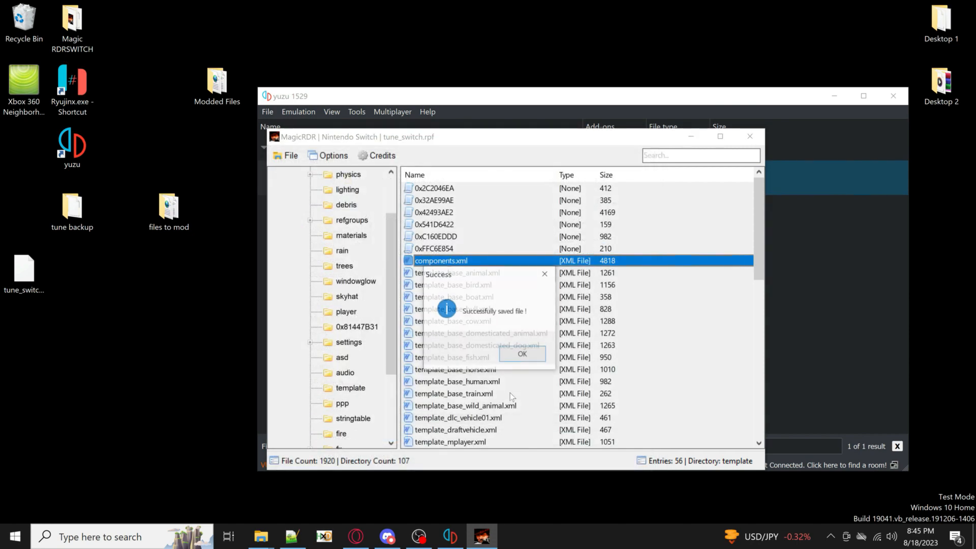
left_click(523, 356)
left_click(464, 275)
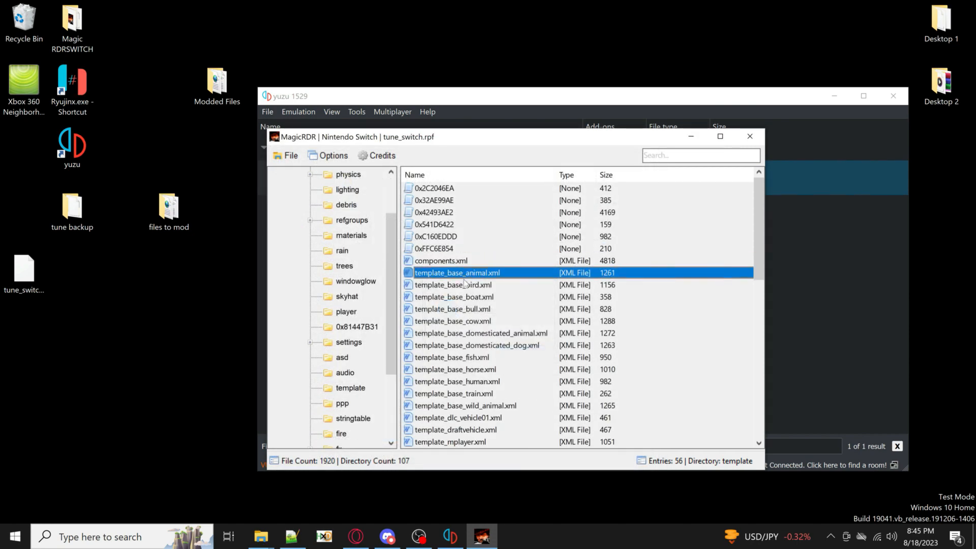
left_click(462, 299)
left_click(457, 275)
left_click(455, 307)
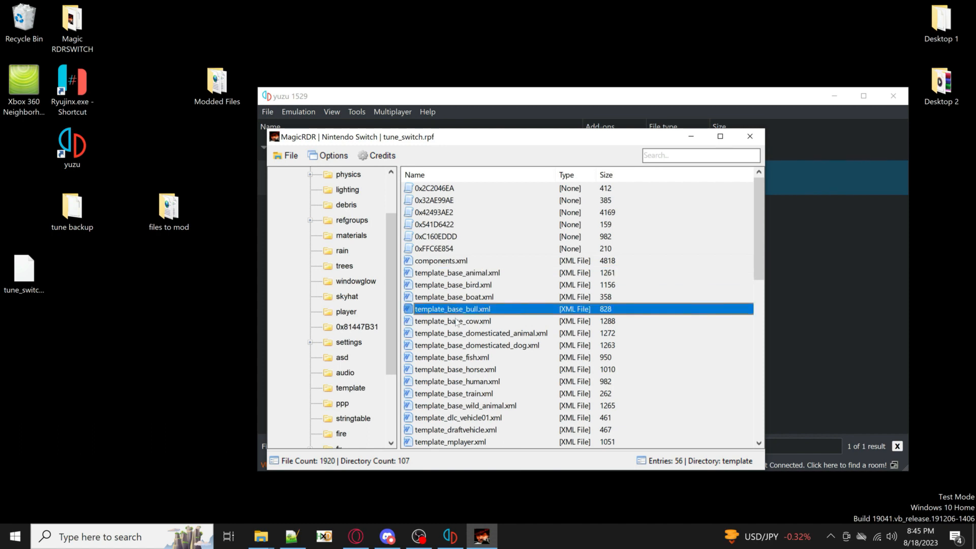
left_click(461, 335)
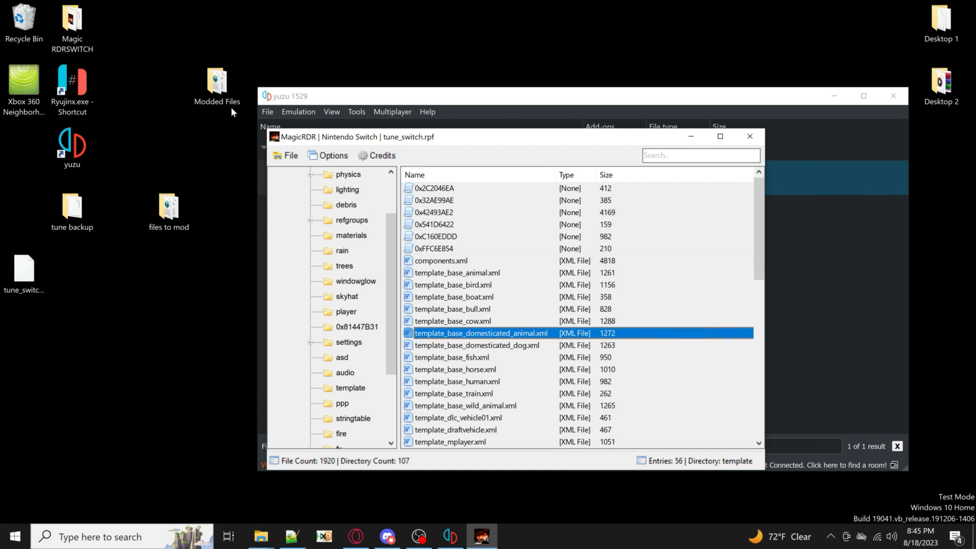
Step: Rearrange the desktop icons, placing files to mod above tune backup in the first column and shifting Modded Files closer to the other icons
left_click_drag(226, 93, 164, 79)
mouse_move(166, 213)
left_mouse_down()
mouse_move(174, 217)
mouse_move(162, 209)
left_mouse_up()
mouse_move(168, 83)
left_mouse_down()
mouse_move(156, 87)
mouse_move(166, 88)
left_mouse_up()
left_click_drag(168, 208, 21, 153)
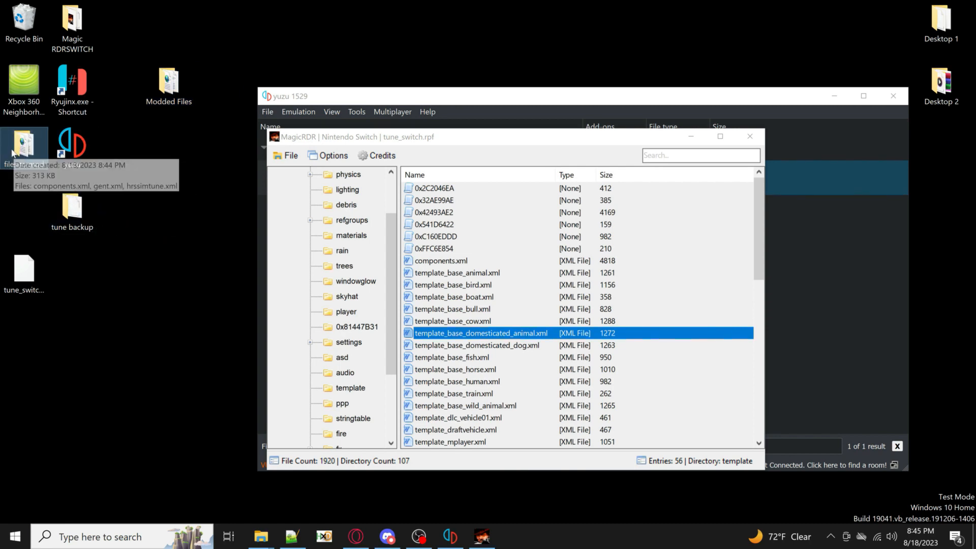
left_click_drag(75, 212, 25, 211)
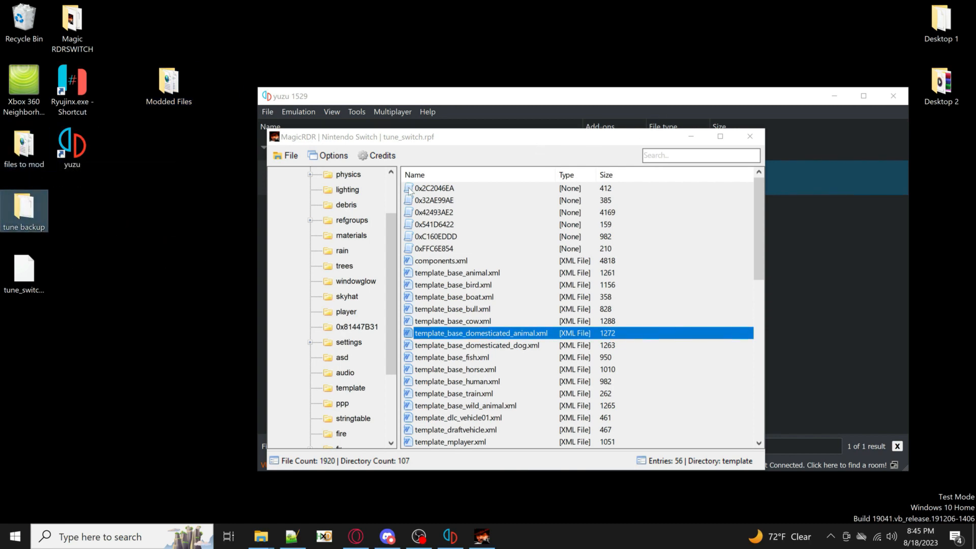
Step: Minimize the MagicRDR and yuzu windows, then bring up Notepad++ and restore it to a smaller floating window
left_click(680, 136)
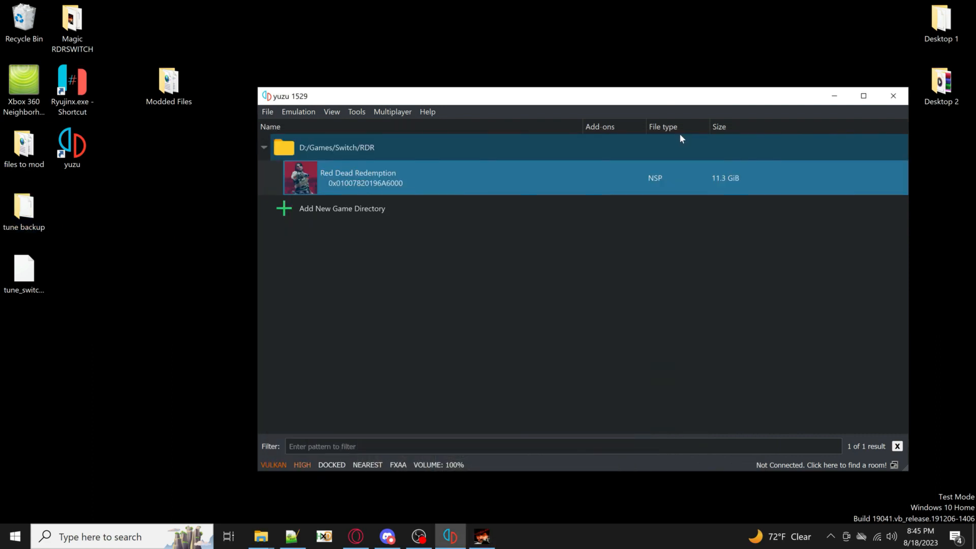
left_click(835, 96)
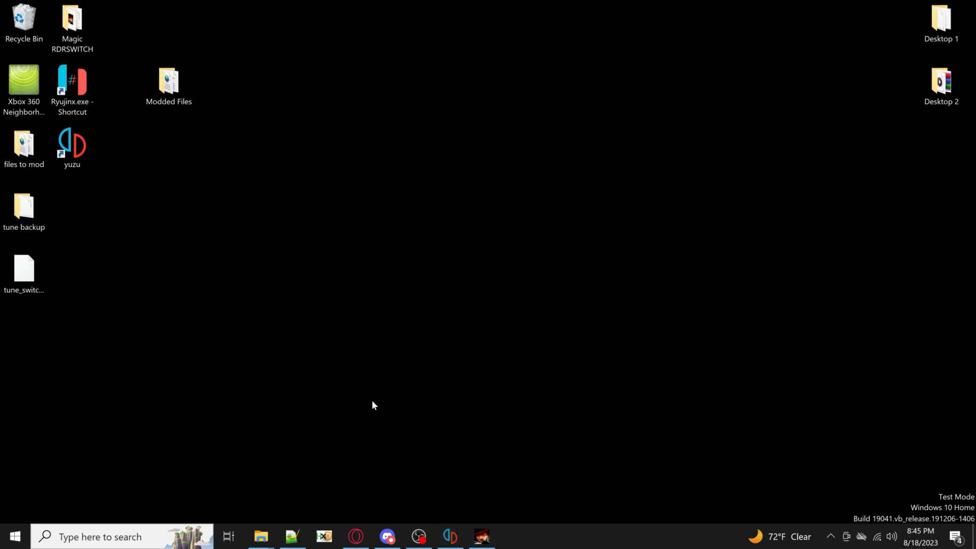
mouse_move(300, 540)
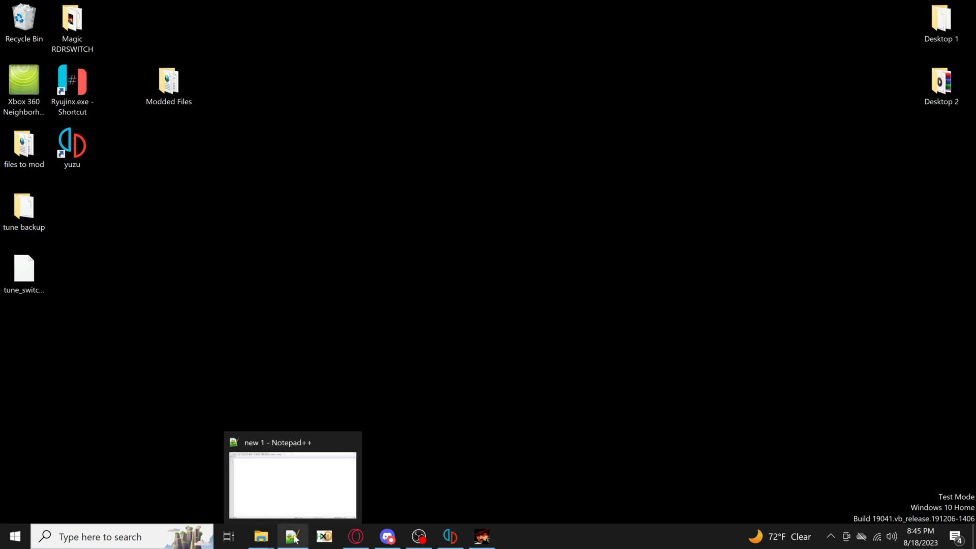
left_click(303, 541)
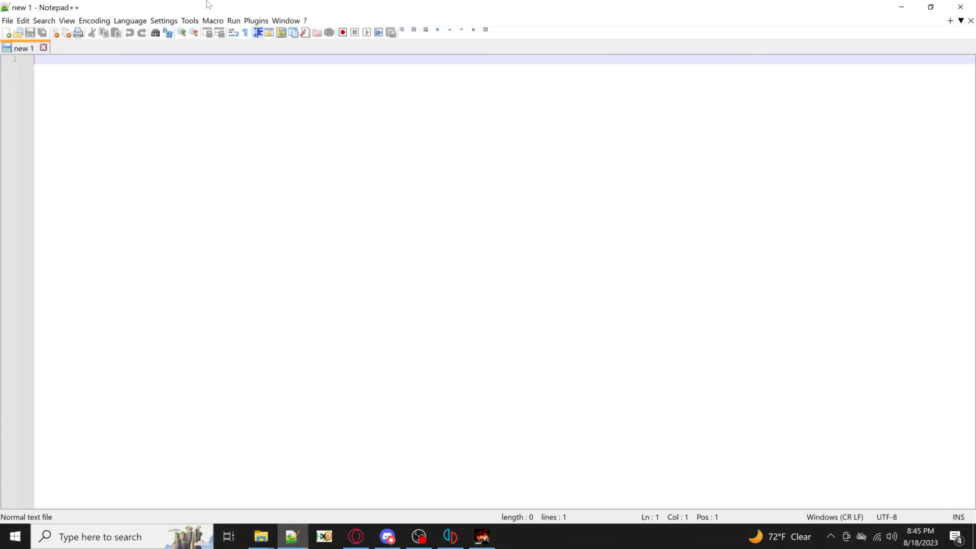
left_click_drag(207, 4, 443, 53)
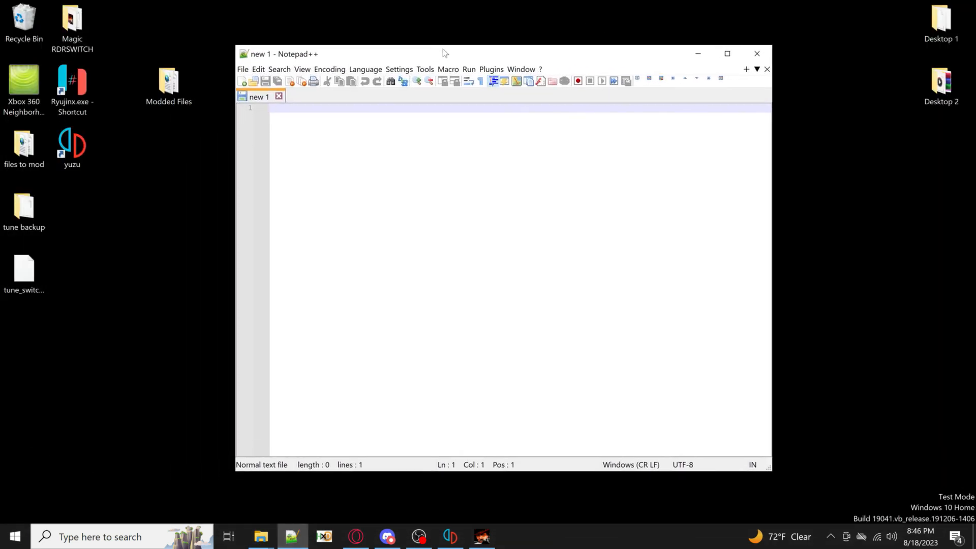
Step: Open the desktop's Modded Files folder and arrange its window beside Notepad++
double_click(156, 92)
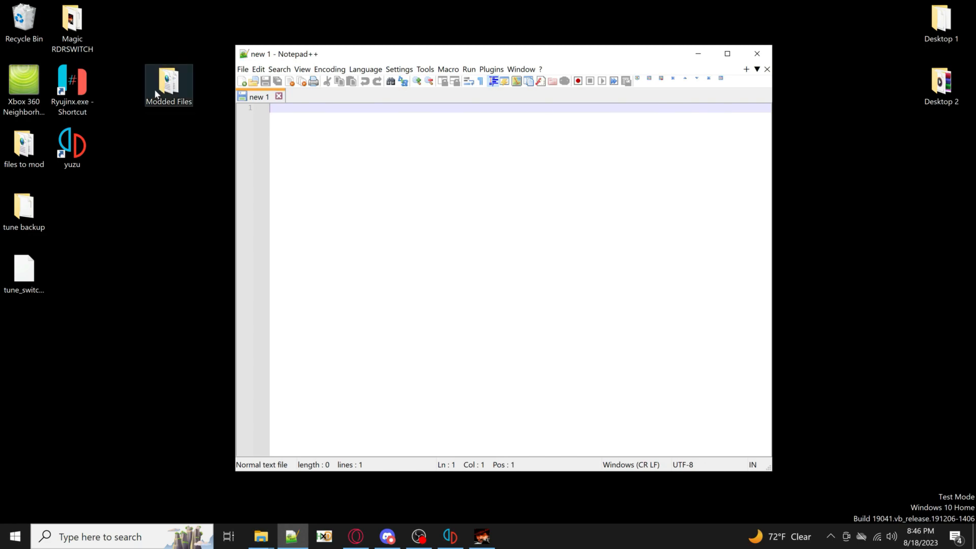
left_click_drag(344, 76, 609, 104)
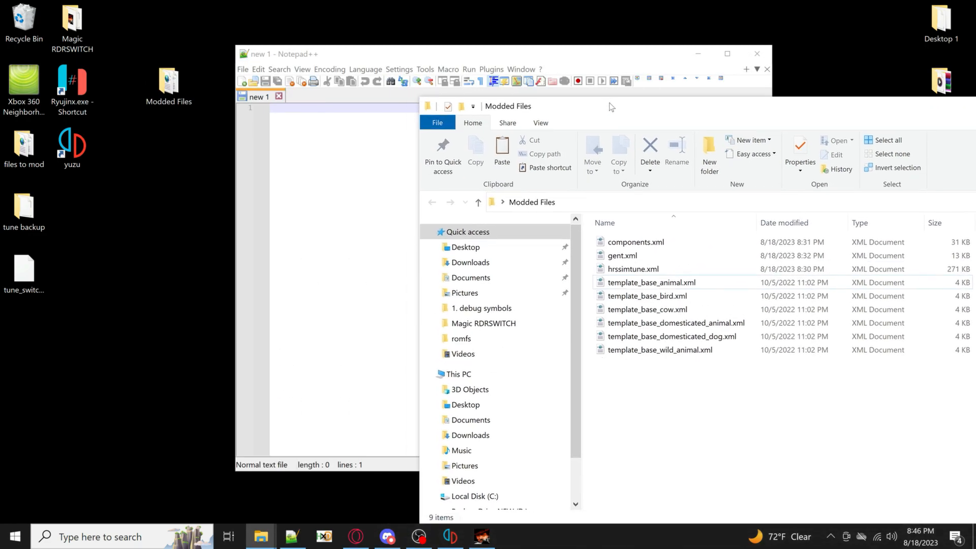
left_click_drag(391, 56, 222, 77)
Step: Open components.xml from the Modded Files folder in Notepad++
left_click(636, 231)
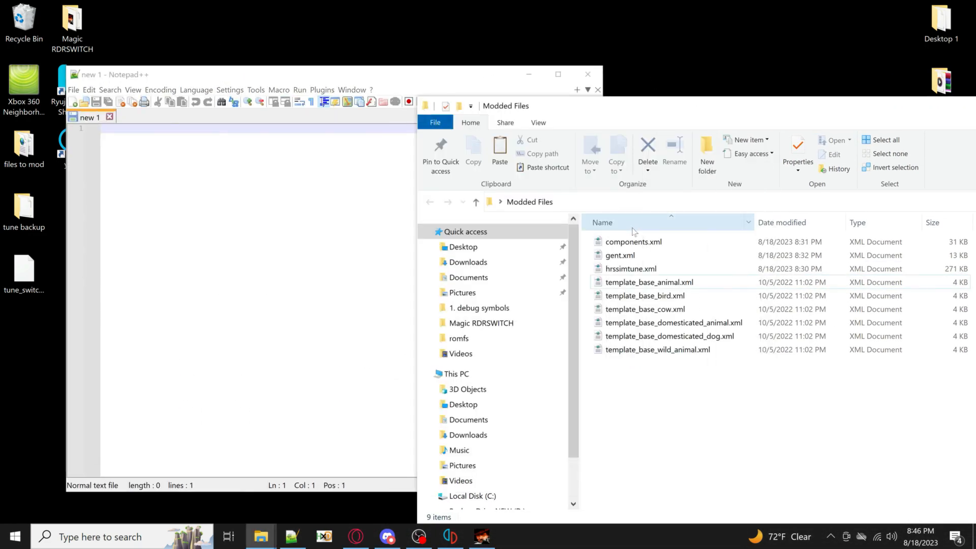
left_click(651, 243)
left_click_drag(651, 246, 286, 261)
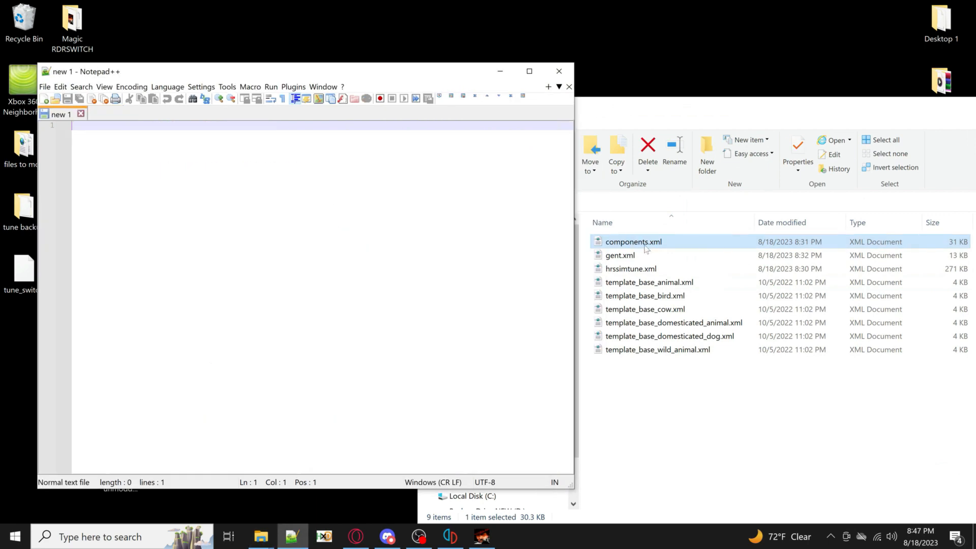
left_click_drag(651, 250, 337, 255)
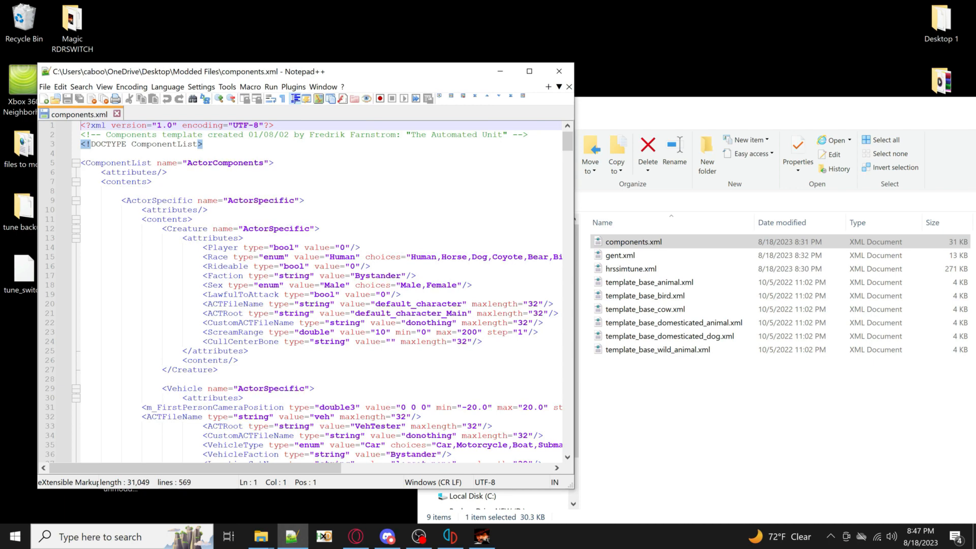
Step: Set the Player and Rideable values to 1 in the Creature attributes of components.xml
double_click(342, 247)
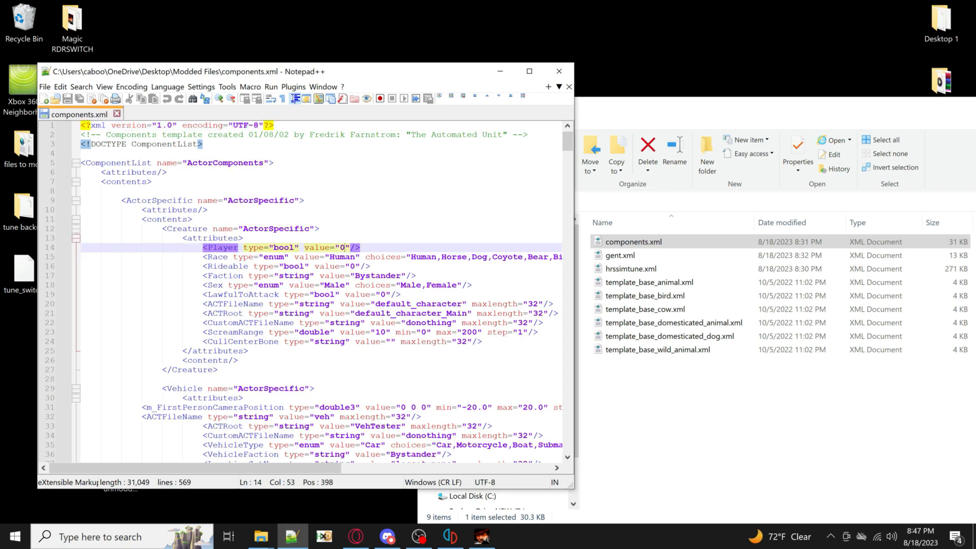
type("1")
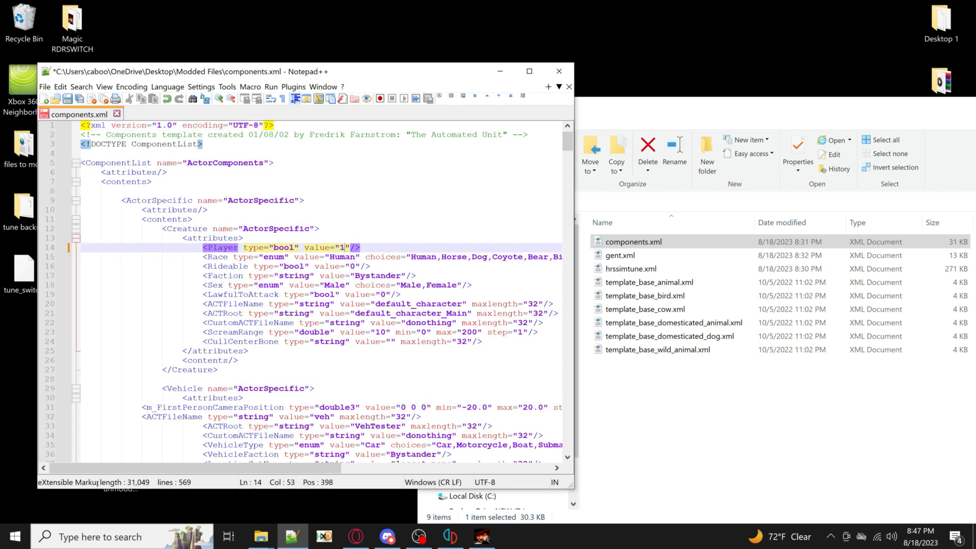
double_click(350, 266)
type("1")
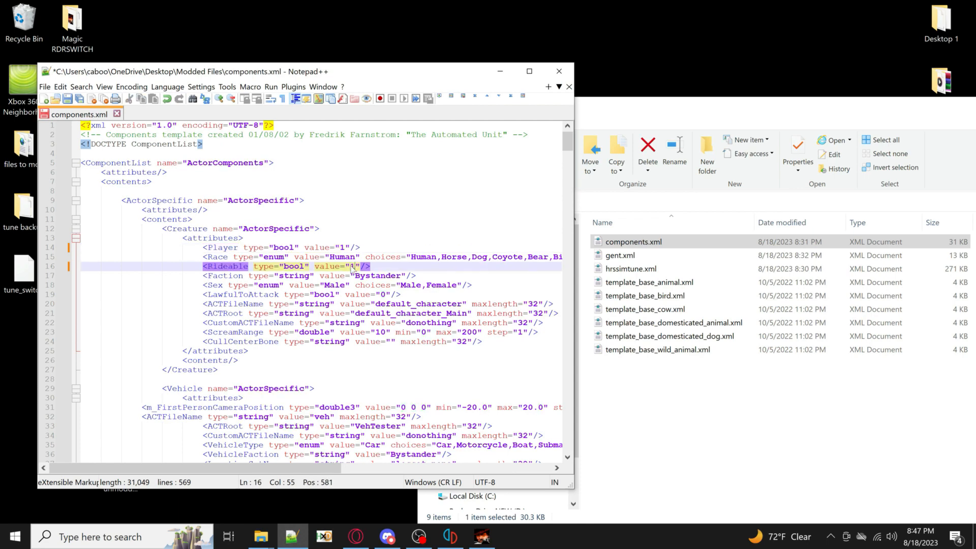
left_click_drag(386, 295, 381, 295)
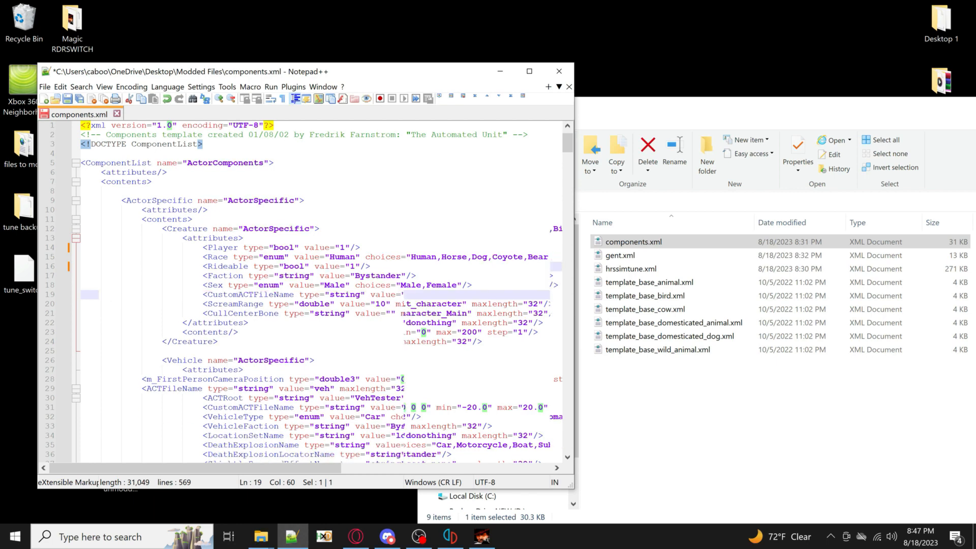
scroll(300, 290, "down", 20)
scroll(300, 290, "up", 20)
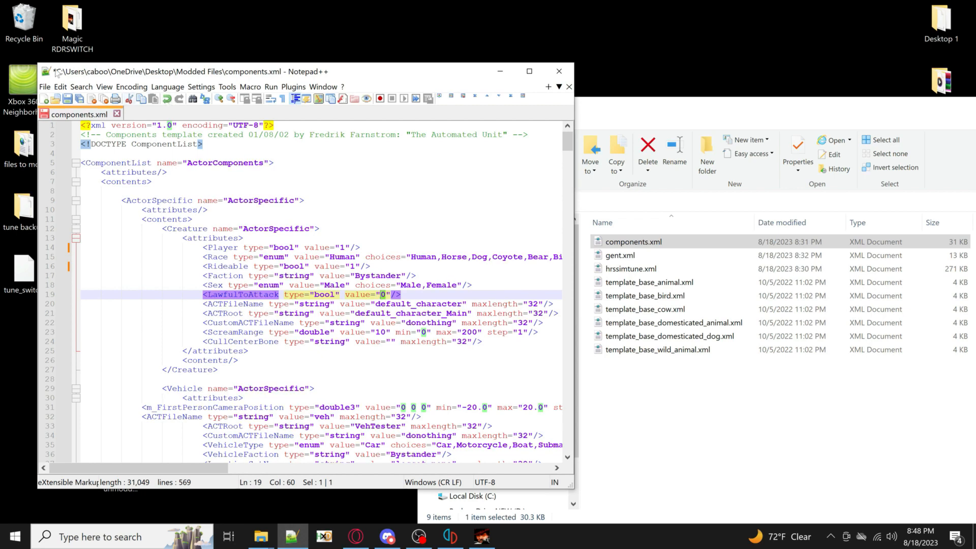
Step: Save components.xml and close it
left_click(45, 87)
left_click(60, 170)
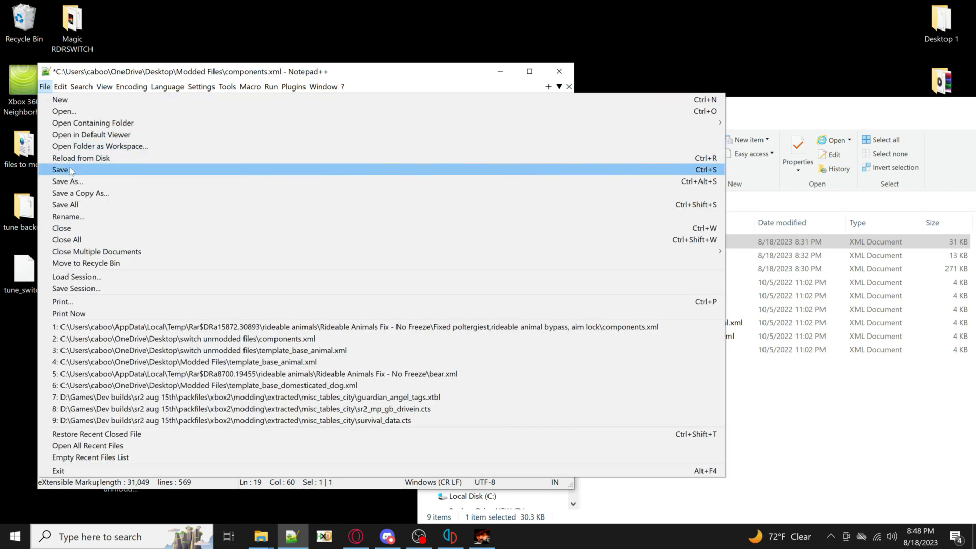
left_click(117, 113)
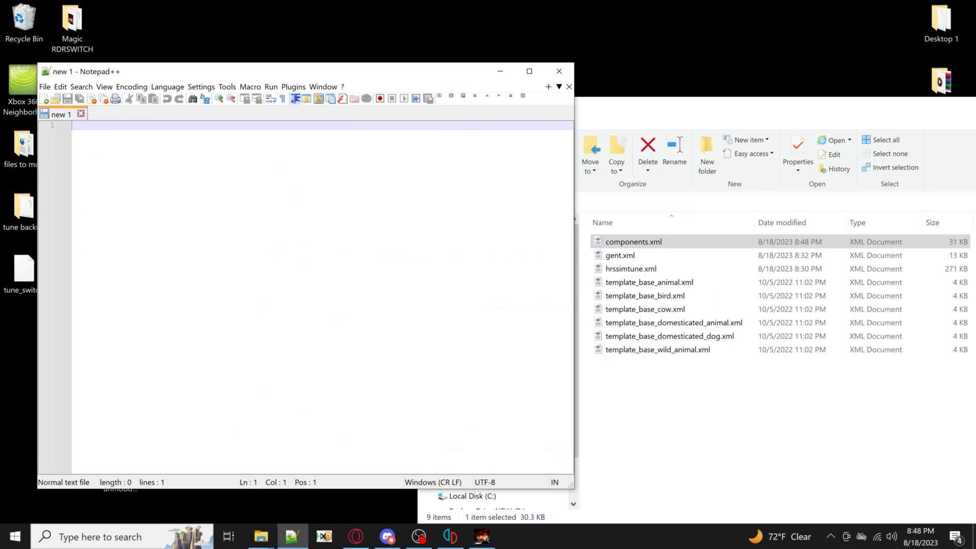
Step: Open gent.xml from the Modded Files folder and find its SpeedOverride section
left_click_drag(620, 255, 219, 265)
scroll(218, 264, "down", 20)
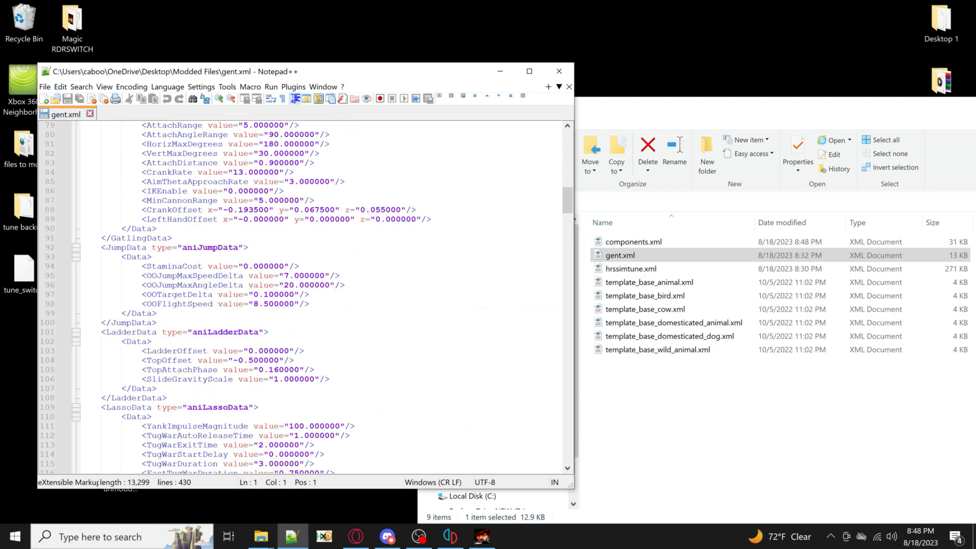
scroll(219, 264, "down", 20)
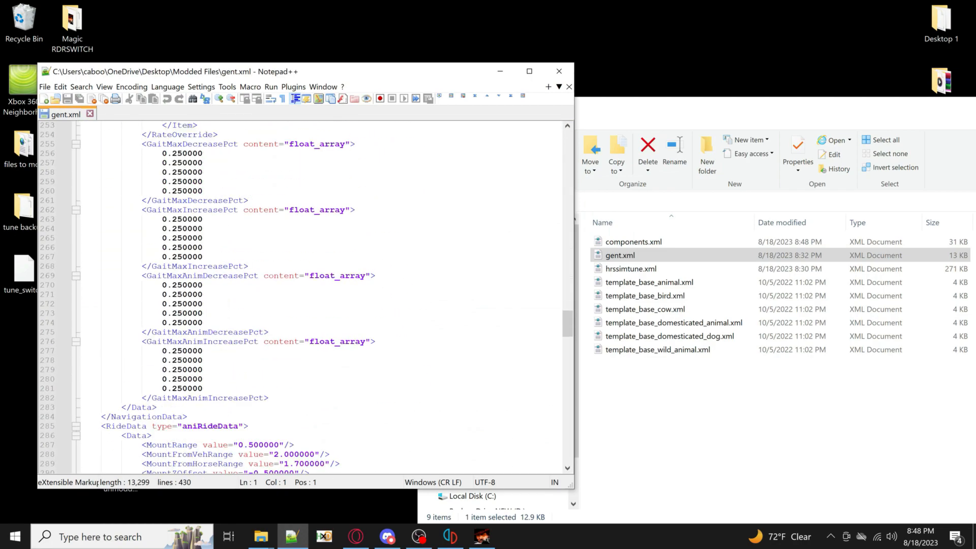
scroll(219, 264, "down", 1)
scroll(218, 264, "up", 16)
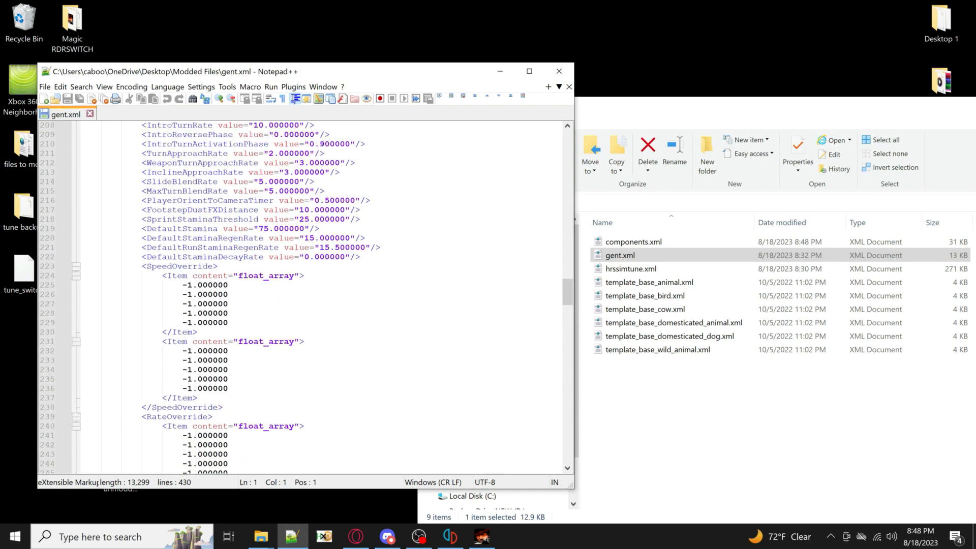
Step: Set the last value of both SpeedOverride float arrays to 35.000000 in gent.xml
left_click(198, 369)
left_click(192, 285)
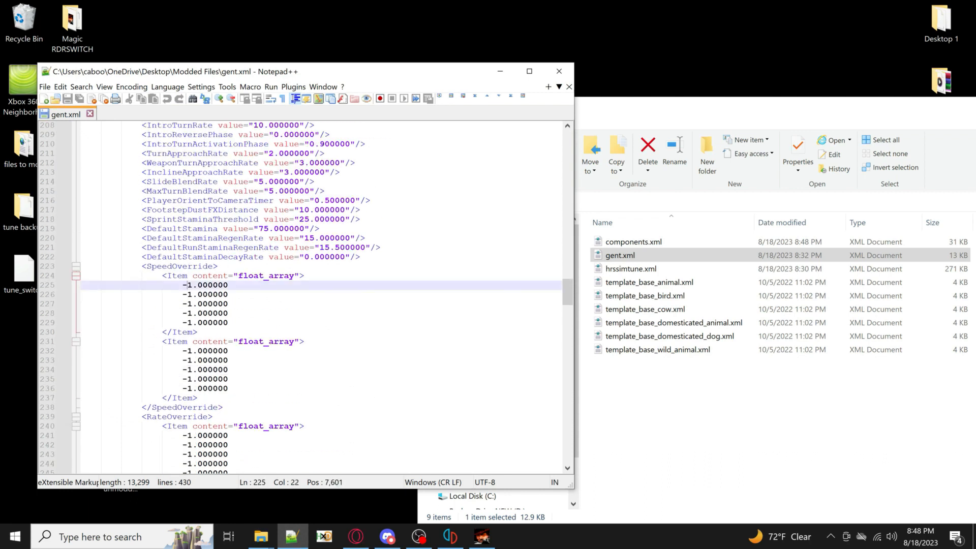
key("Down")
key("Down")
key("Down")
key("Down")
key("Down")
key("Down")
key("Down")
key("Down")
key("Down")
key("Down")
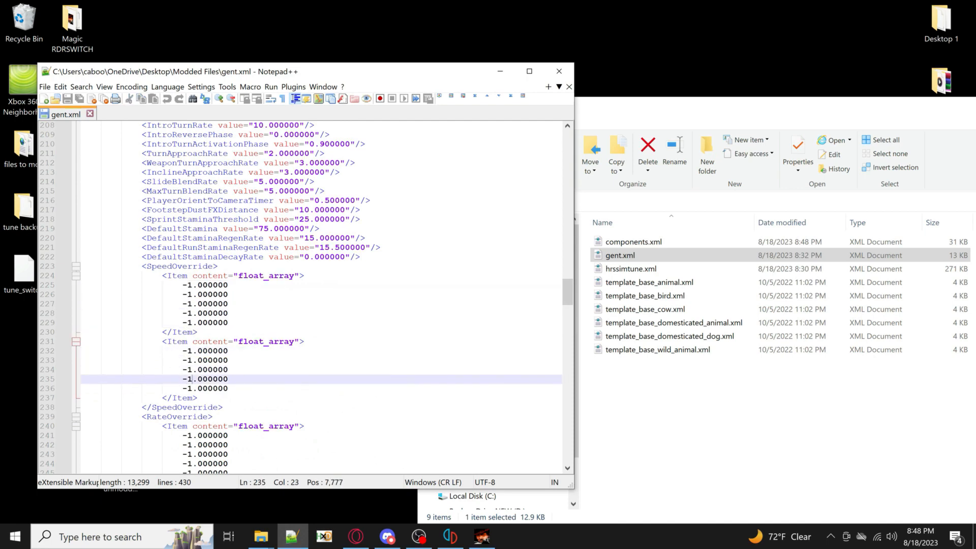
left_click_drag(182, 285, 192, 323)
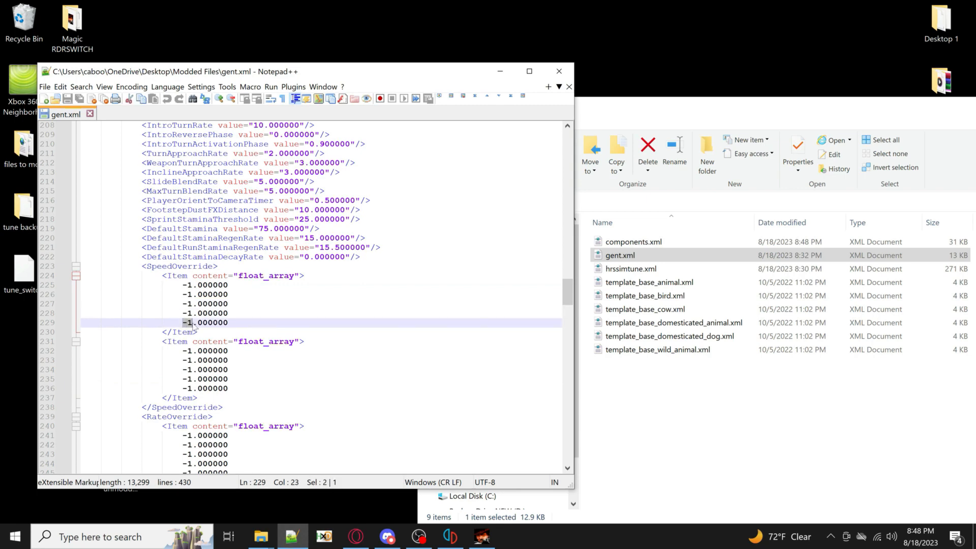
type("35")
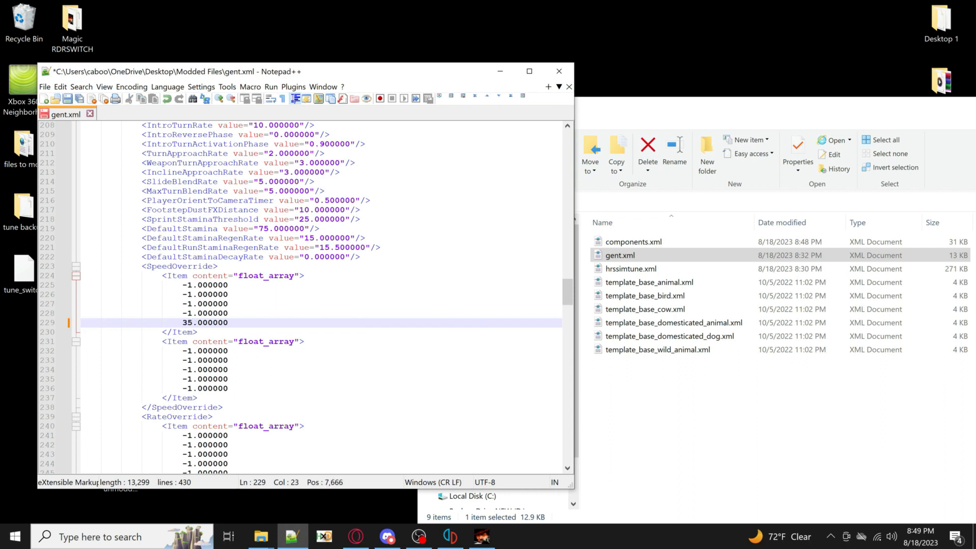
left_click_drag(193, 389, 184, 390)
type("3")
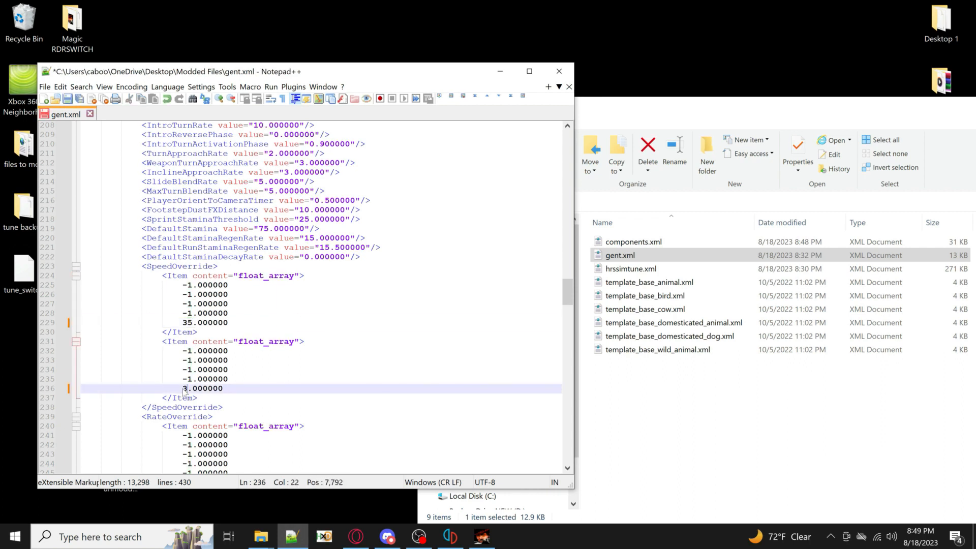
type("5")
left_click(198, 323)
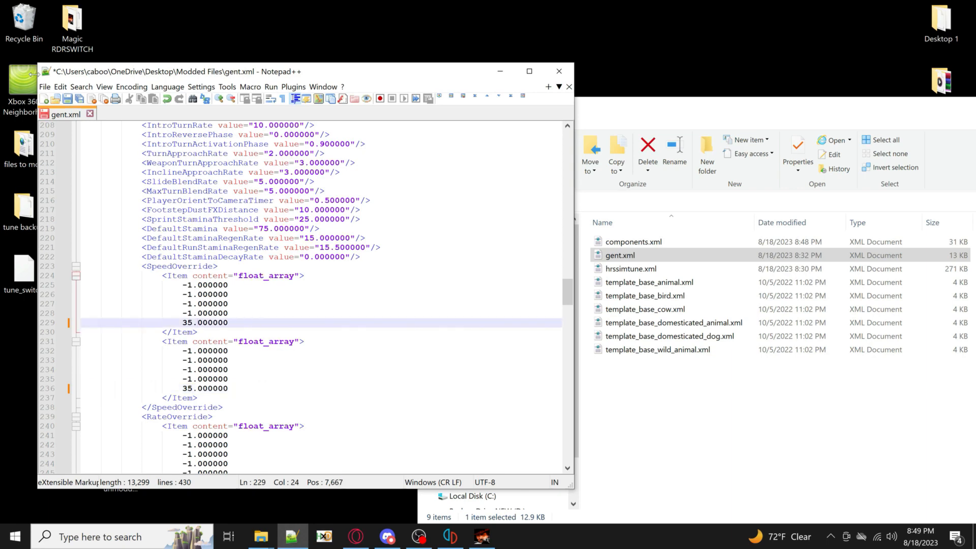
Step: Save gent.xml and close it
left_click(44, 89)
left_click(64, 170)
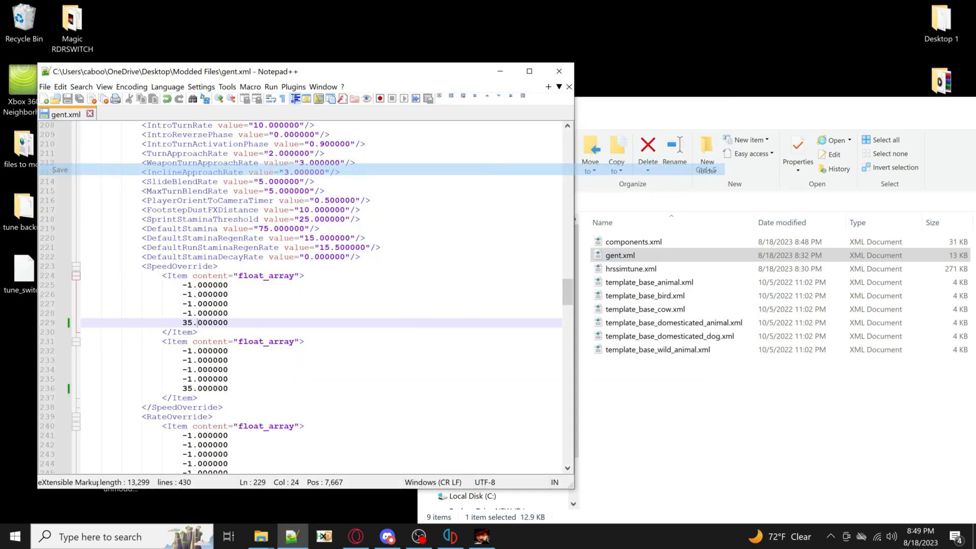
left_click(90, 114)
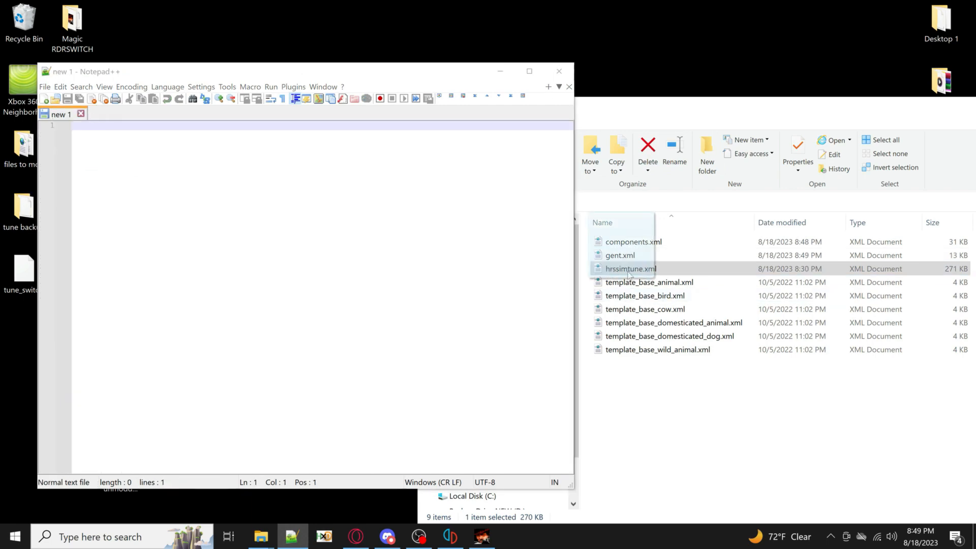
Step: Open hrssimtune.xml from the Modded Files folder and set the default item's TopSpeed to 300.000000
left_click_drag(630, 269, 392, 278)
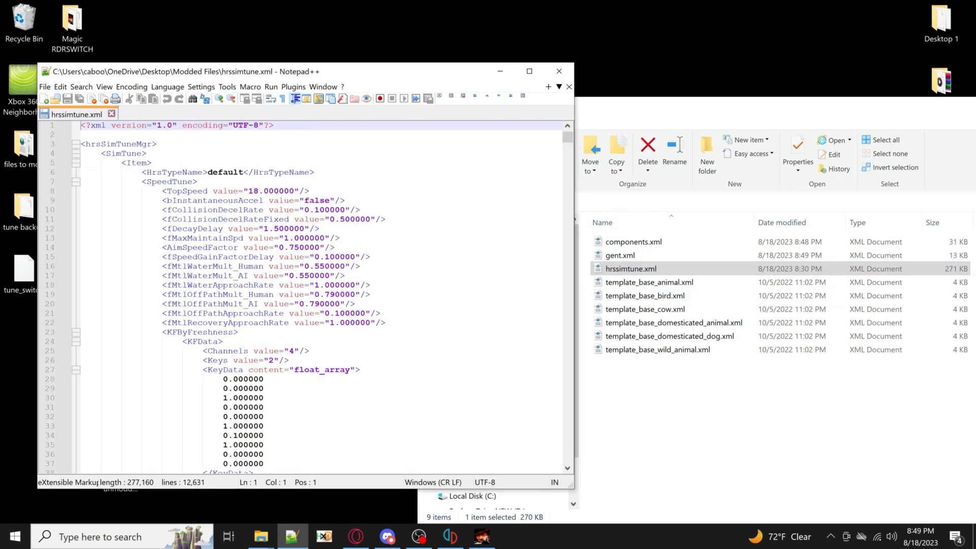
left_click_drag(258, 191, 249, 191)
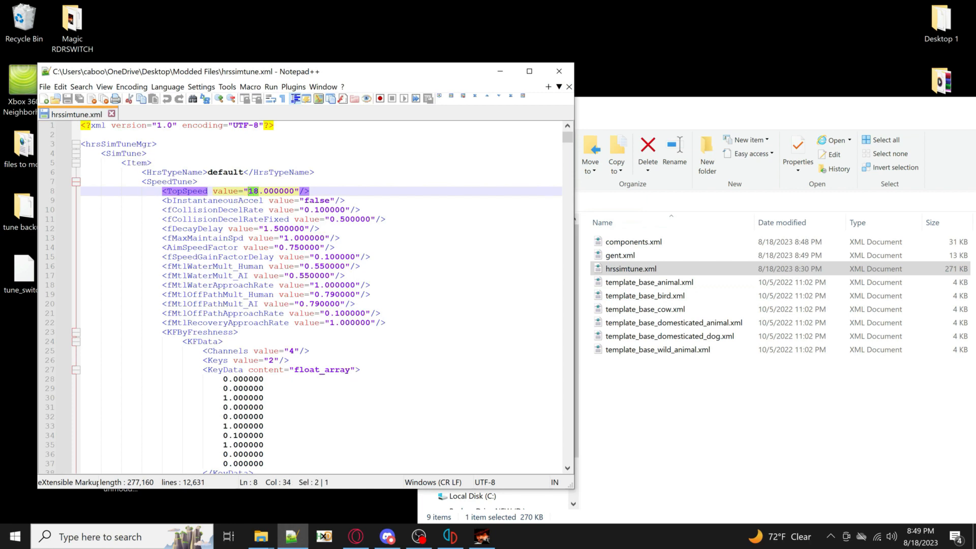
type("0")
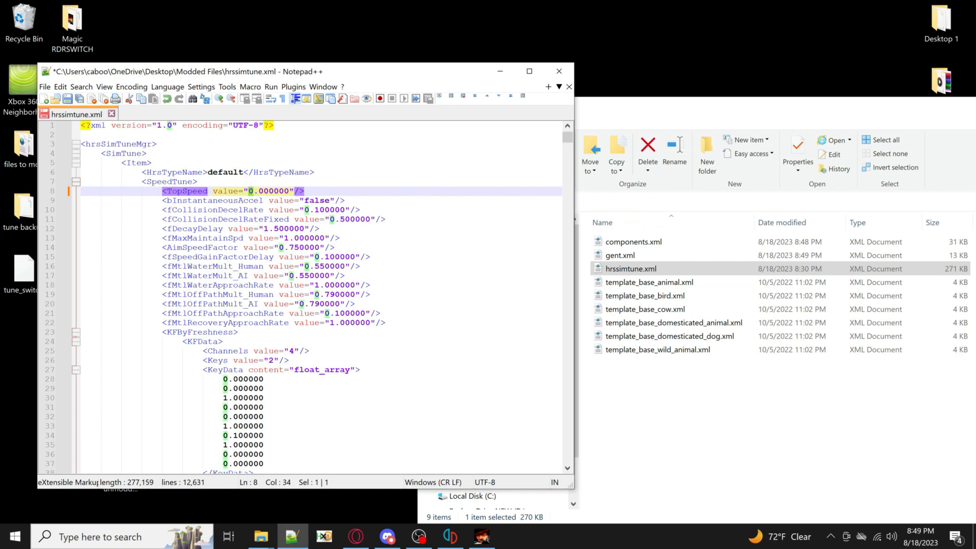
type("300")
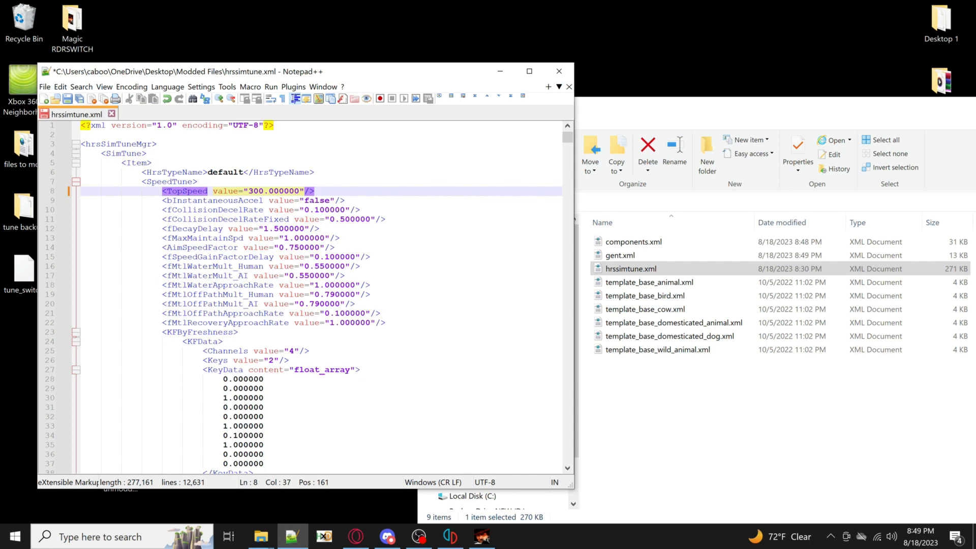
Step: Search the file for "<TopSpeed" and set the RIDEABLE_ANIMAL_Horse01 TopSpeed to 300.000000
key("Home")
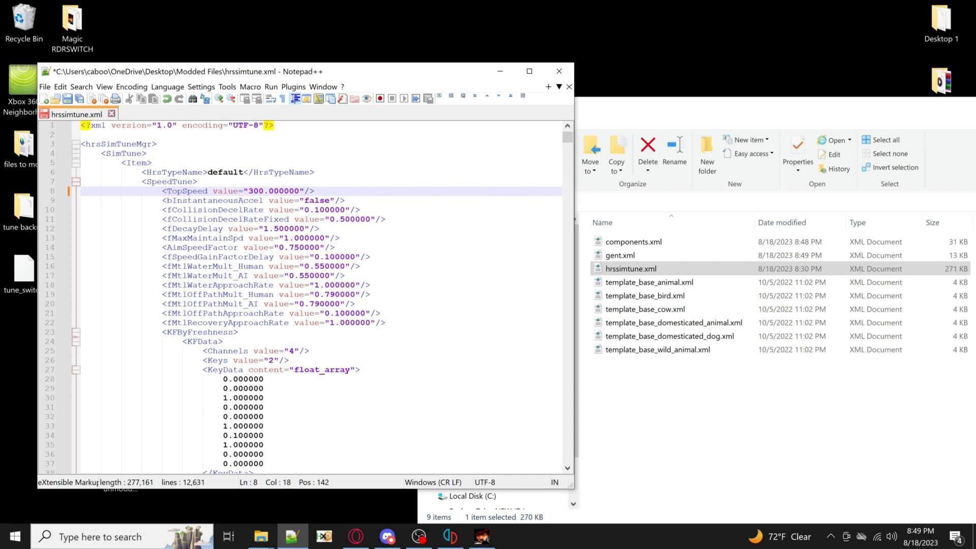
key("shift+Right")
key("shift+Right")
key("shift+Right")
key("shift+Right")
key("shift+Right")
key("shift+Right")
key("shift+Right")
key("shift+Right")
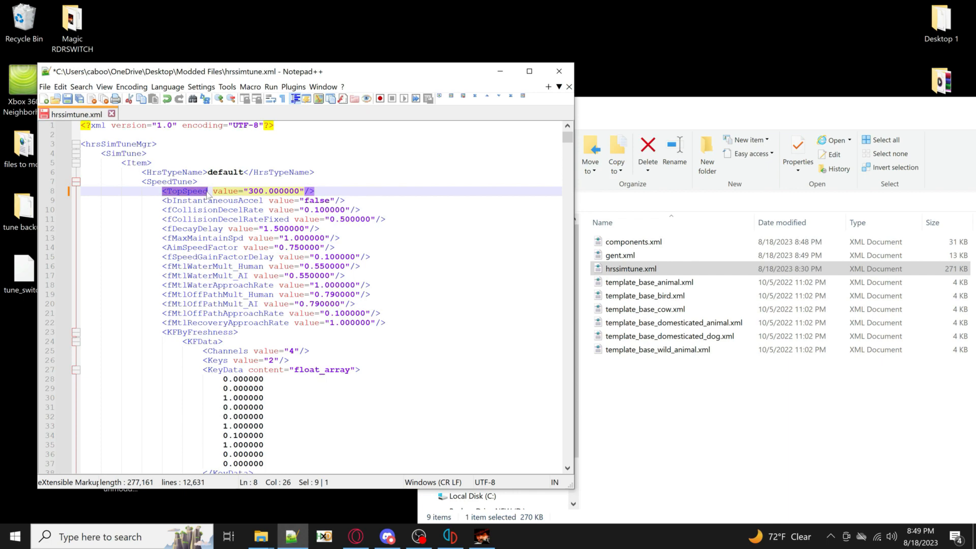
key("ctrl+f")
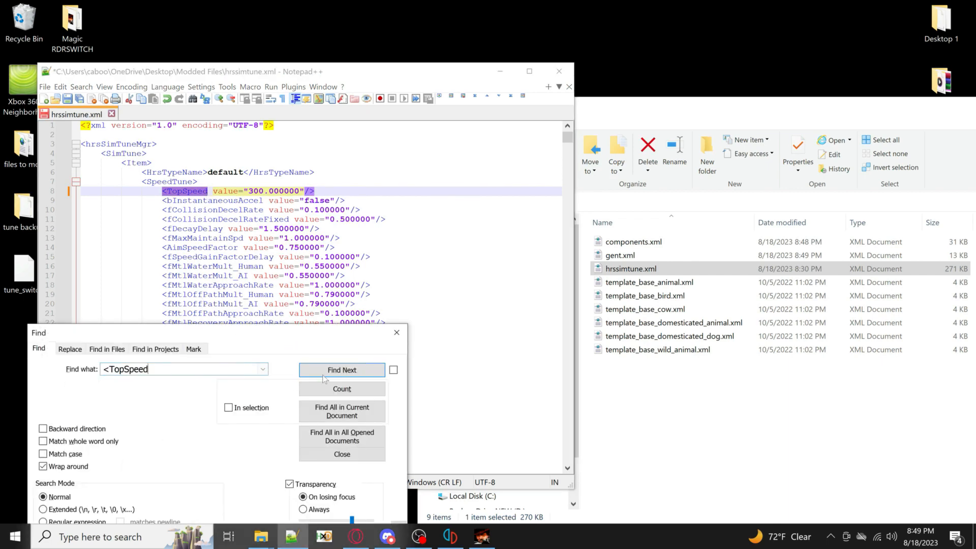
left_click(337, 370)
double_click(252, 286)
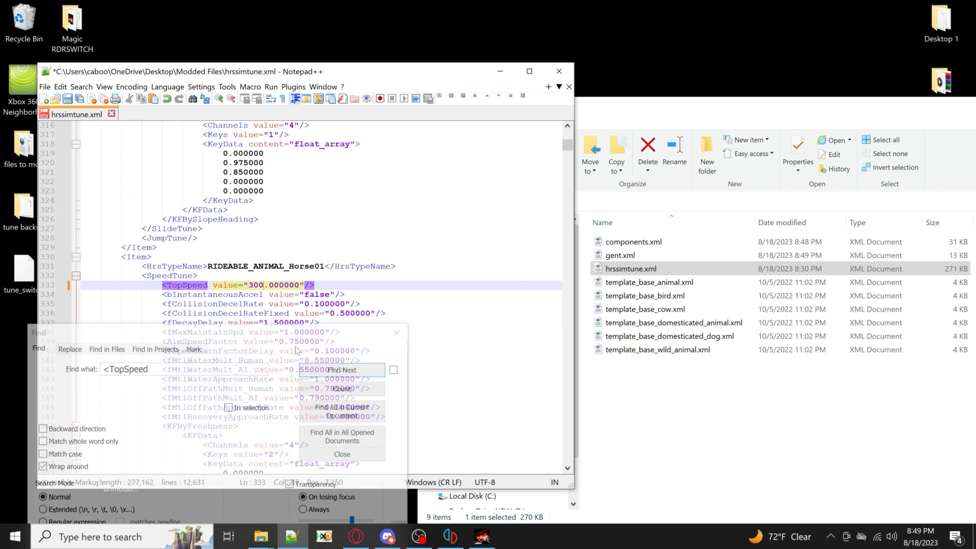
Step: Replace the whole-number part of TopSpeed with 300 for RIDEABLE_ANIMAL_Horse02 and Horse03, keeping their decimals
left_click(315, 367)
double_click(252, 285)
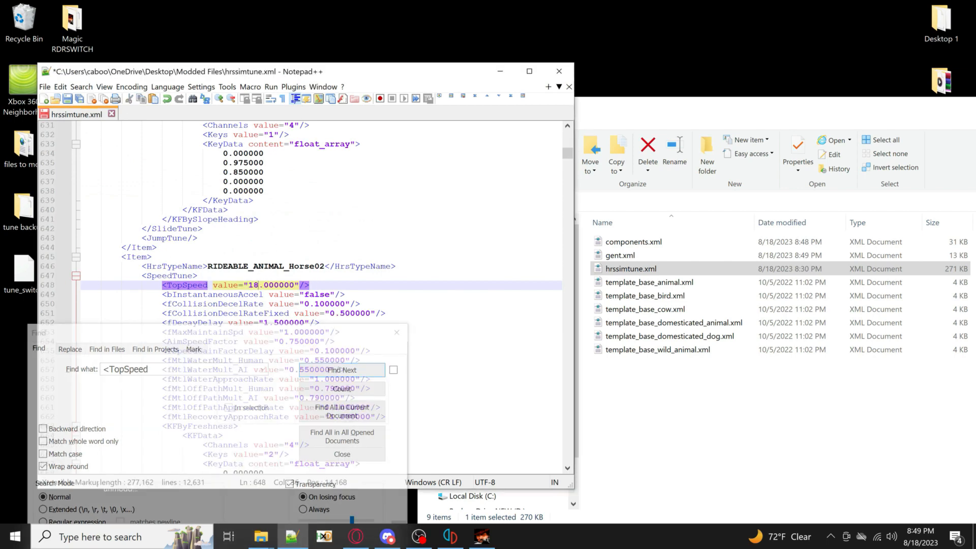
type("500")
left_click(335, 372)
double_click(252, 285)
type("20")
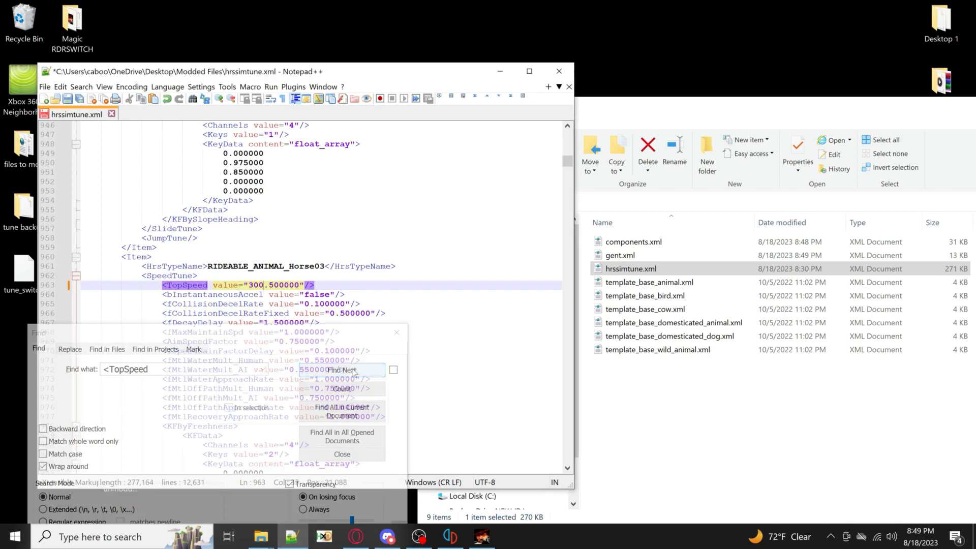
Step: Set TopSpeed to 300.500000 for RIDEABLE_ANIMAL_Horse04 and 300.000000 for RIDEABLE_ANIMAL_Horse05
left_click(338, 370)
left_click(259, 286)
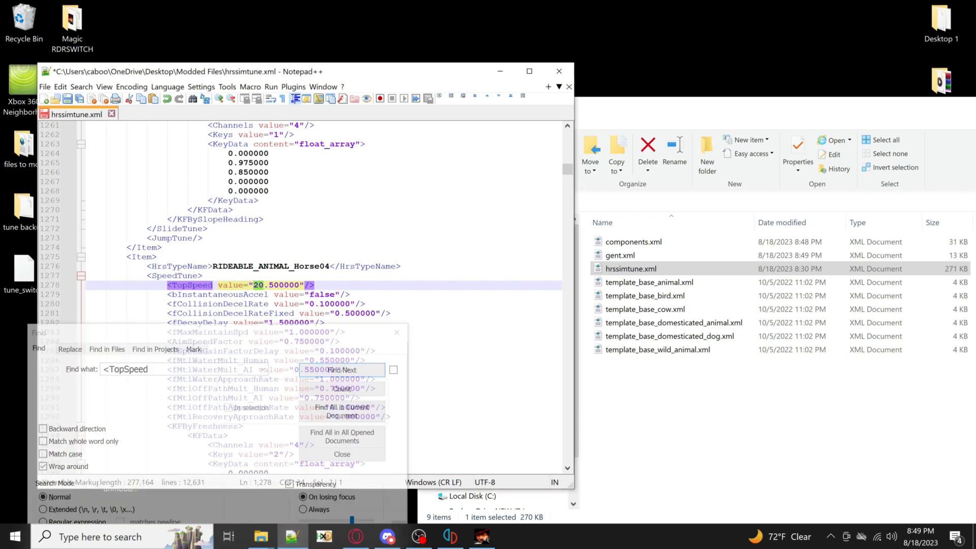
left_click(325, 372)
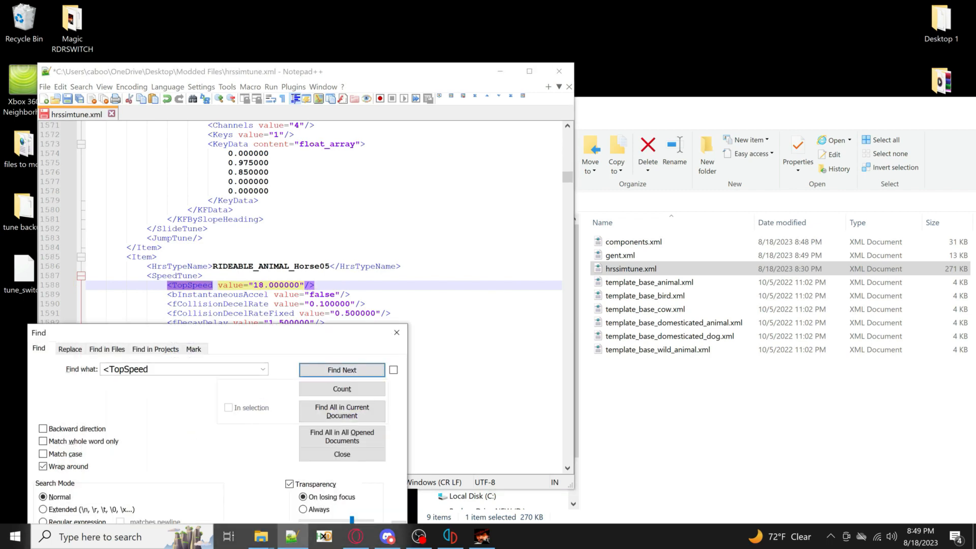
left_click_drag(264, 285, 254, 285)
type("500")
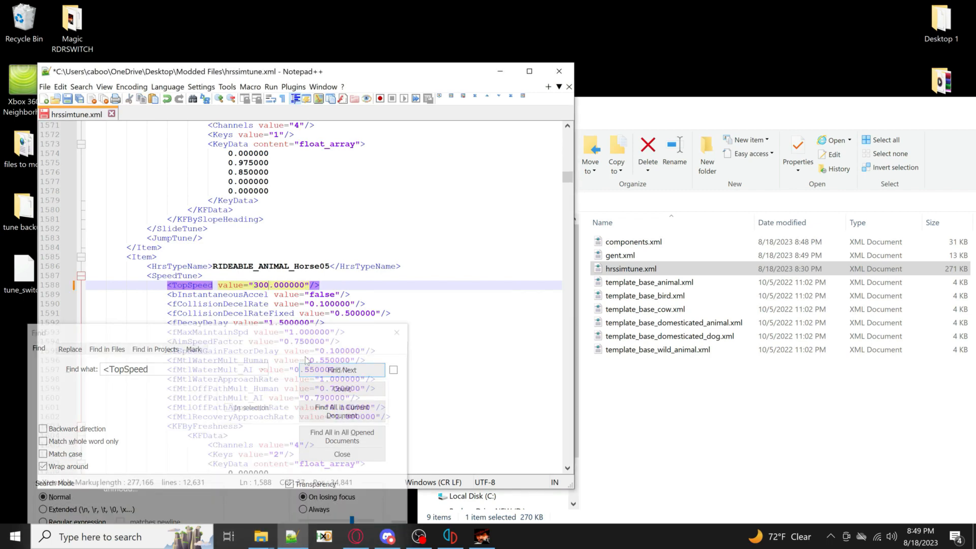
Step: Set TopSpeed to 300.000000 for RIDEABLE_ANIMAL_Horse06 and 300.500000 for RIDEABLE_ANIMAL_Horse07
left_click(324, 370)
left_click_drag(264, 286, 254, 285)
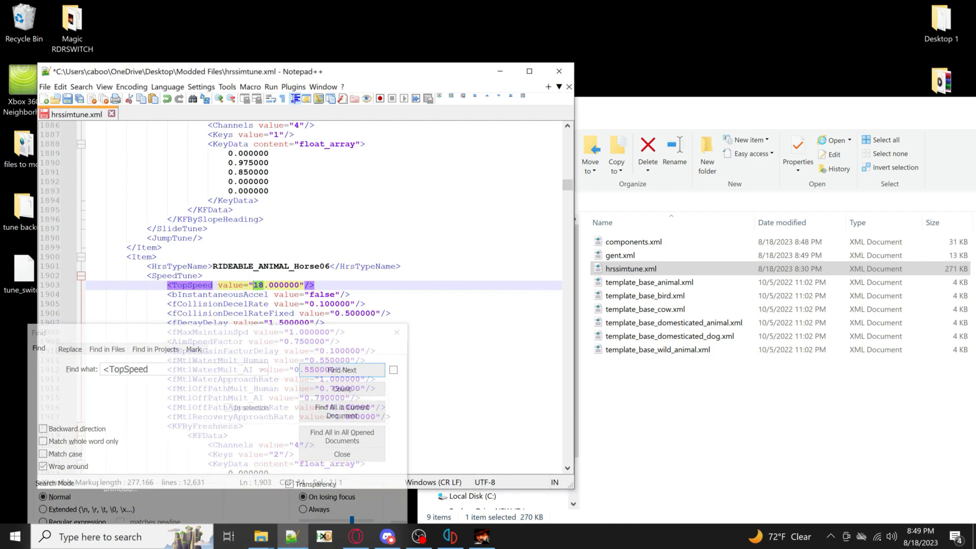
type("500")
left_click(341, 369)
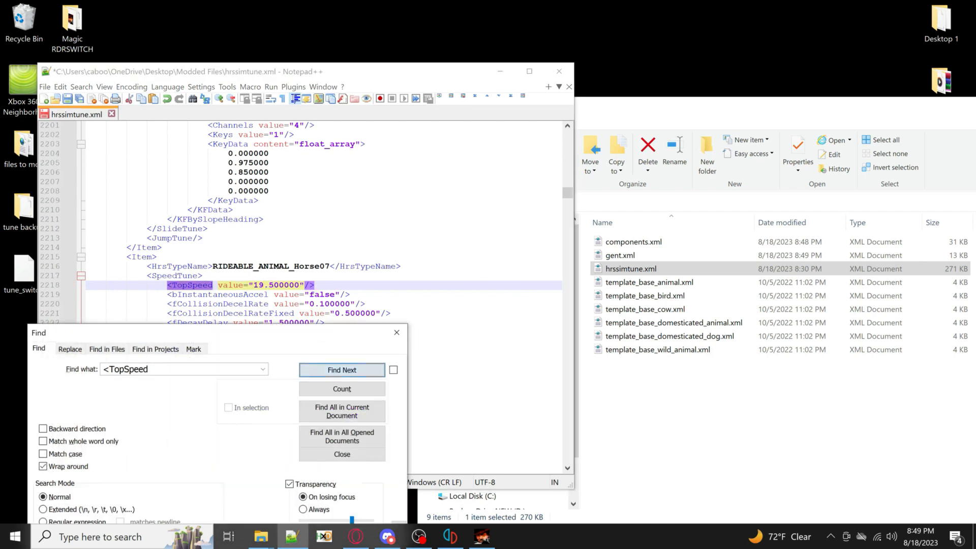
left_click_drag(263, 286, 254, 285)
type("500")
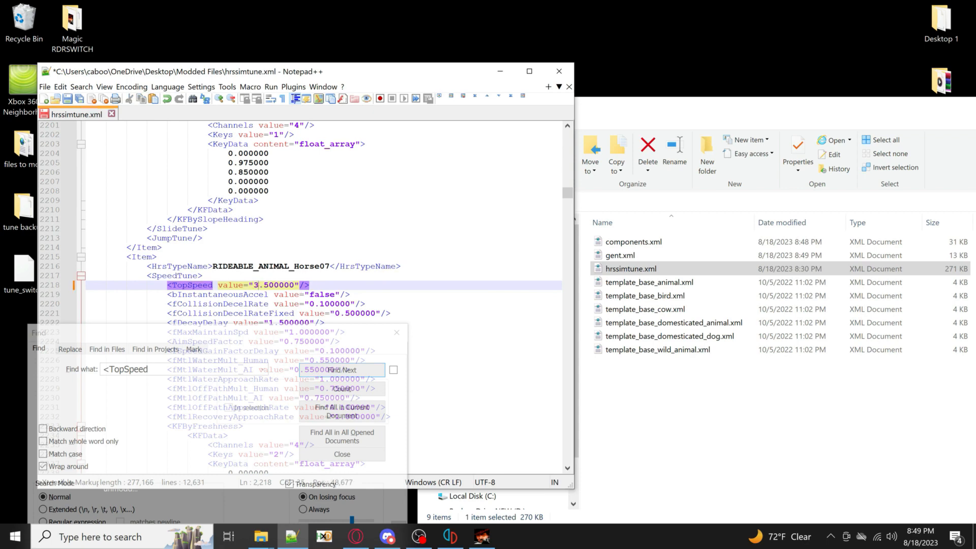
Step: Replace the whole-number part of TopSpeed with 300 for RIDEABLE_ANIMAL_Horse08 and the horse entry after it
left_click(329, 374)
left_click_drag(264, 285, 254, 286)
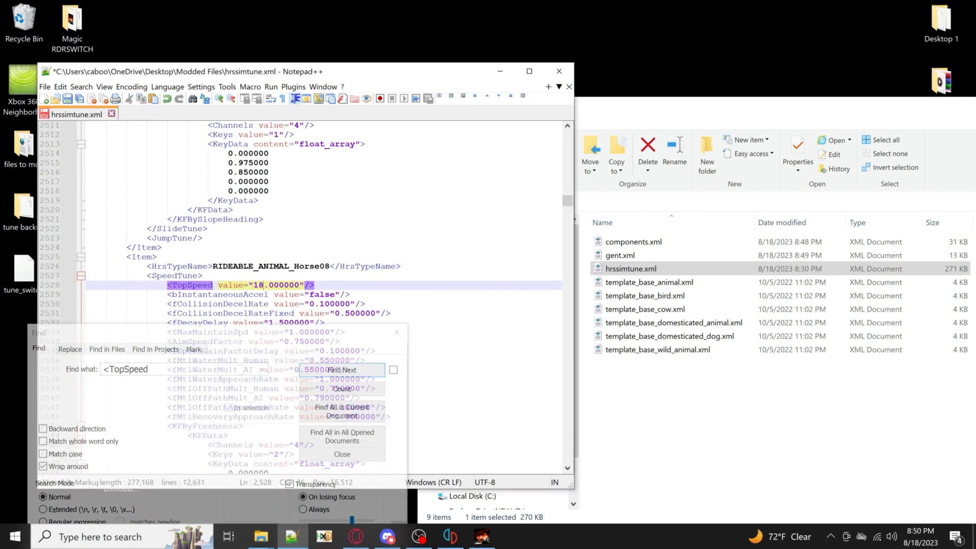
type("500")
left_click(332, 369)
left_click_drag(264, 285, 254, 285)
type("500")
Step: Set the TopSpeed of RIDEABLE_ANIMAL_Horse10 and RIDEABLE_ANIMAL_Horse11 to 300.000000
left_click(316, 371)
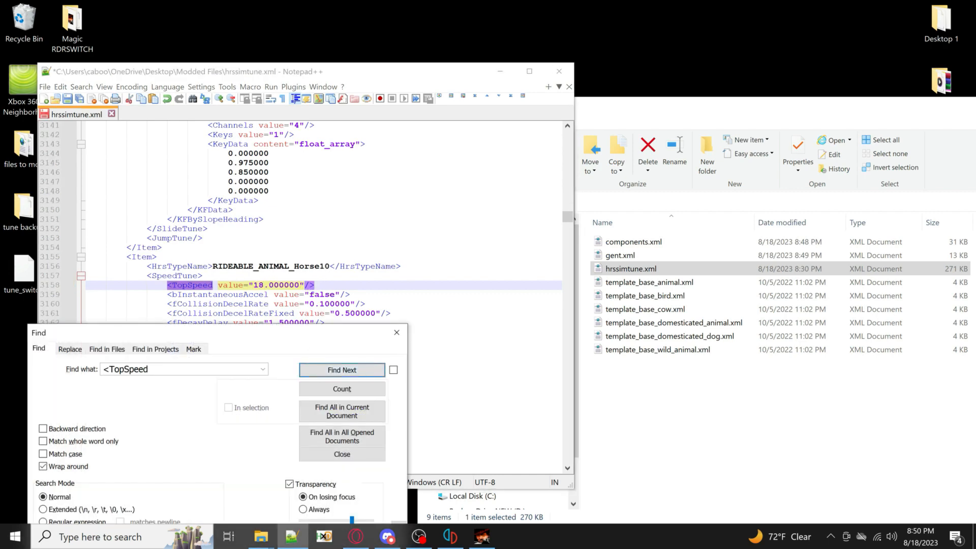
left_click_drag(264, 285, 253, 286)
type("500")
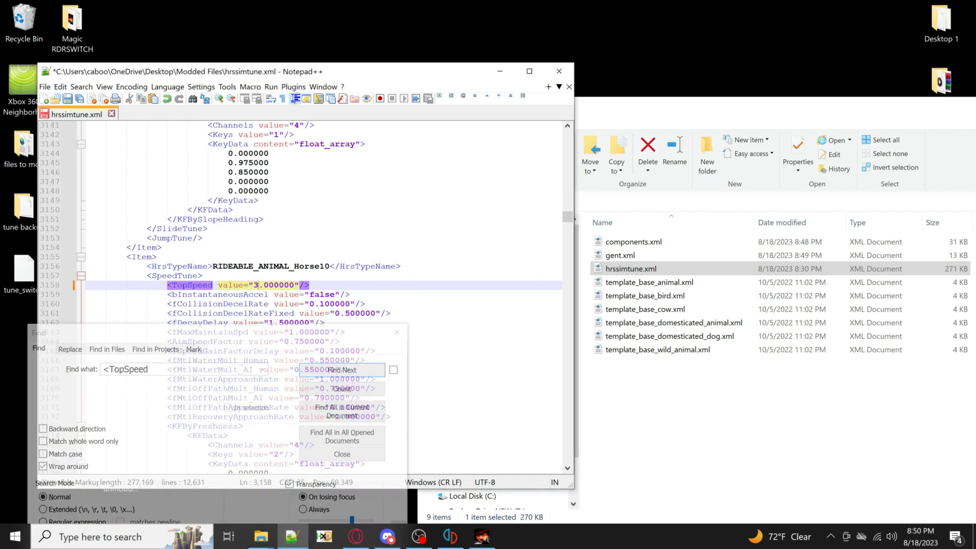
left_click(326, 369)
left_click_drag(264, 285, 254, 285)
type("30-0")
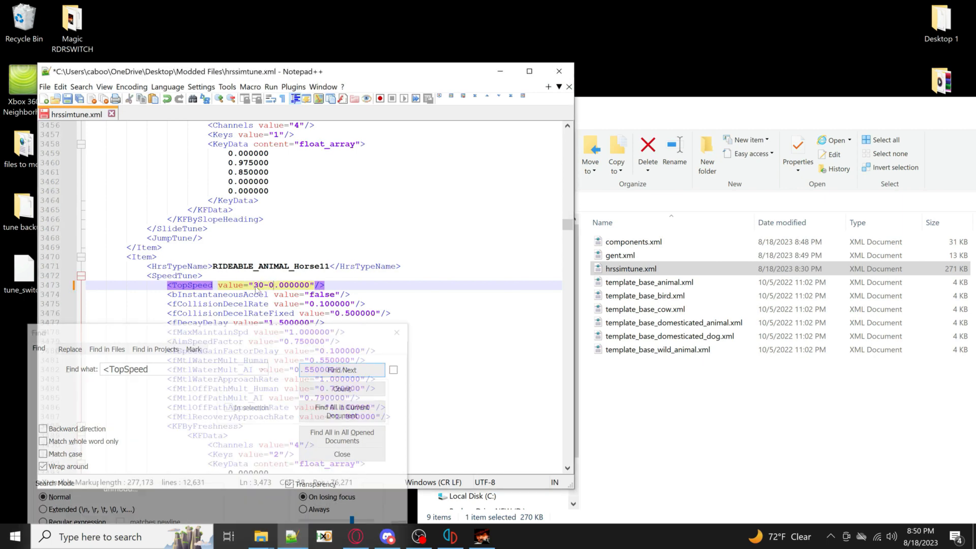
key("Left")
key("BackSpace")
key("Right")
Step: Set the TopSpeed of RIDEABLE_ANIMAL_Horse12 and RIDEABLE_ANIMAL_Horse13 to 300.000000
left_click(342, 370)
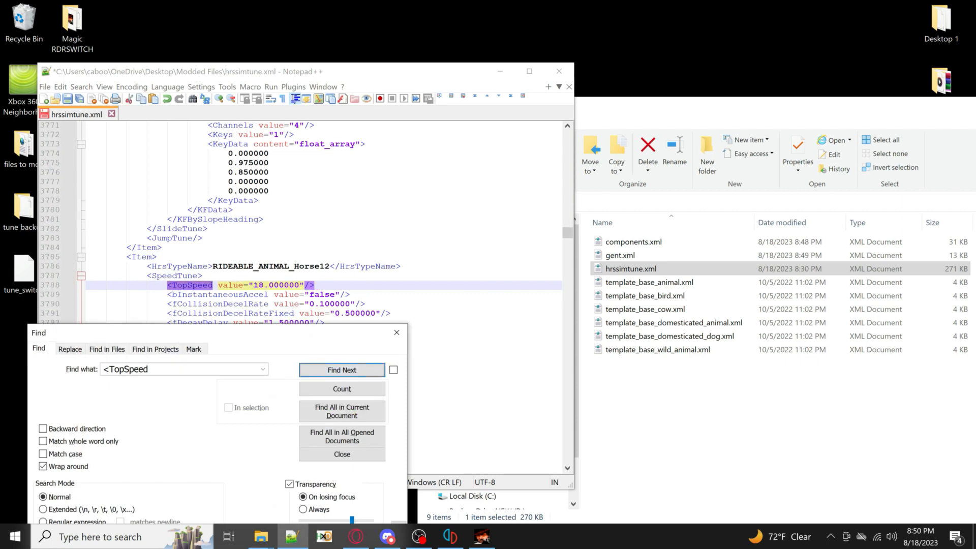
left_click(260, 284)
type("300")
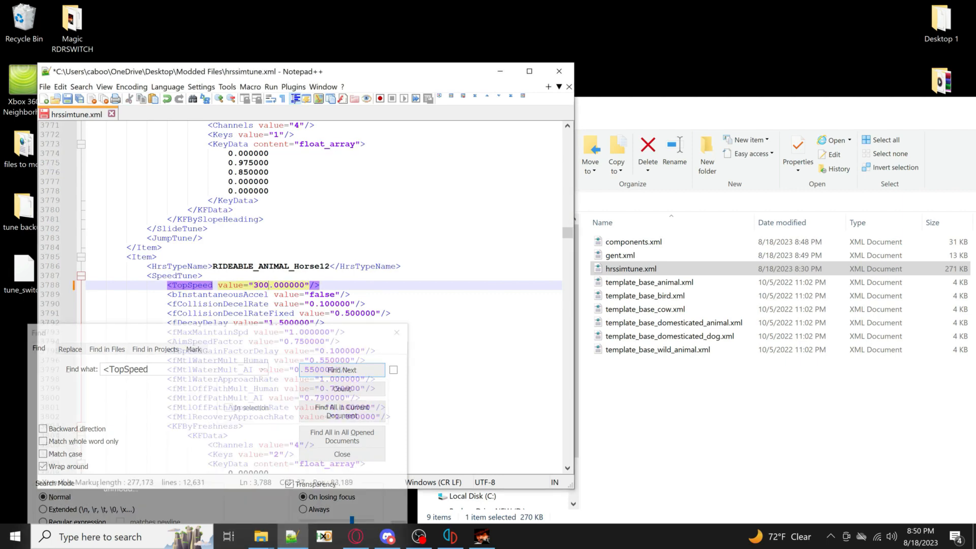
left_click(342, 370)
double_click(259, 285)
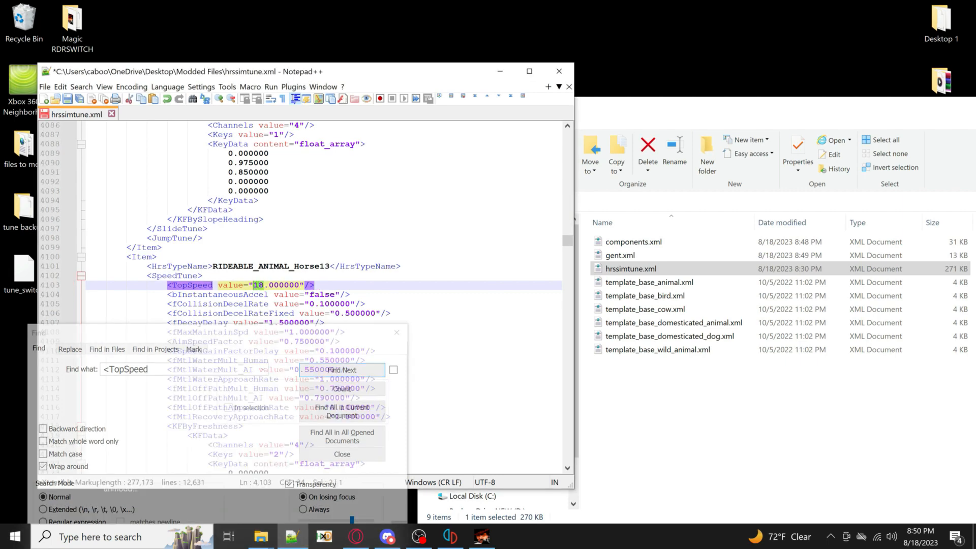
type("0")
left_click_drag(259, 285, 253, 285)
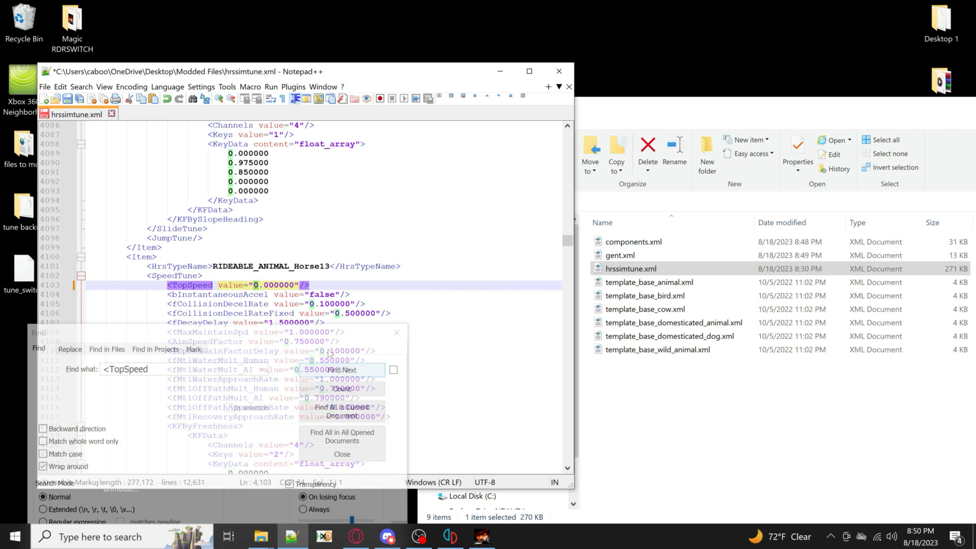
type("300")
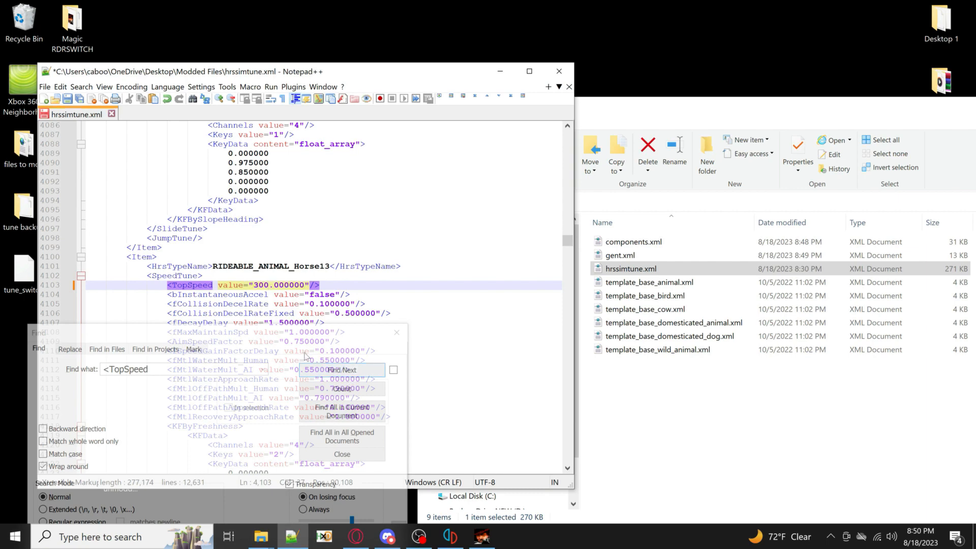
Step: Set the TopSpeed of RIDEABLE_ANIMAL_Horse14 and RIDEABLE_ANIMAL_Horse15 to 300.000000
left_click(340, 369)
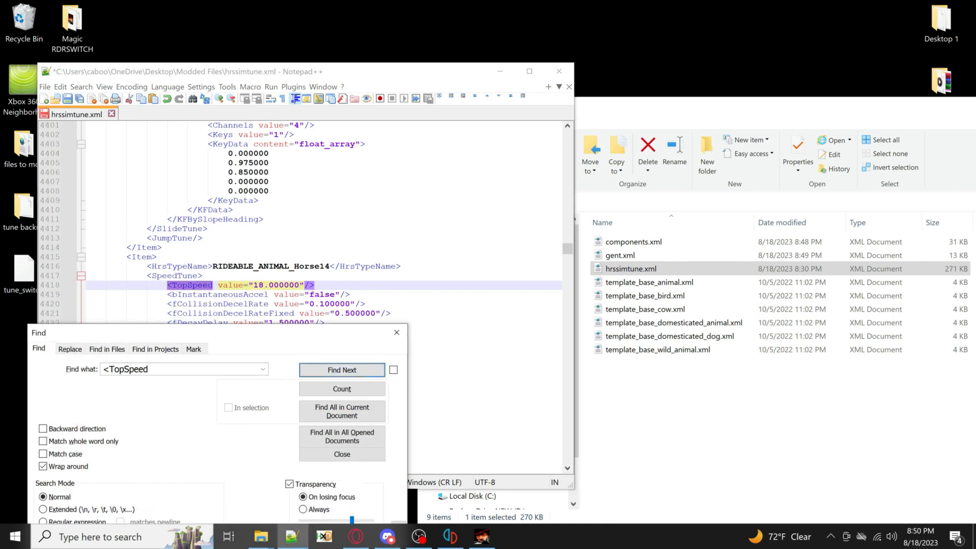
double_click(257, 285)
type("4")
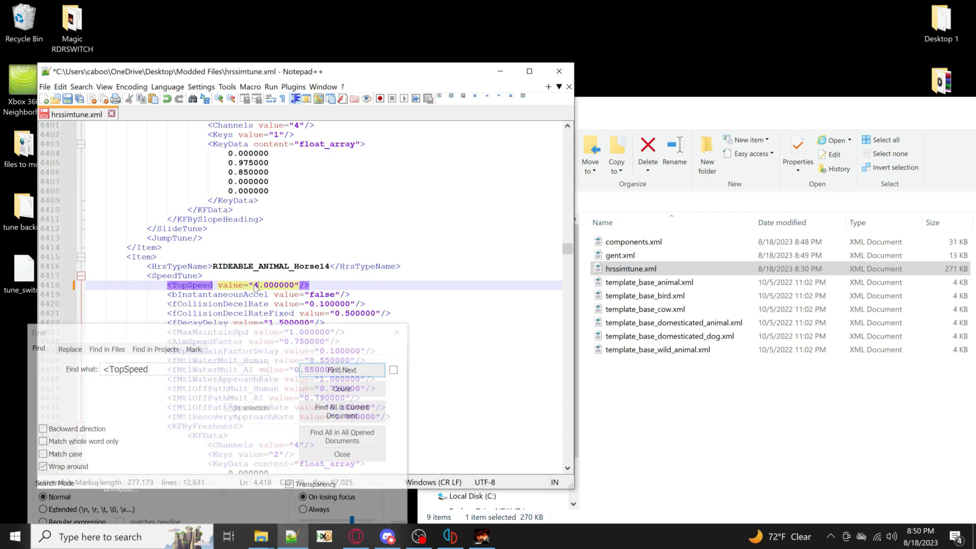
key("BackSpace")
type("300")
left_click(322, 374)
left_click(263, 285)
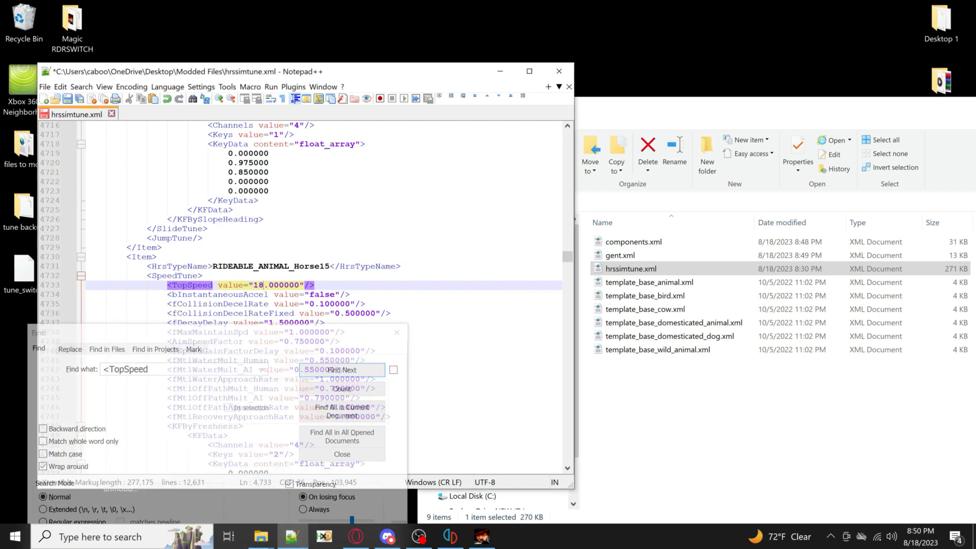
key("shift+Left")
key("shift+Left")
type("300")
Step: Find the RIDEABLE_ANIMAL_Horse16 entry and set its TopSpeed to 300.000000
left_click(342, 370)
left_click_drag(264, 285, 254, 285)
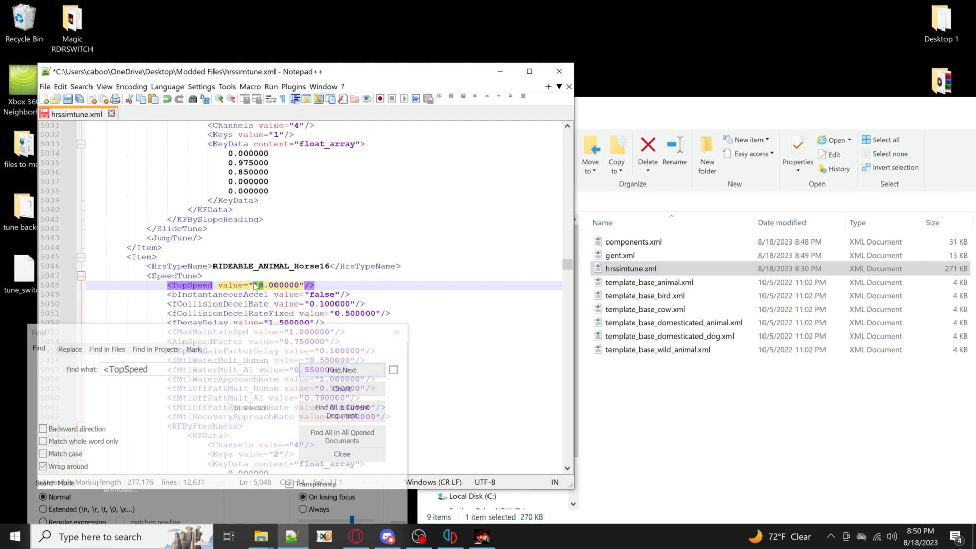
type("300")
Step: Step through the remaining TopSpeed entries, including the bulls and wagons, back to the first horse and close the search
left_click(342, 369)
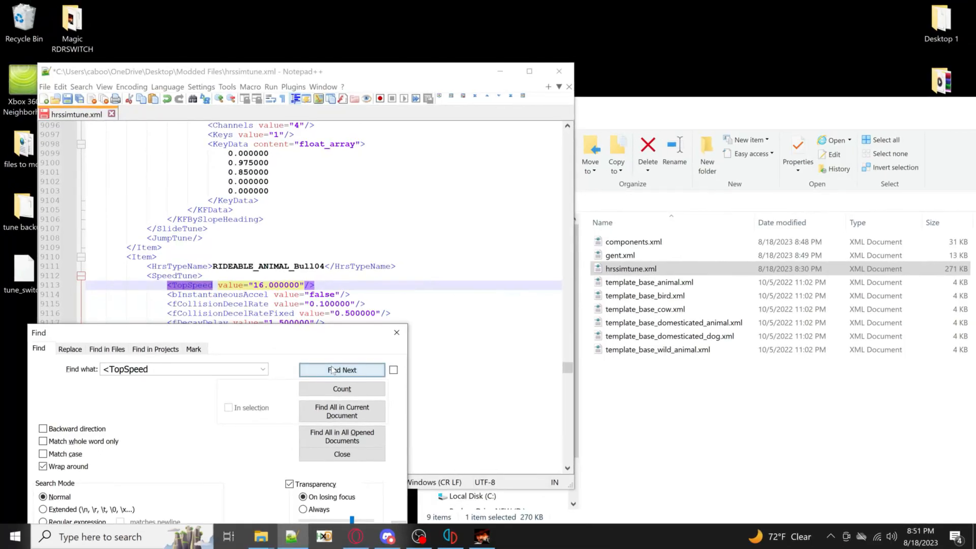
left_click(333, 370)
left_click(333, 370)
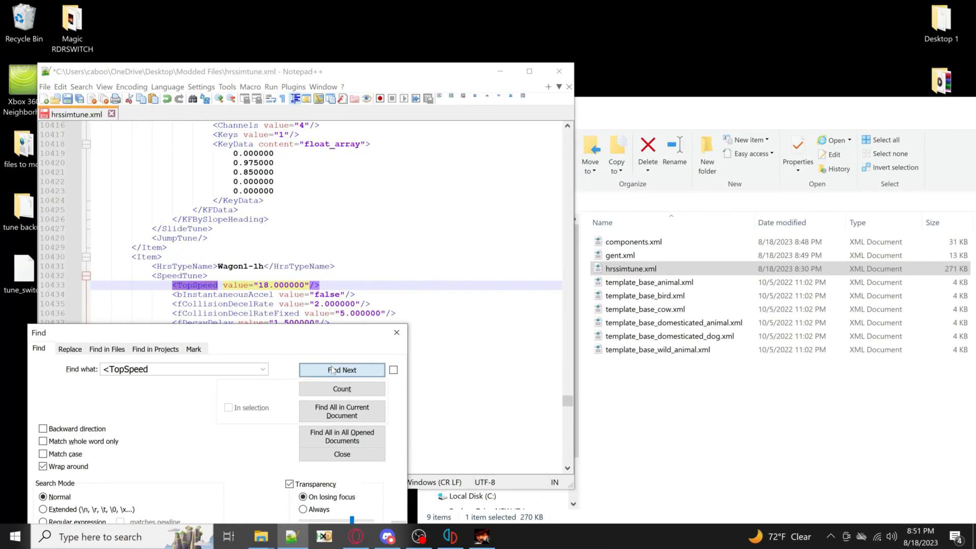
left_click(333, 370)
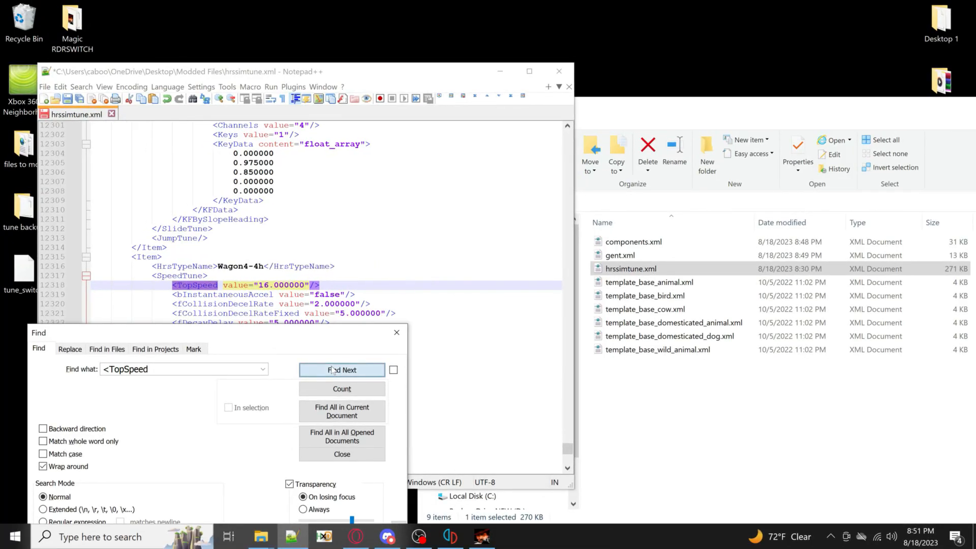
left_click(333, 370)
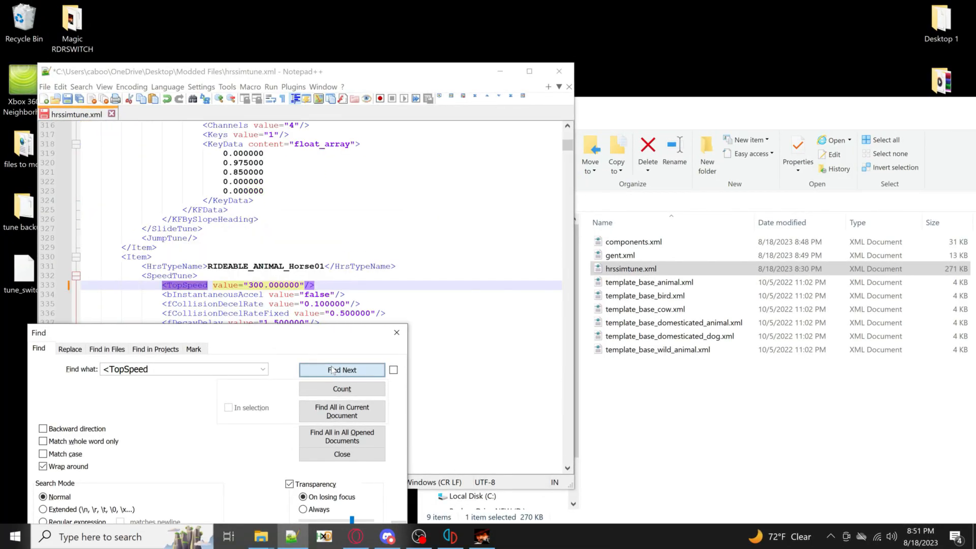
left_click(397, 333)
Step: Save the TopSpeed changes to hrssimtune.xml
left_click(45, 87)
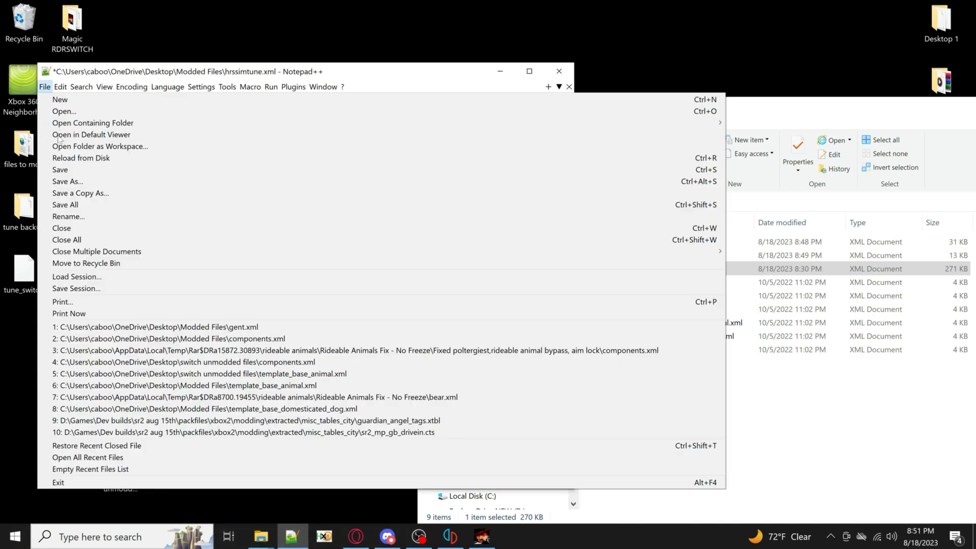
left_click(59, 170)
scroll(305, 295, "down", 3)
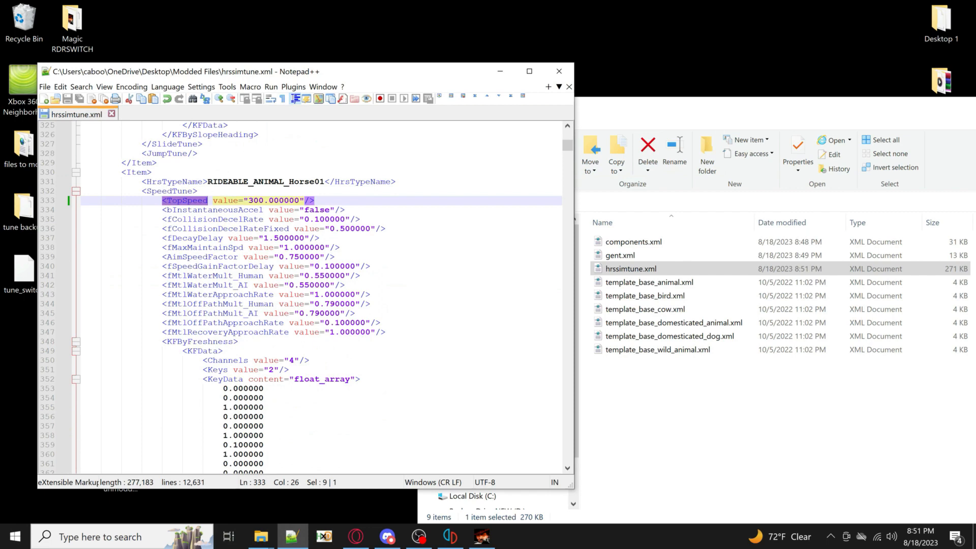
scroll(300, 295, "up", 2)
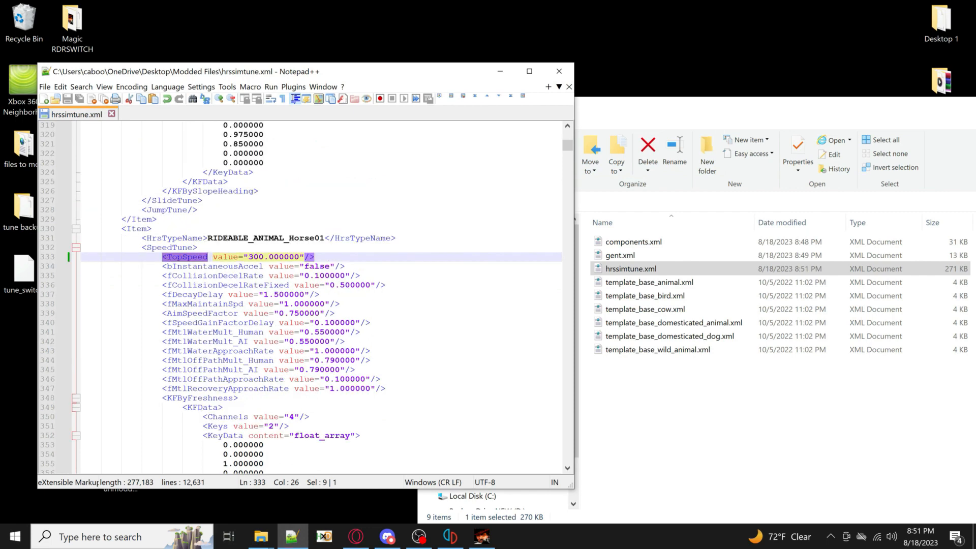
left_click(422, 538)
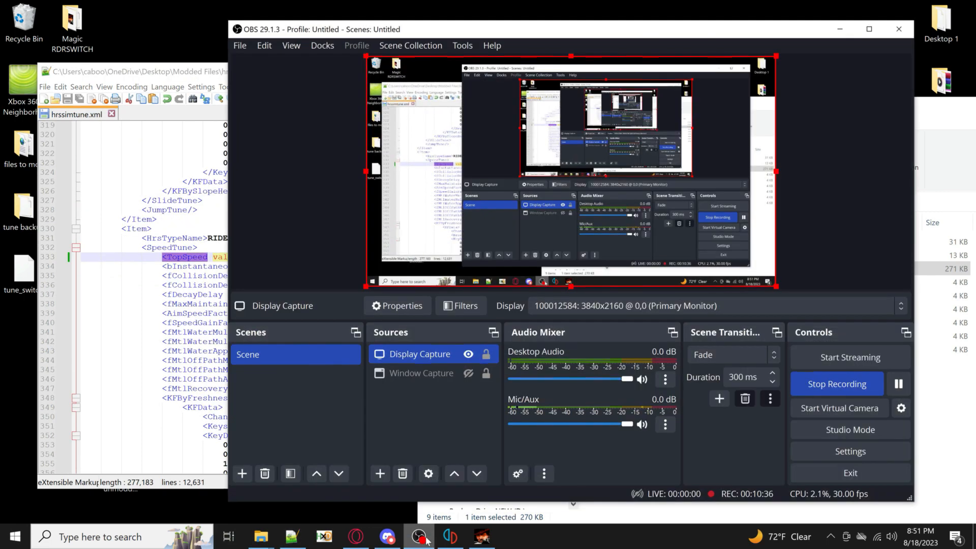
left_click(421, 538)
left_click(44, 86)
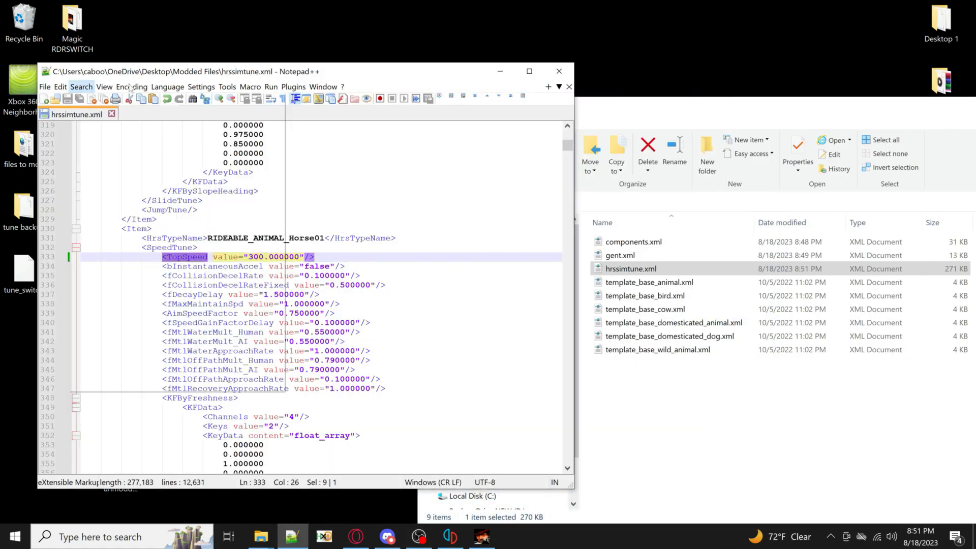
left_click(123, 87)
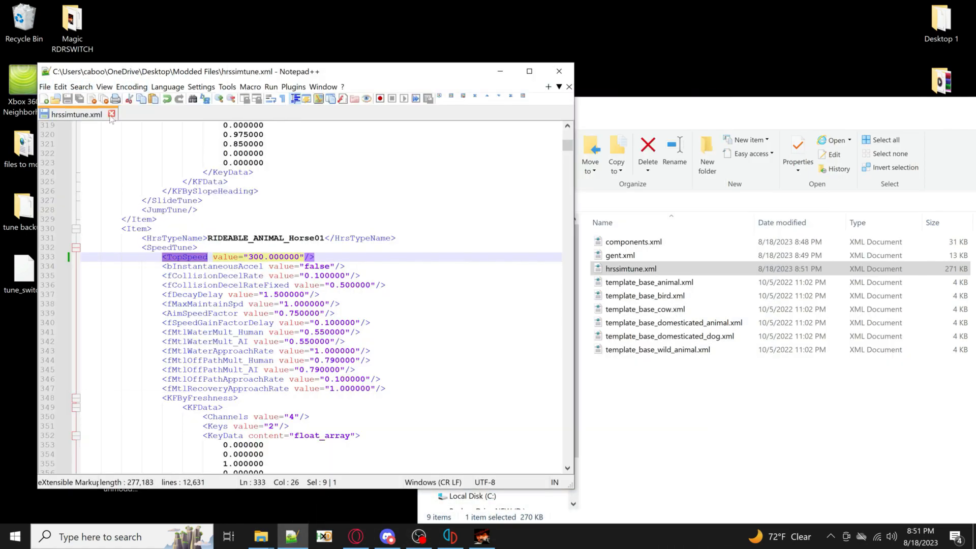
Step: Close hrssimtune.xml and open the six template_base XML files from Modded Files, from template_base_animal.xml to template_base_wild_animal.xml, in the text editor
left_click(114, 115)
left_click_drag(650, 282, 383, 305)
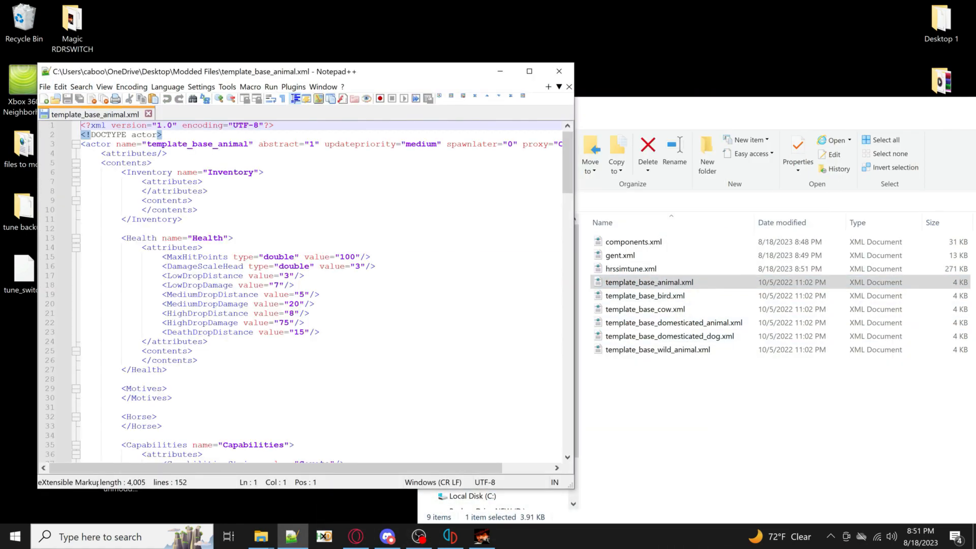
left_click_drag(656, 296, 448, 305)
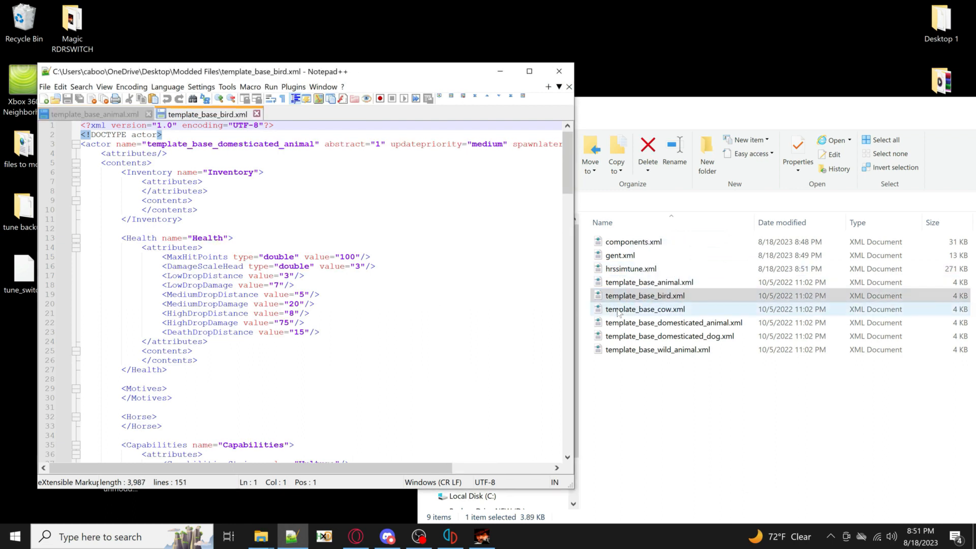
left_click_drag(666, 309, 481, 308)
left_click_drag(644, 323, 448, 305)
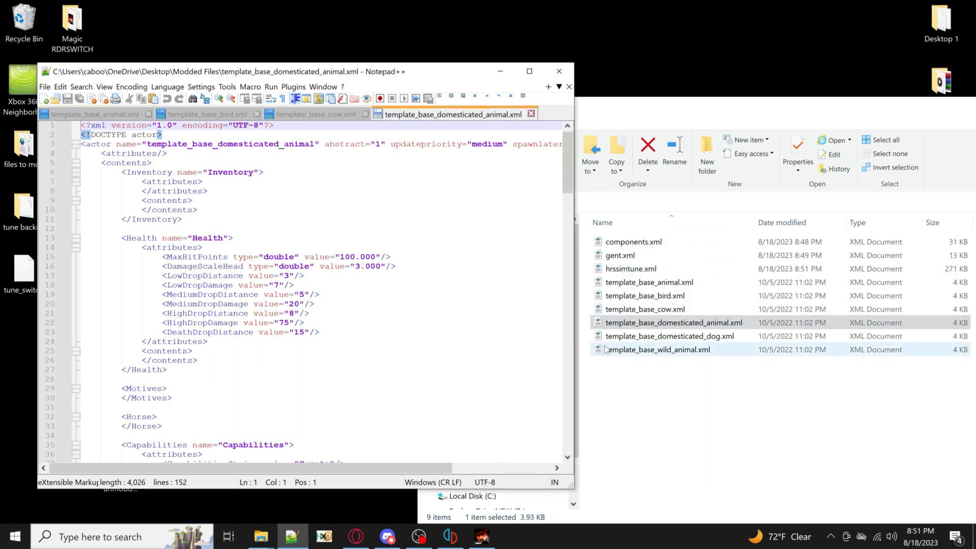
left_click(623, 336)
double_click(628, 352)
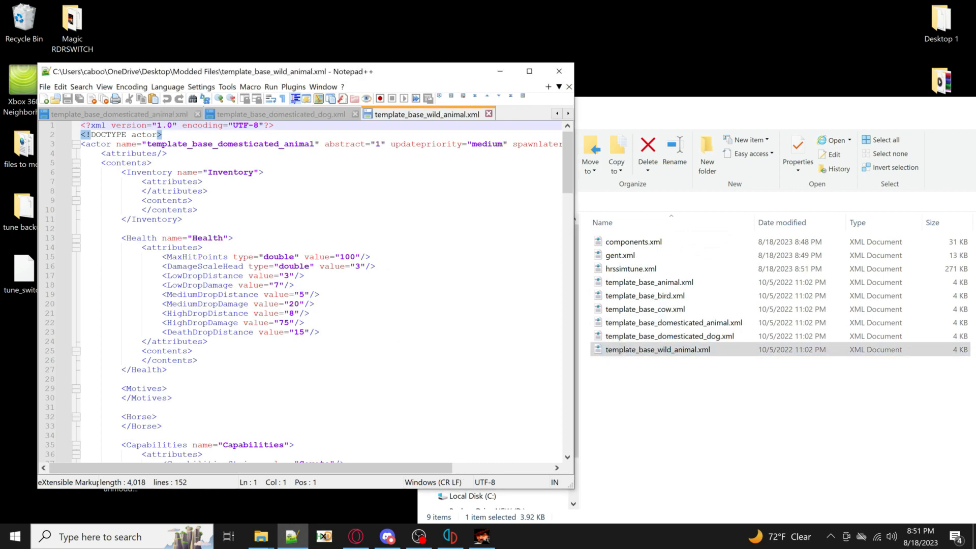
Step: Examine template_base_wild_animal.xml from its Health and Capabilities sections through Creature, Target and Behavior to the end
scroll(315, 293, "down", 4)
scroll(315, 293, "up", 4)
scroll(315, 293, "down", 9)
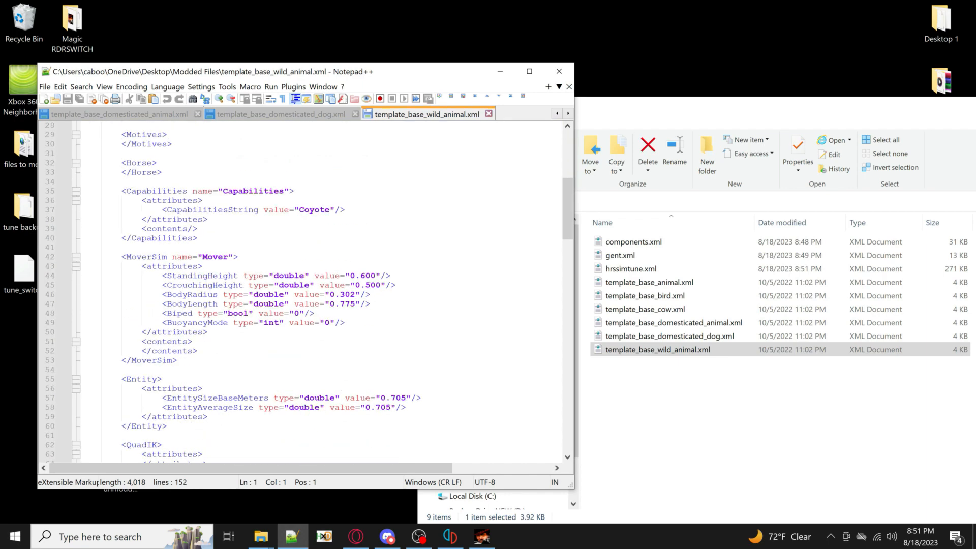
scroll(315, 292, "down", 6)
scroll(315, 292, "down", 2)
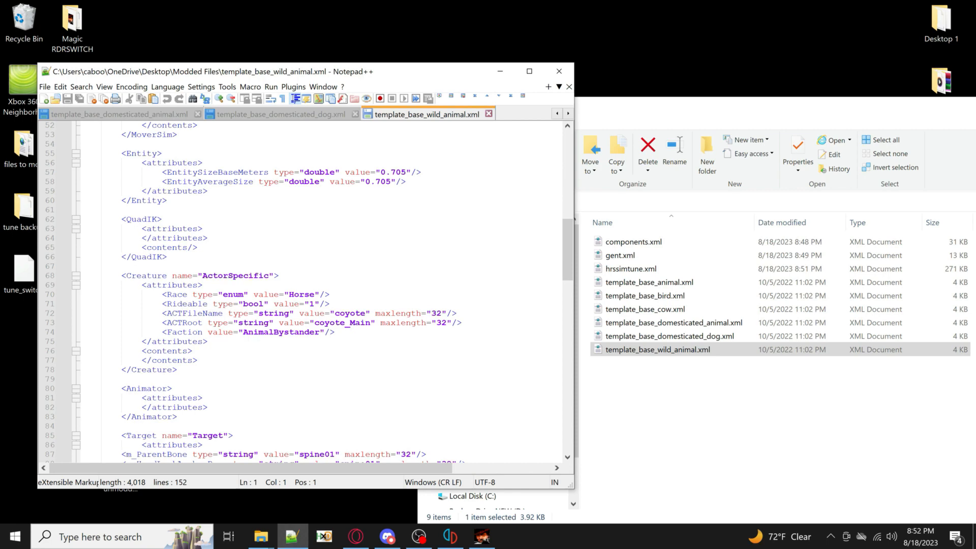
scroll(316, 292, "down", 4)
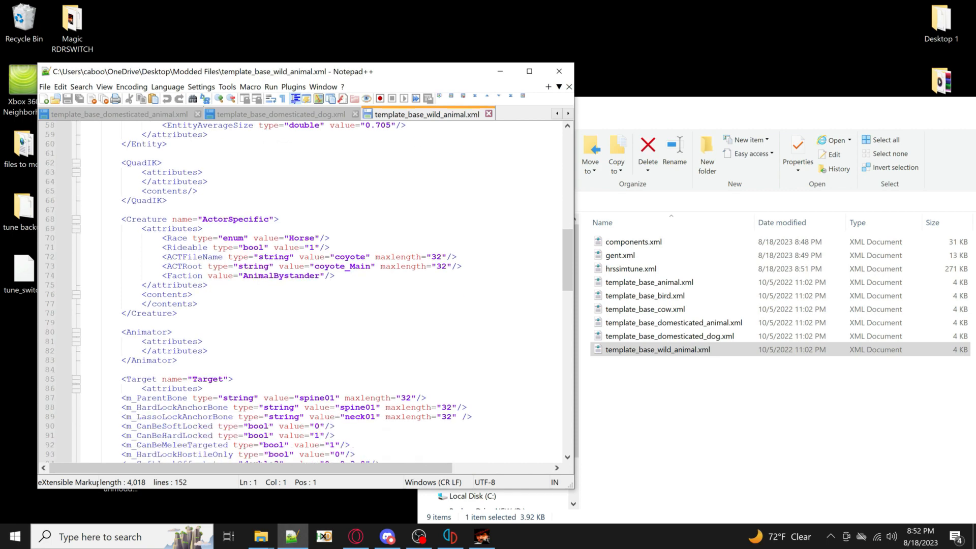
scroll(316, 293, "up", 3)
scroll(316, 292, "up", 1)
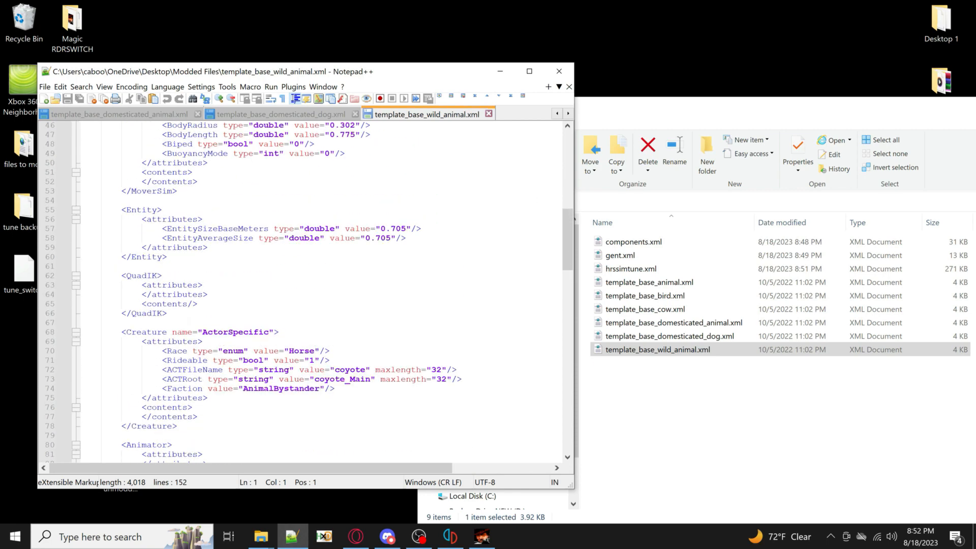
scroll(315, 293, "down", 12)
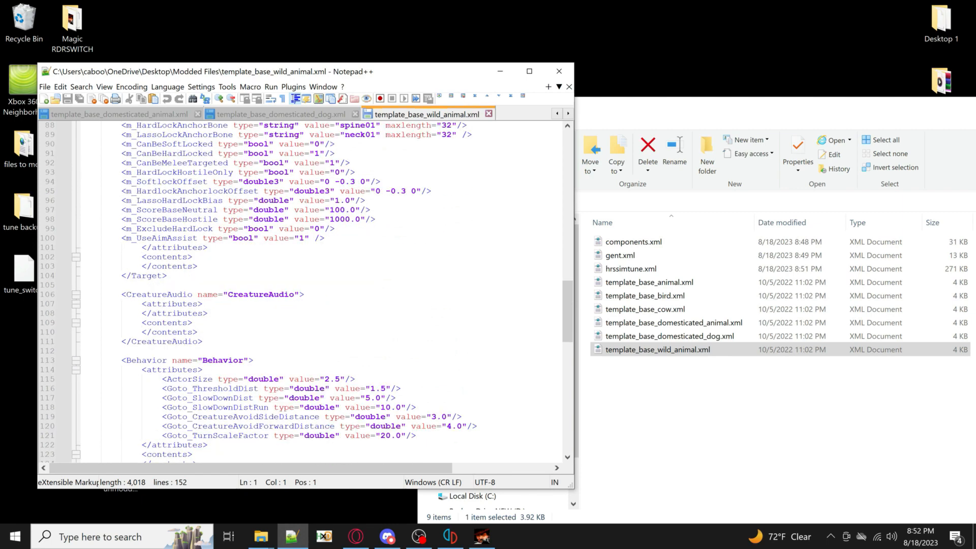
scroll(305, 292, "down", 5)
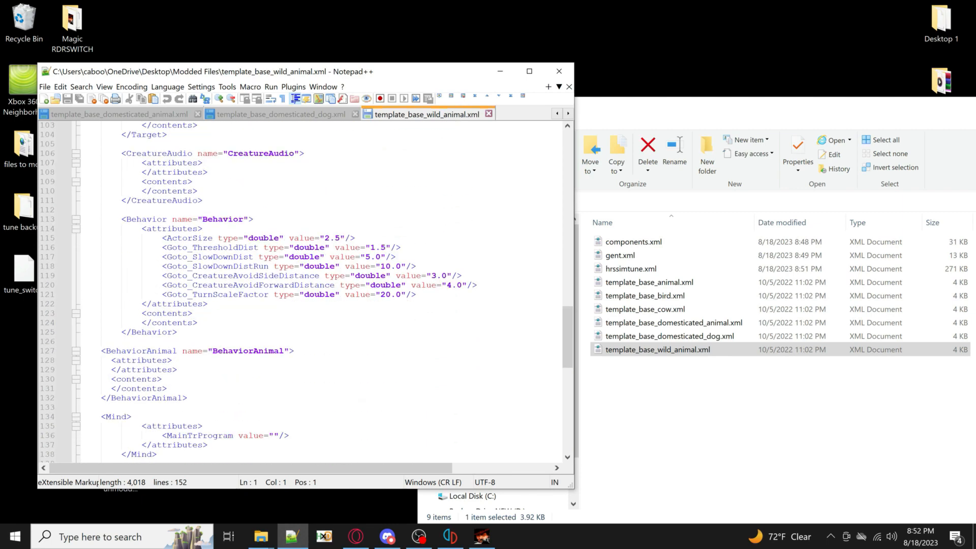
scroll(305, 293, "down", 4)
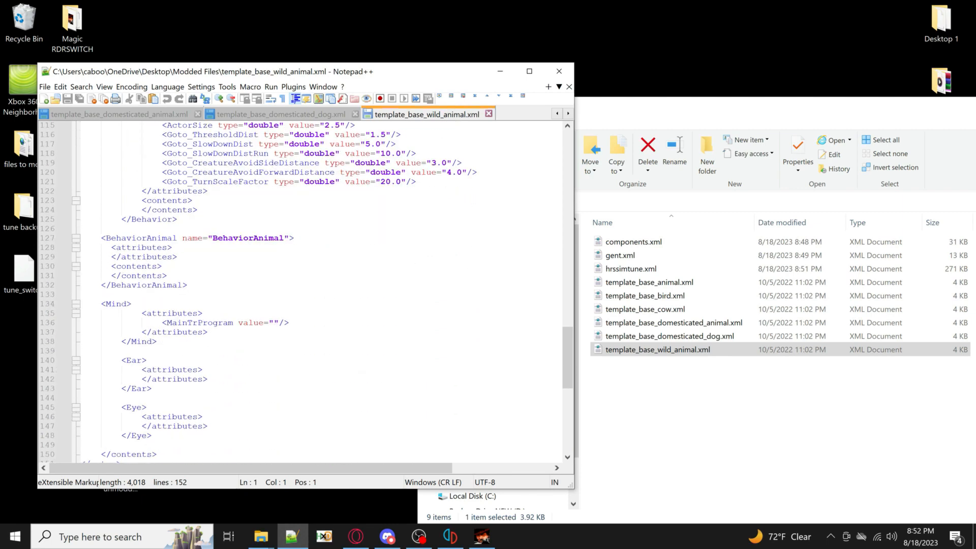
scroll(305, 293, "down", 3)
scroll(306, 292, "up", 9)
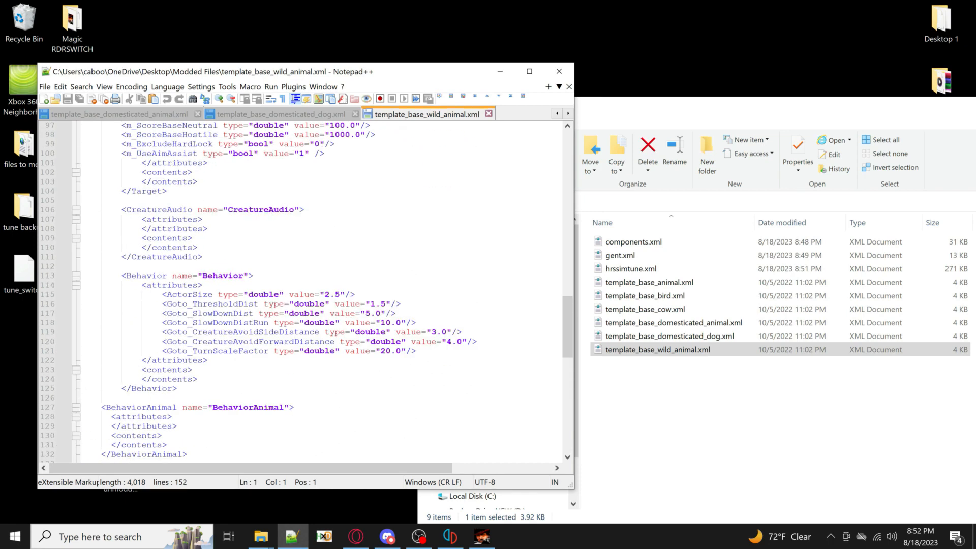
scroll(306, 293, "up", 20)
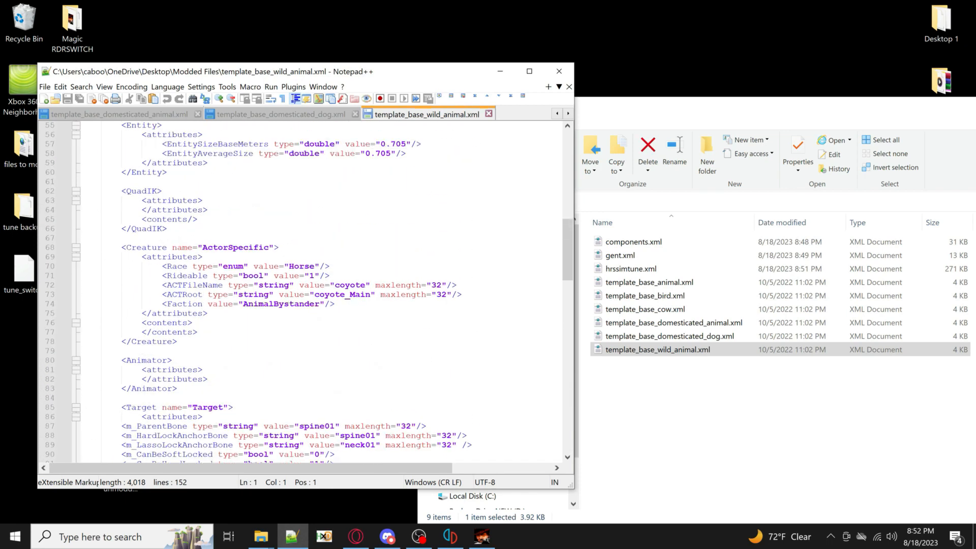
scroll(305, 293, "up", 7)
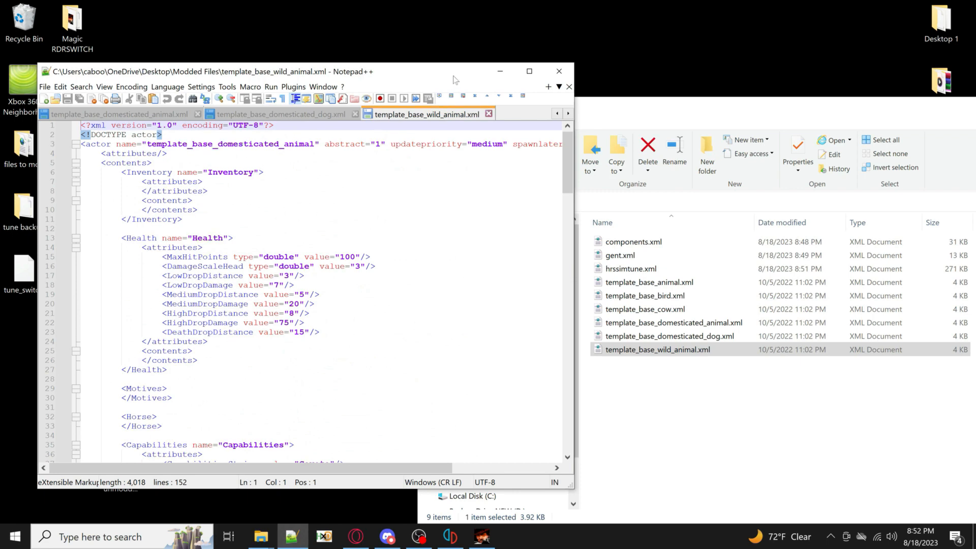
Step: Minimize the text editor, switch to MagicRDR and select the template folder of tune_switch.rpf
left_click(501, 71)
left_click_drag(657, 398, 634, 369)
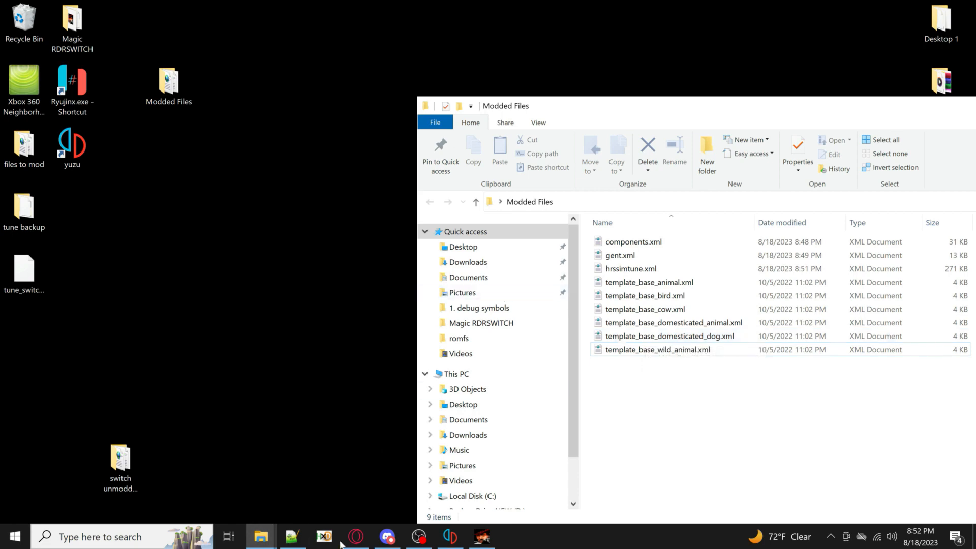
left_click(481, 538)
left_click_drag(430, 139, 246, 139)
scroll(196, 233, "up", 2)
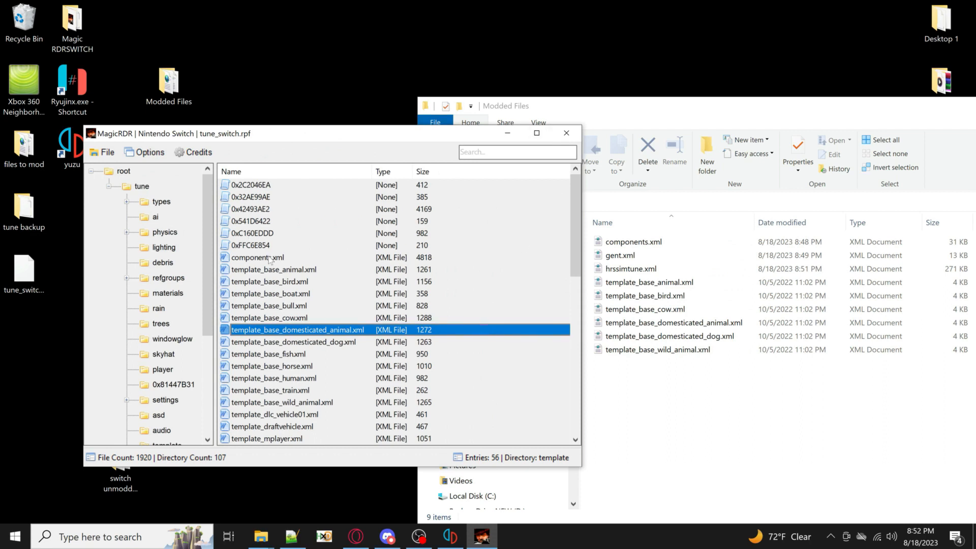
scroll(154, 388, "down", 5)
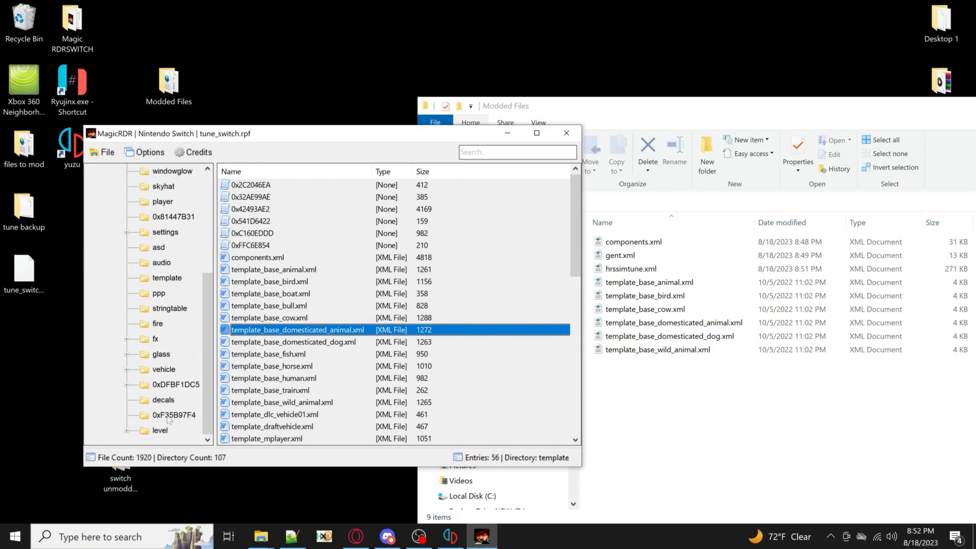
scroll(172, 359, "up", 3)
scroll(173, 344, "up", 1)
left_click_drag(208, 265, 214, 325)
left_click(163, 340)
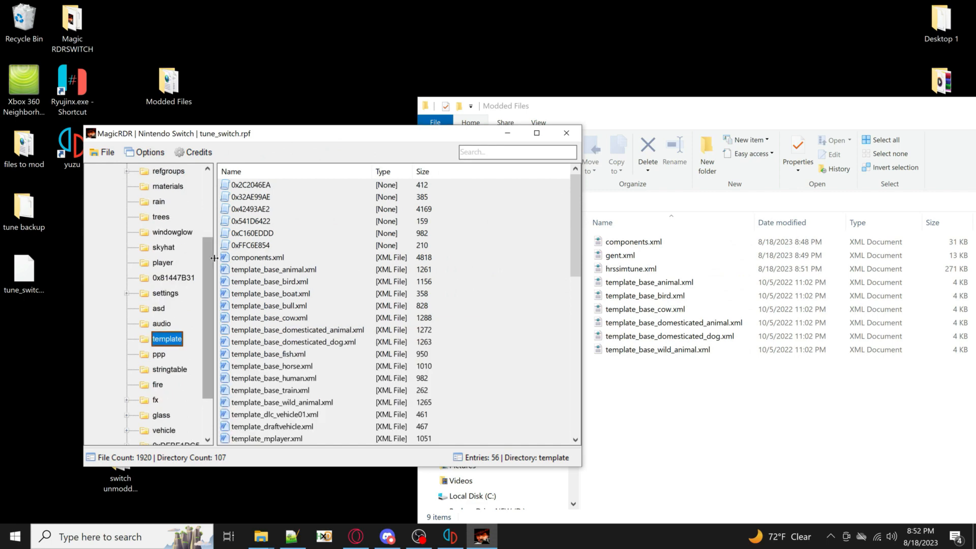
Step: Replace components.xml in the archive's template folder with the components.xml from Desktop\Modded Files, with Compress enabled
left_click(262, 260)
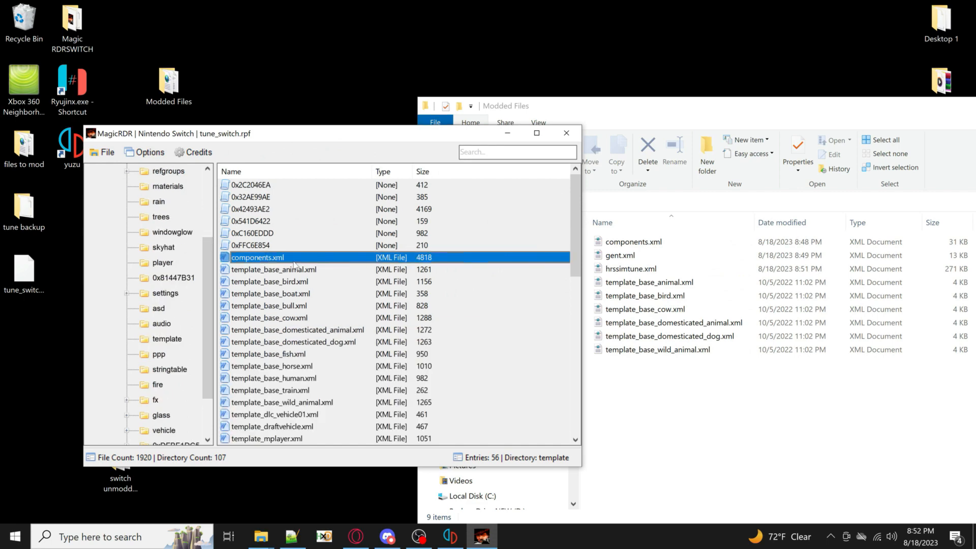
right_click(262, 264)
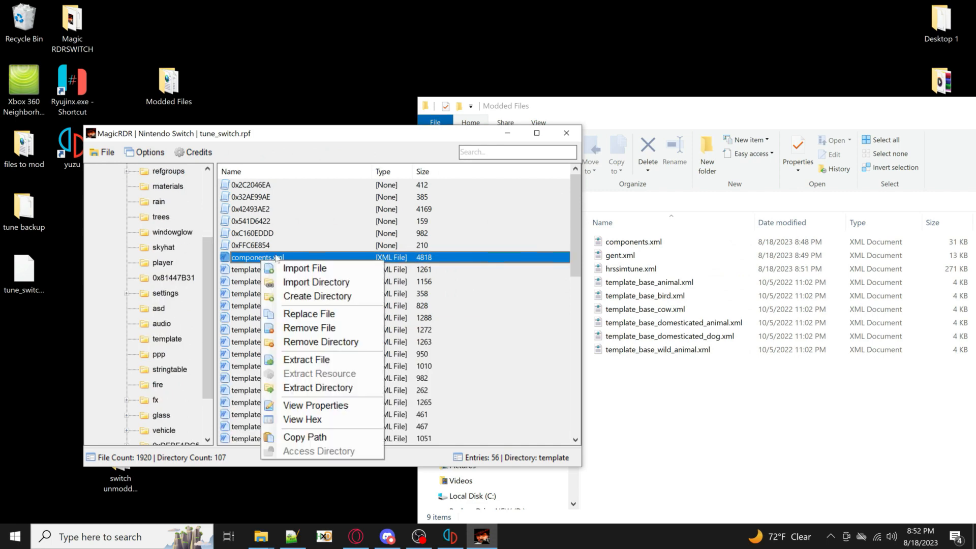
left_click(309, 314)
left_click(605, 234)
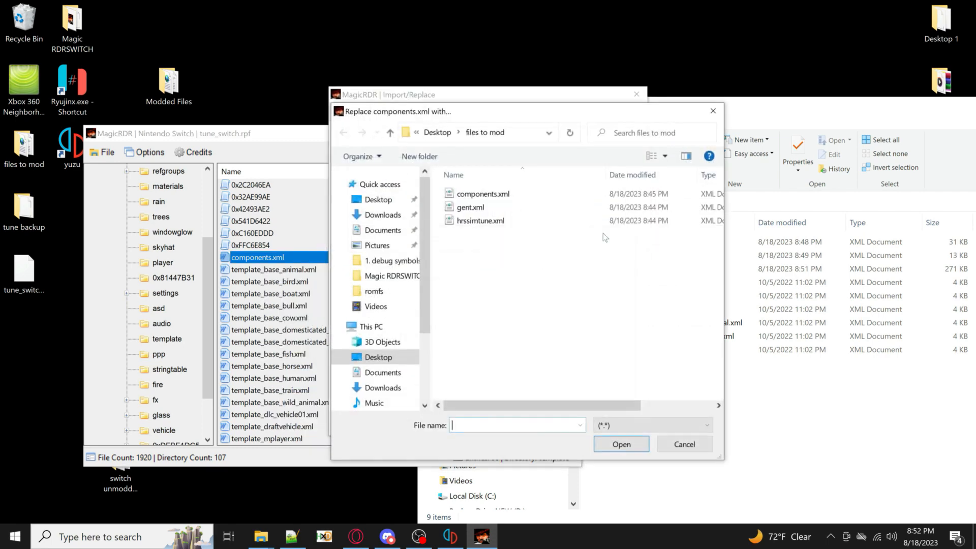
left_click(437, 132)
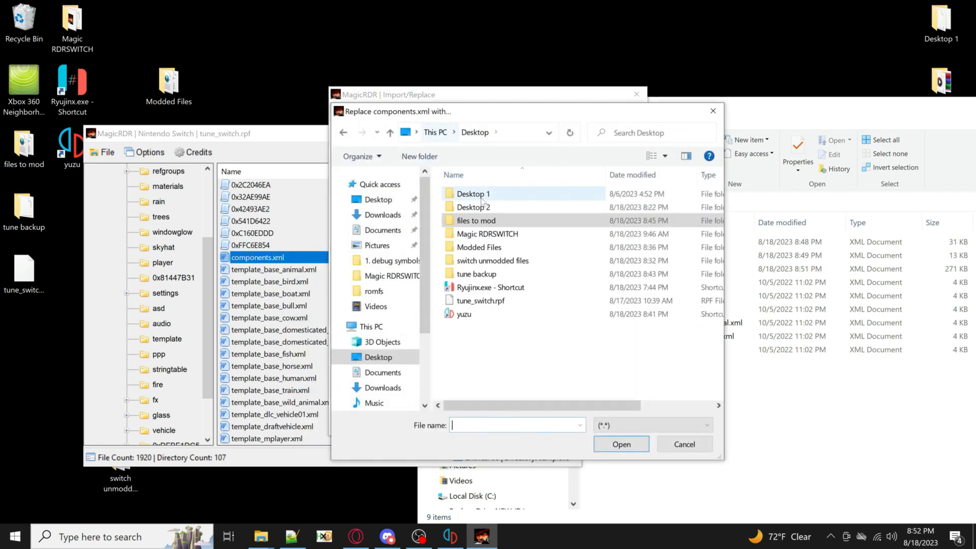
double_click(470, 248)
left_click(480, 195)
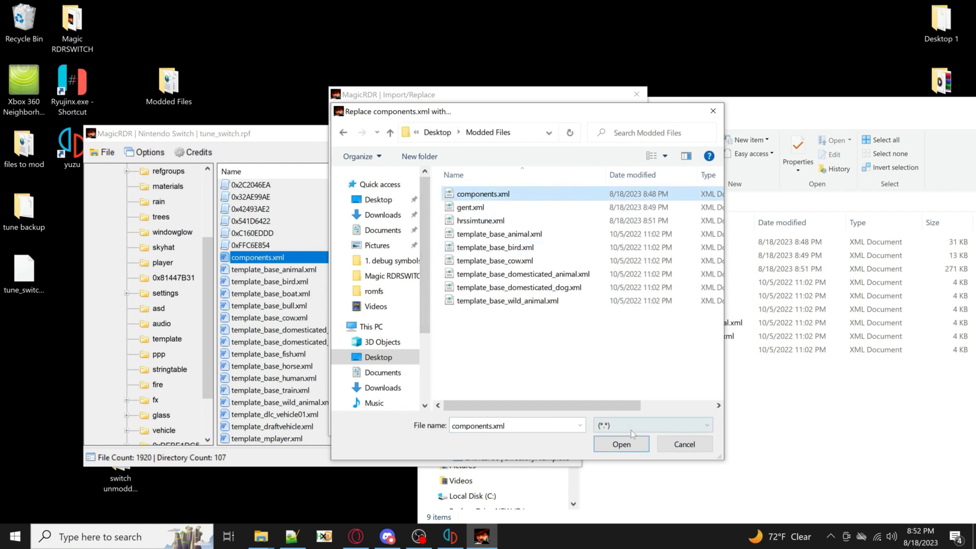
left_click(621, 444)
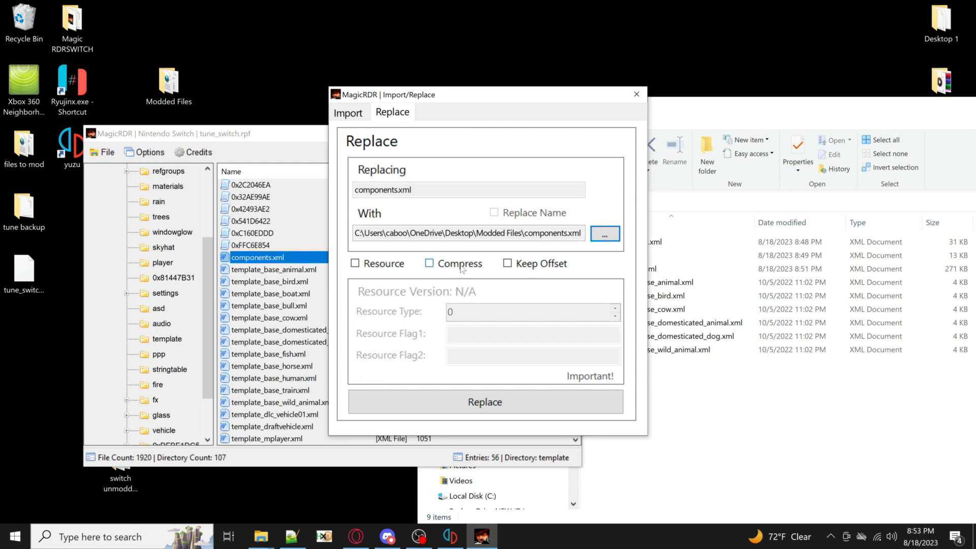
left_click(429, 264)
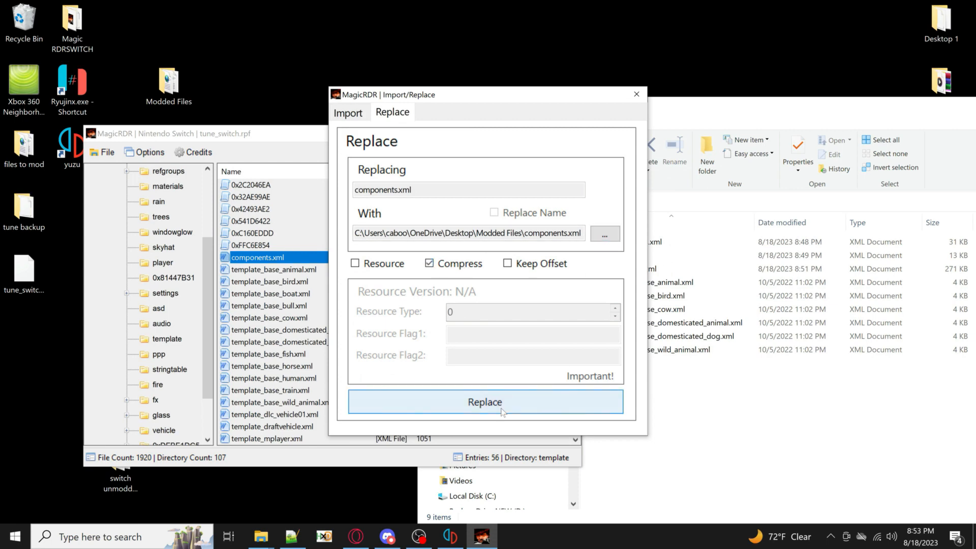
left_click(485, 402)
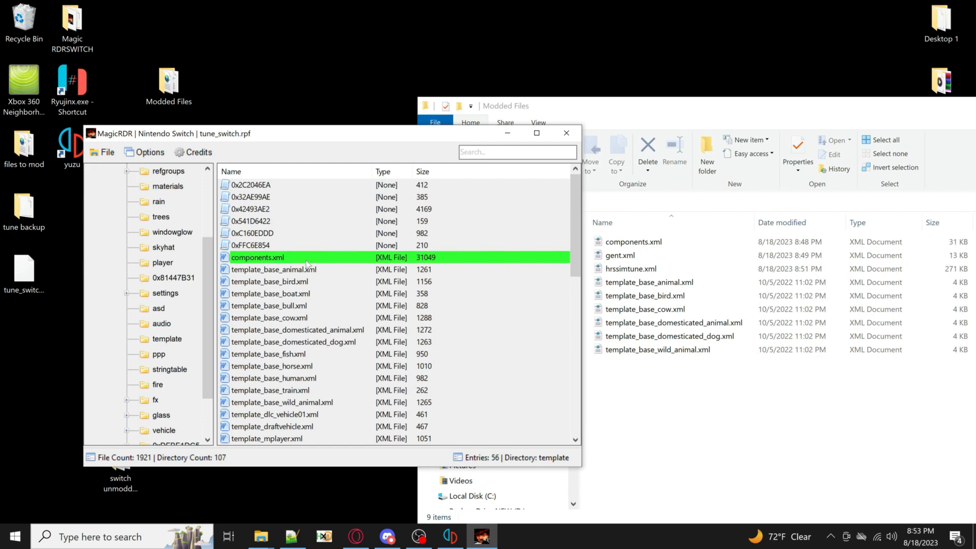
Step: Replace template_base_animal.xml in the archive with its copy from Modded Files, with Compress enabled
right_click(286, 270)
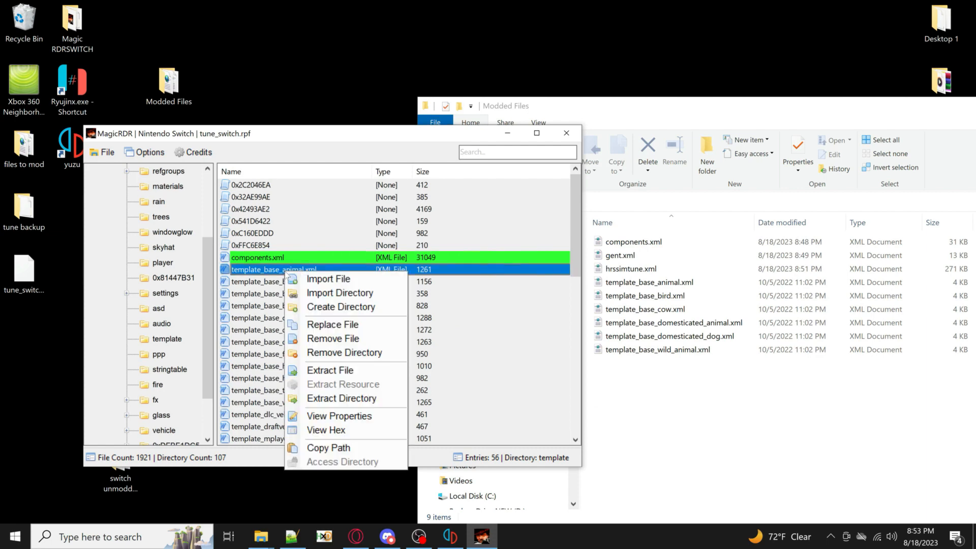
left_click(310, 325)
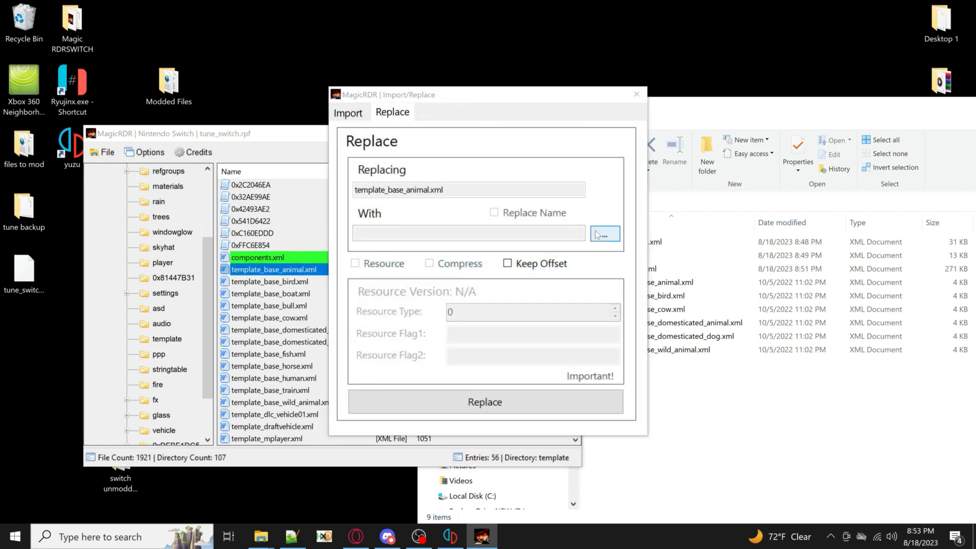
left_click(598, 234)
left_click(495, 235)
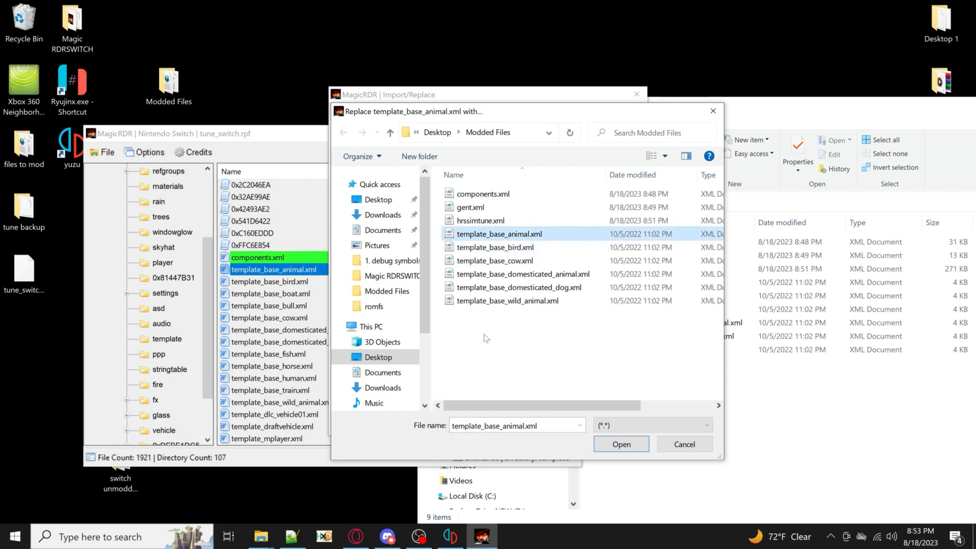
left_click(610, 442)
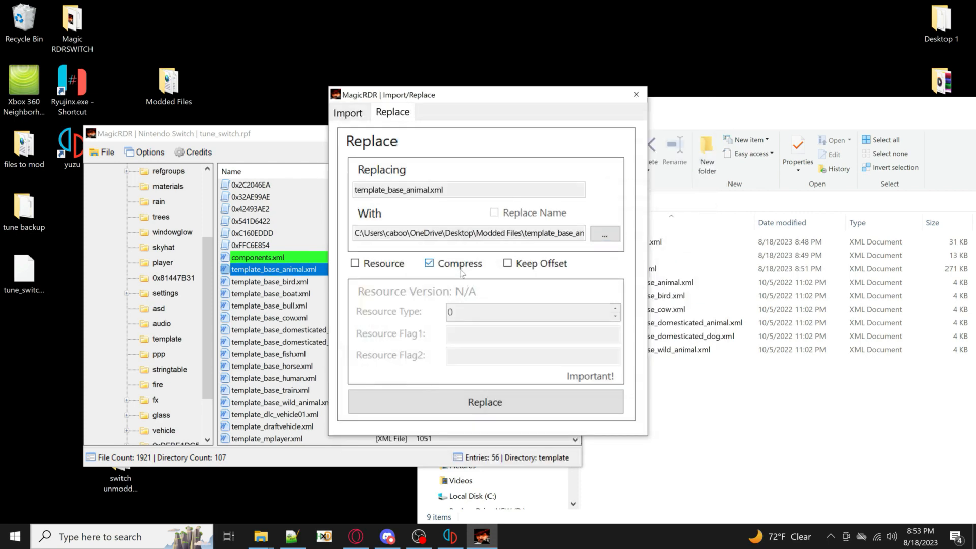
left_click(485, 402)
Step: Replace template_base_bird.xml in the archive's template folder with its copy from Modded Files, with Compress enabled
right_click(273, 283)
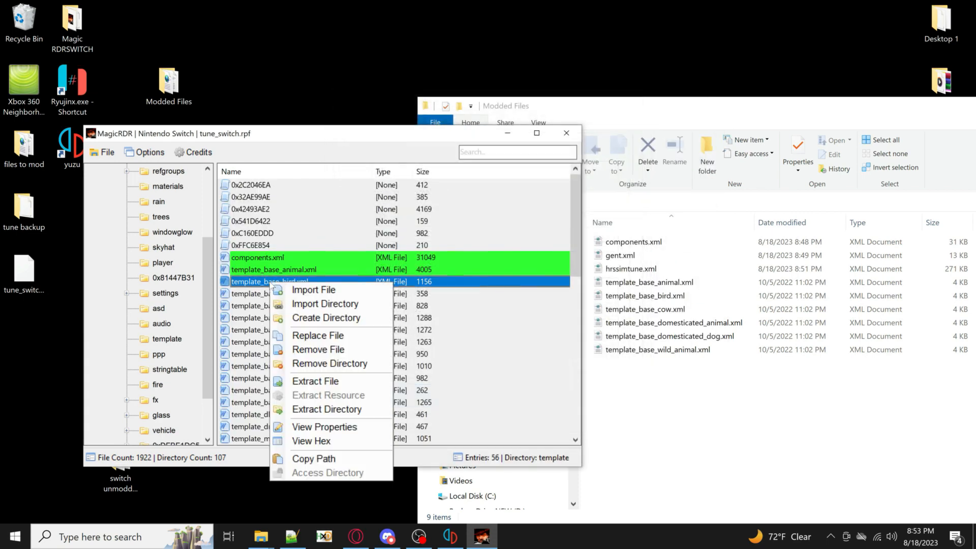
left_click(316, 335)
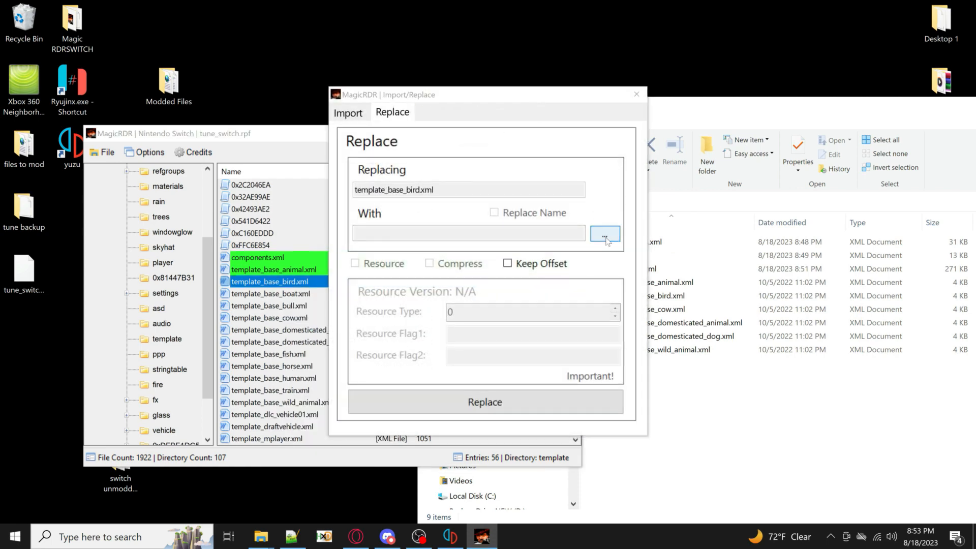
left_click(605, 234)
left_click(481, 248)
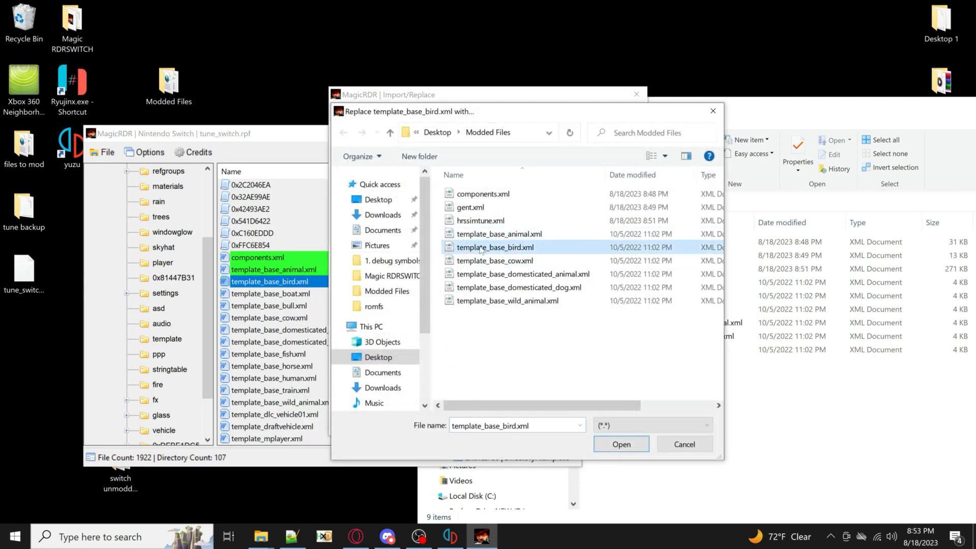
double_click(480, 249)
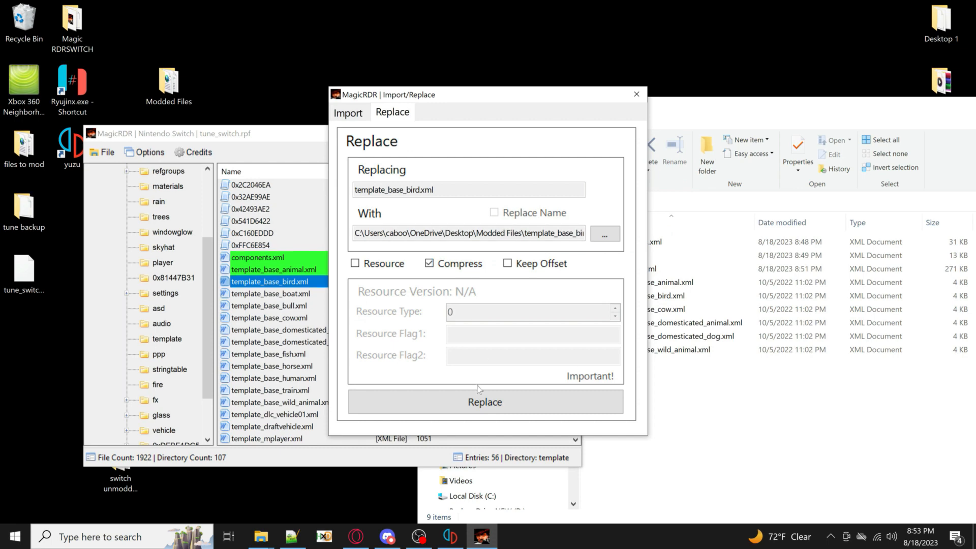
left_click(479, 394)
Step: Replace template_base_cow.xml in the archive's template folder with its copy from Modded Files, with Compress enabled
right_click(292, 322)
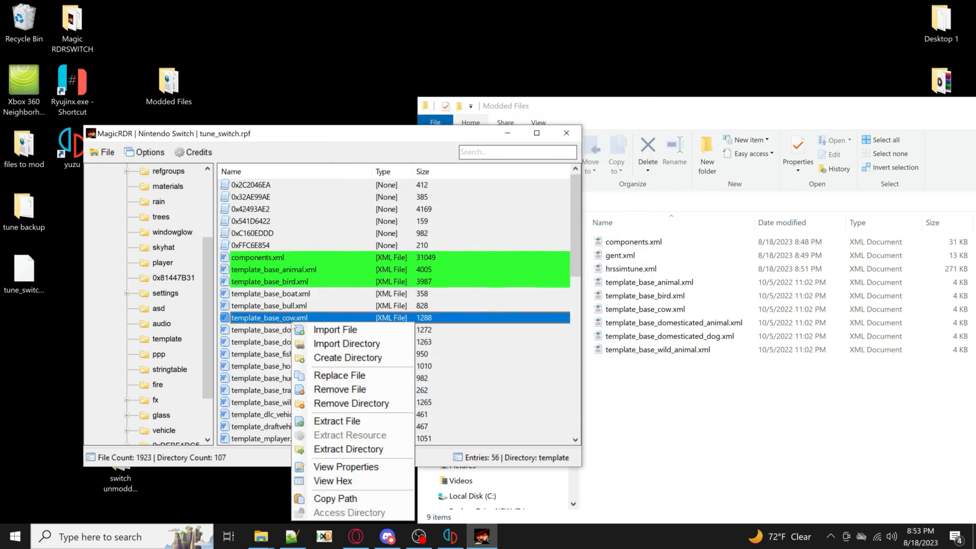
left_click(315, 376)
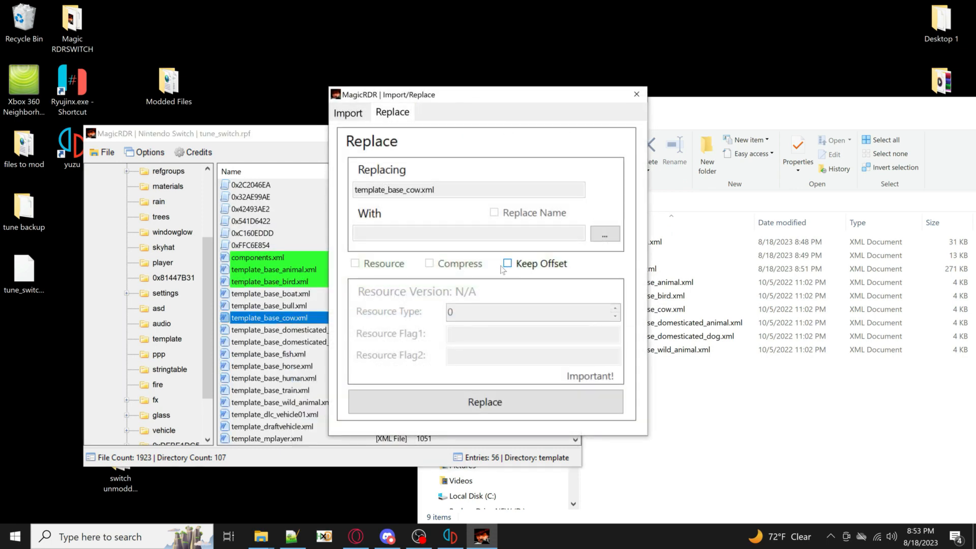
left_click(592, 234)
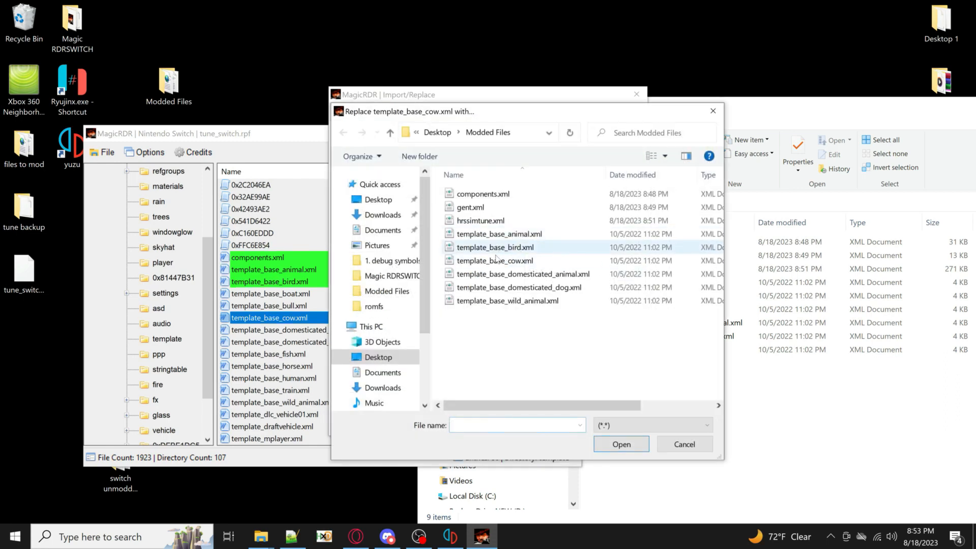
left_click(496, 261)
double_click(496, 262)
left_click(456, 261)
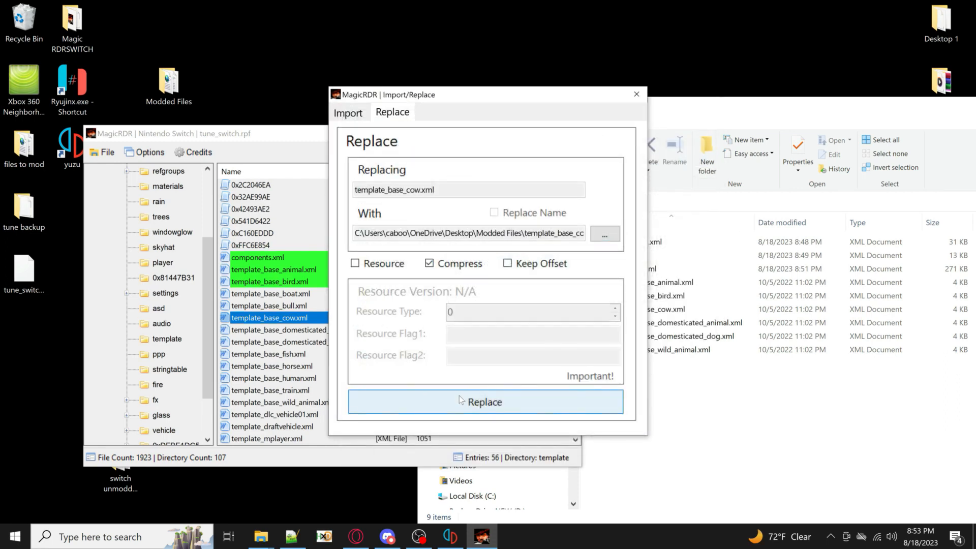
left_click(457, 393)
Step: Replace template_base_domesticated_animal.xml in the archive with its copy from Modded Files, with Compress enabled
right_click(315, 331)
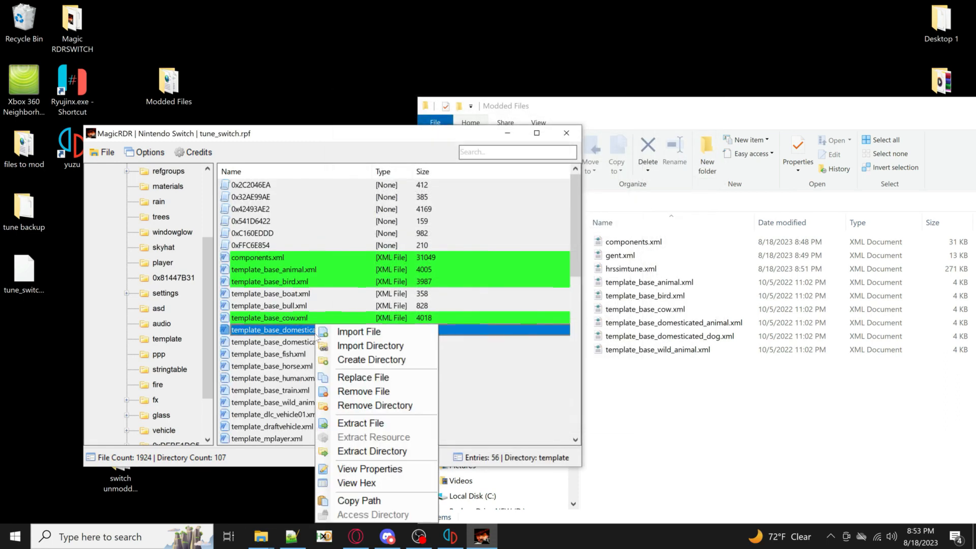
left_click(358, 377)
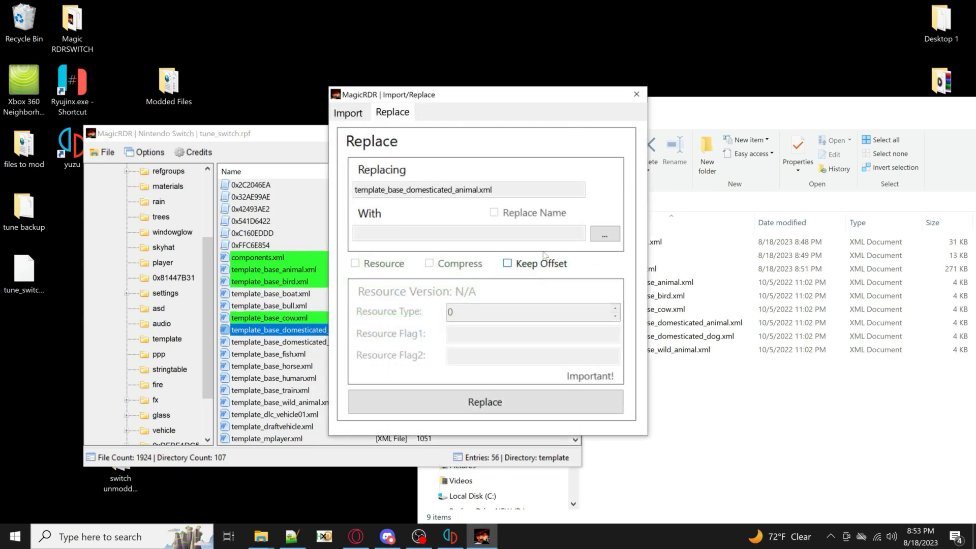
left_click(603, 233)
double_click(505, 274)
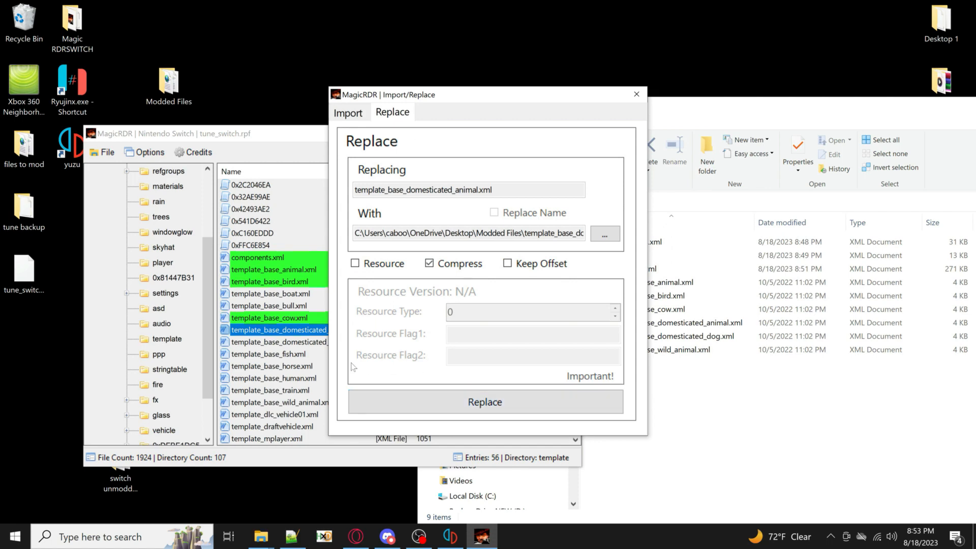
left_click(428, 396)
Step: Replace template_base_domesticated_dog.xml in the archive's template folder with its copy from Modded Files
right_click(331, 344)
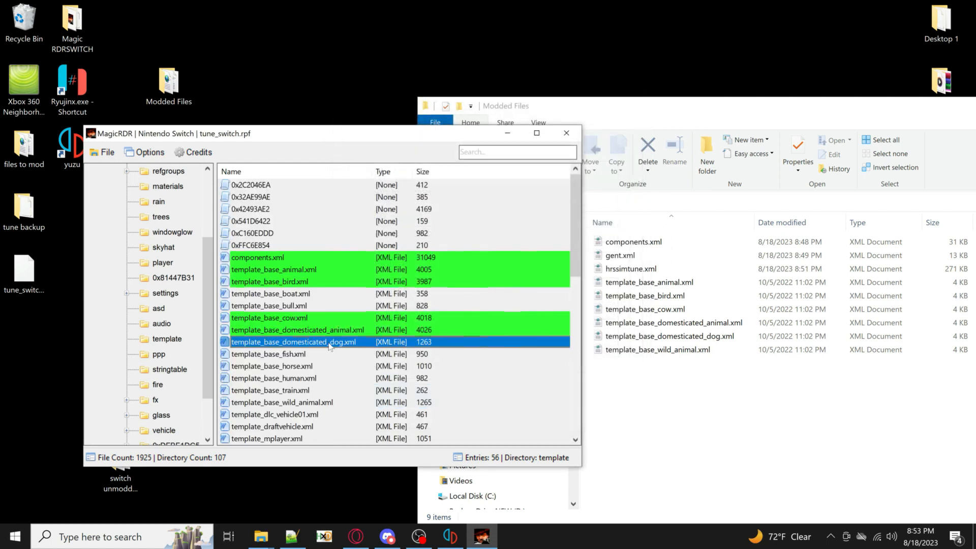
left_click(369, 384)
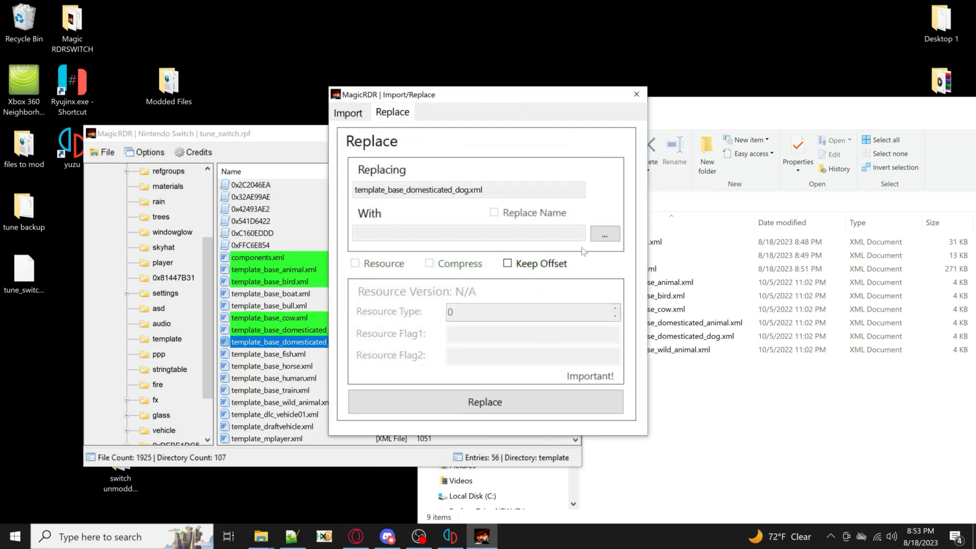
left_click(603, 231)
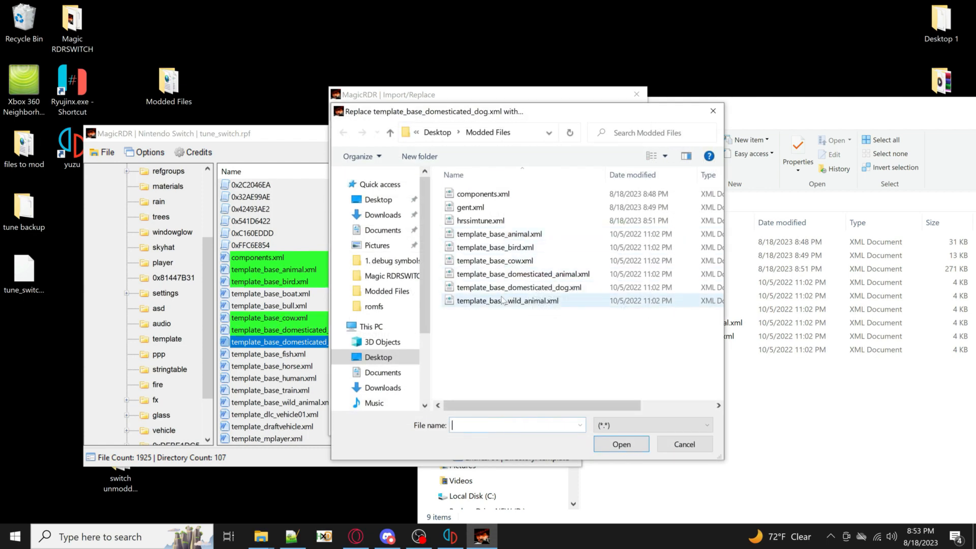
double_click(489, 288)
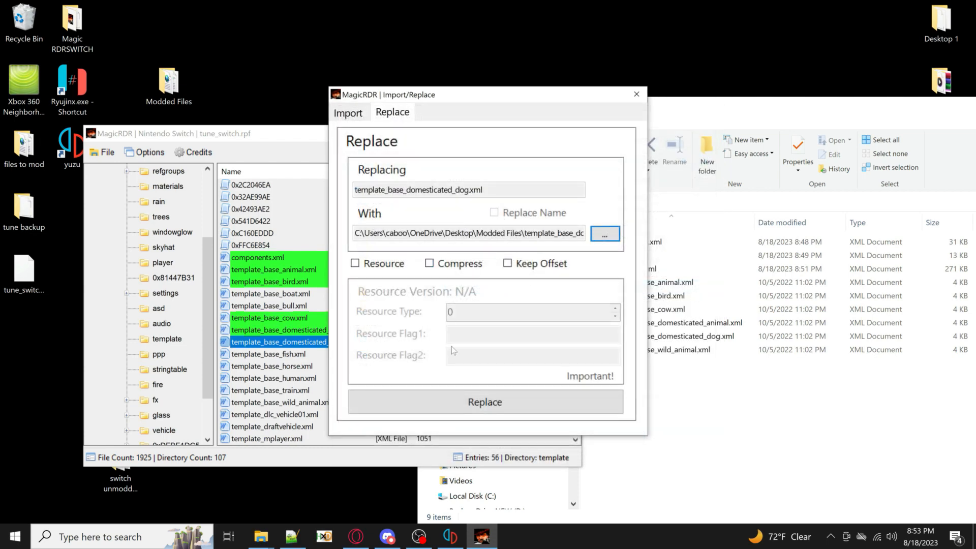
left_click(465, 400)
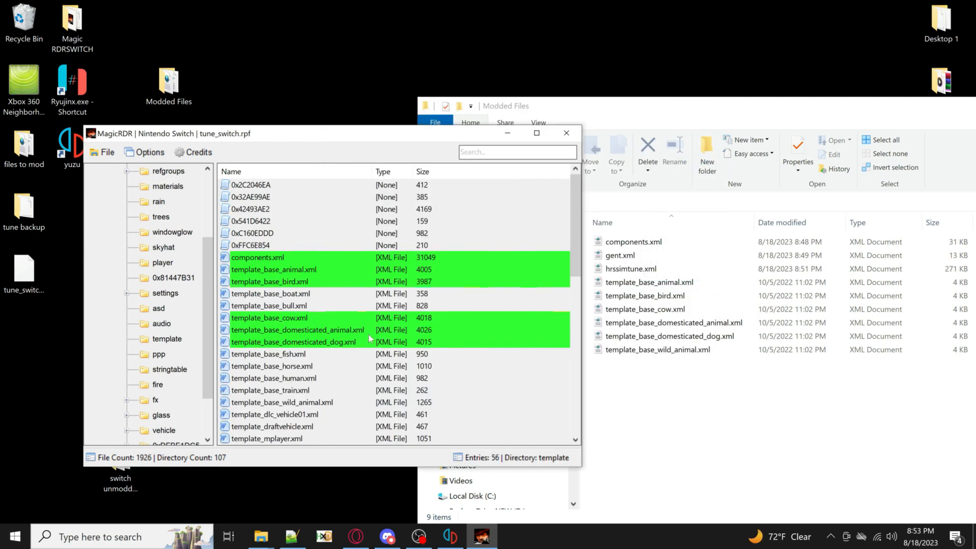
Step: Replace template_base_wild_animal.xml in the archive with its copy from Modded Files, with Compress enabled
left_click(300, 402)
right_click(300, 403)
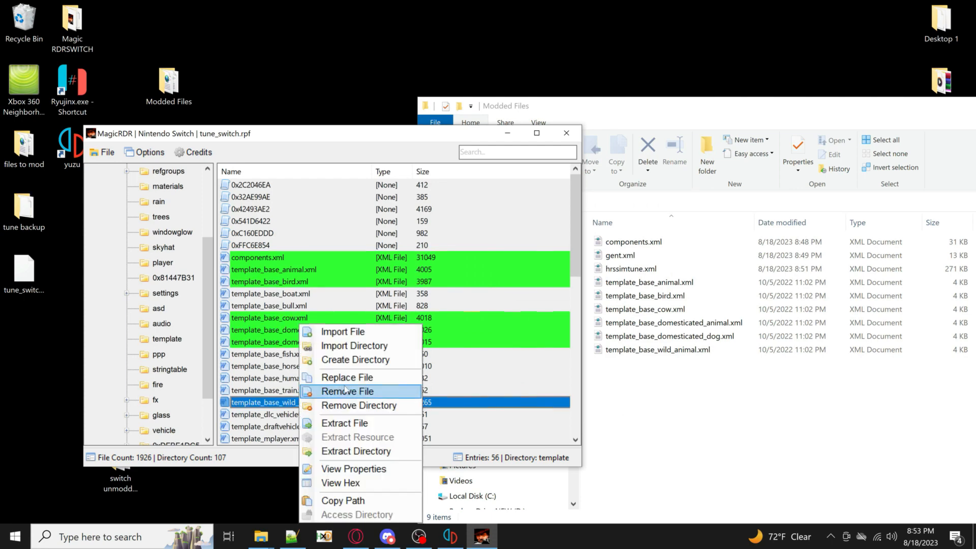
left_click(348, 377)
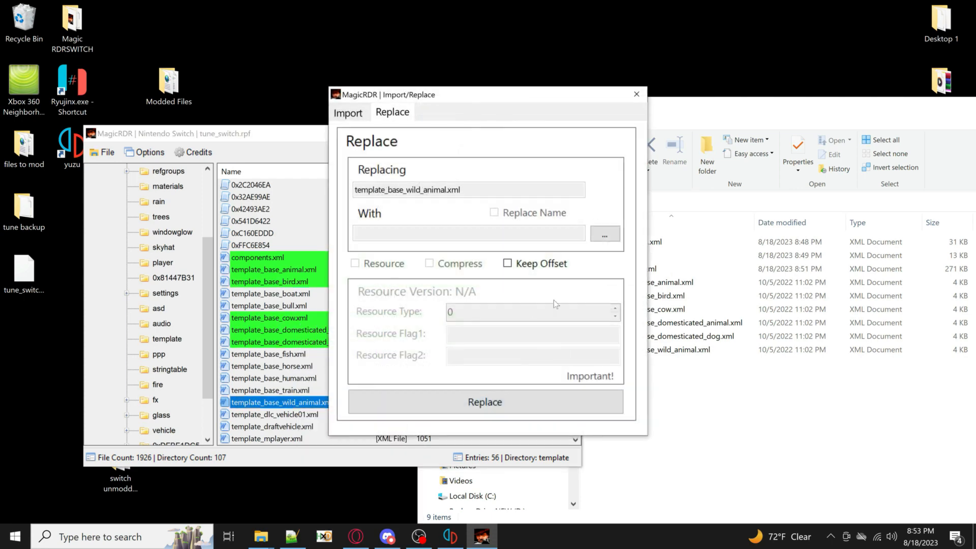
left_click(609, 238)
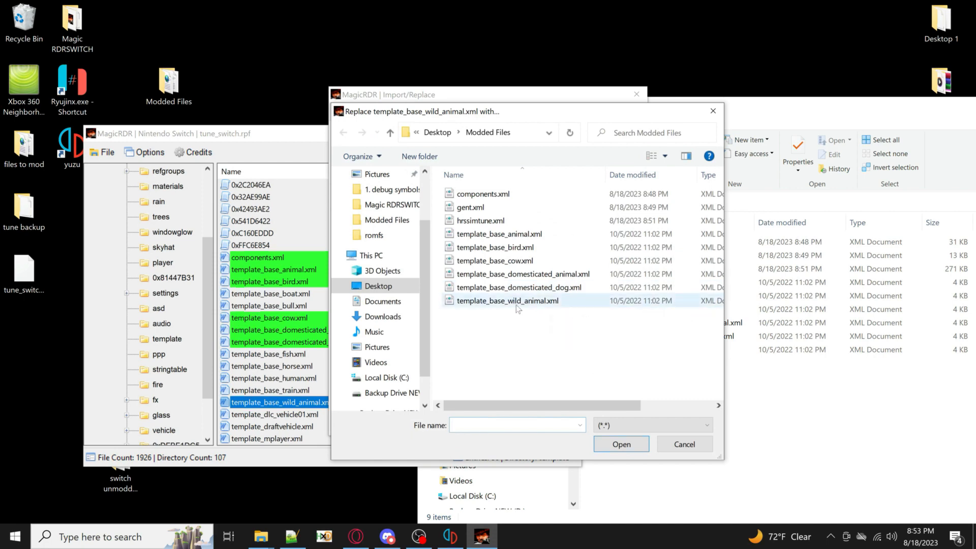
double_click(516, 305)
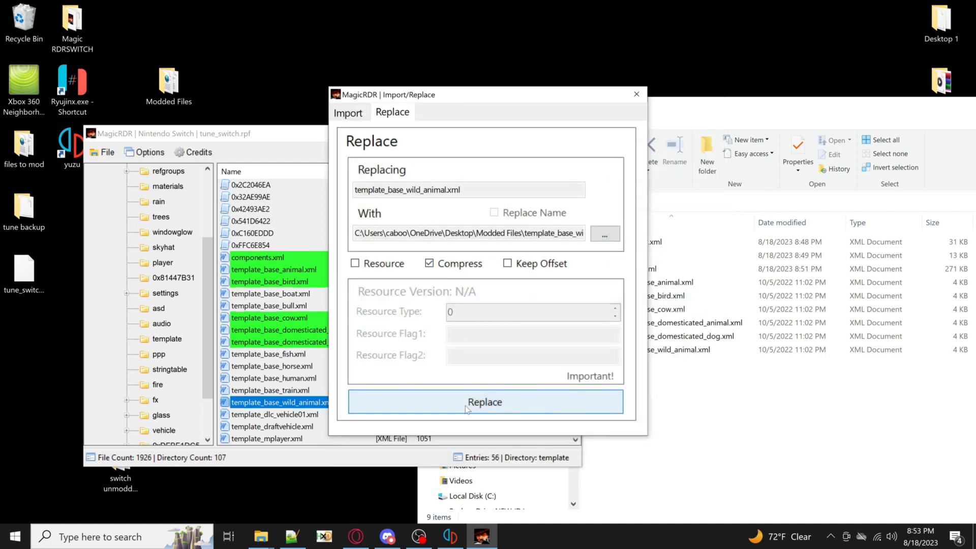
left_click(467, 406)
mouse_move(656, 380)
left_mouse_down()
mouse_move(639, 282)
mouse_move(639, 388)
left_mouse_up()
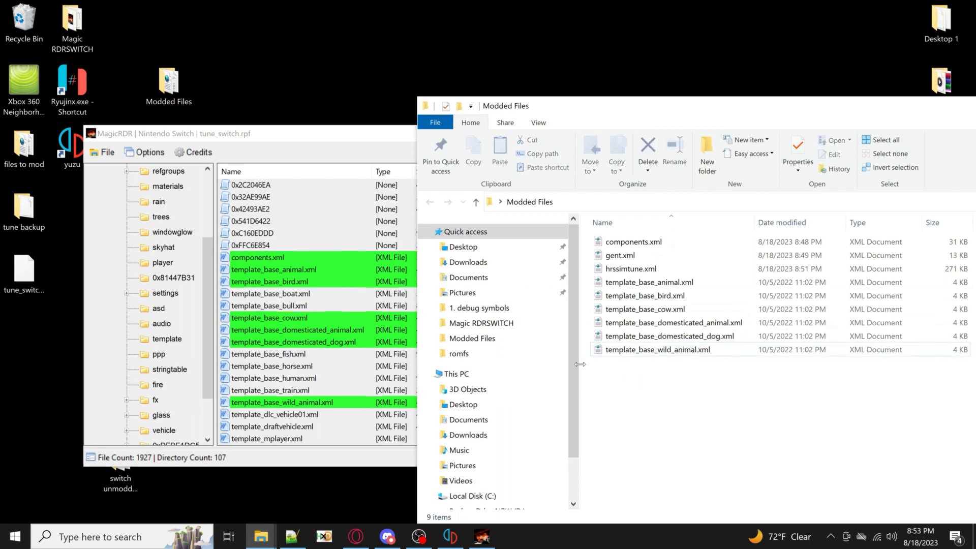
Step: Replace gent.xml in the archive's asd folder with the gent.xml from Modded Files
left_click(159, 309)
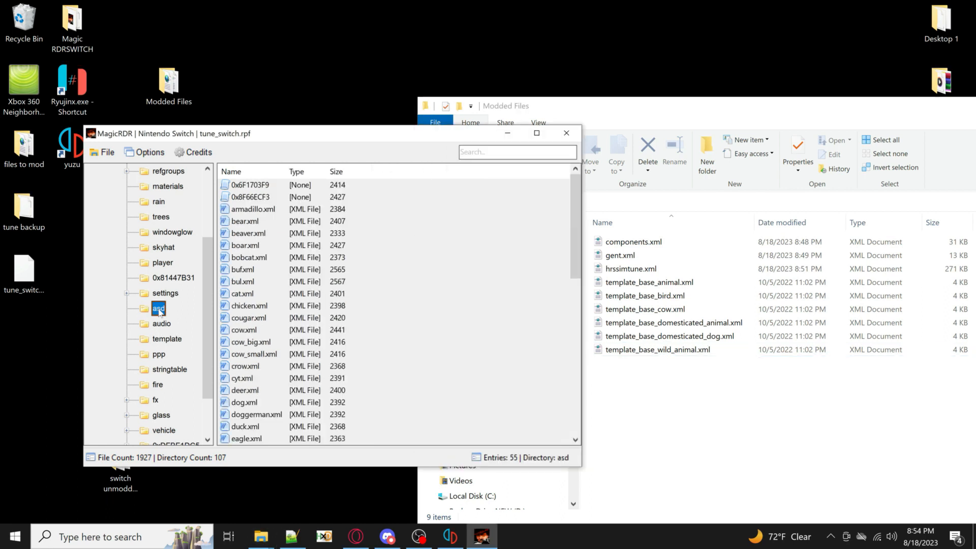
scroll(253, 376, "down", 4)
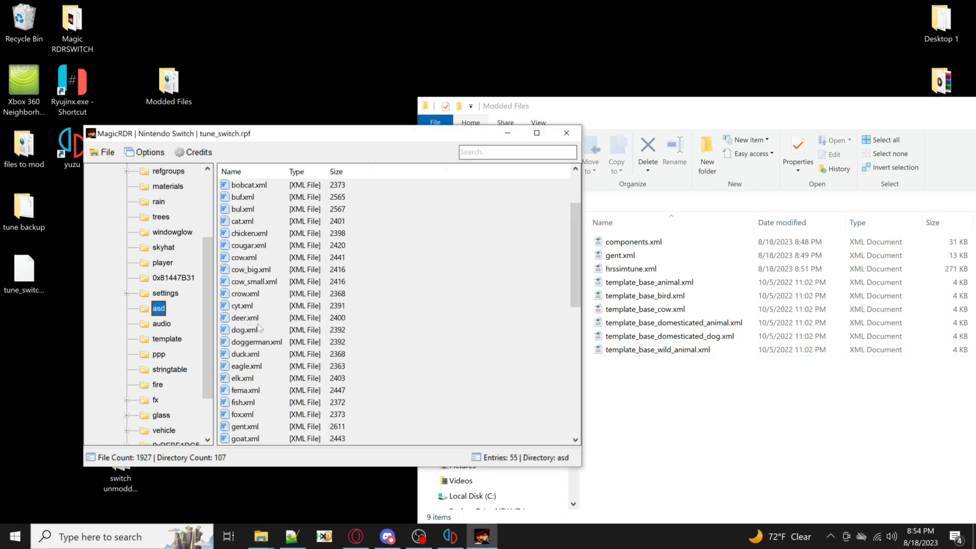
left_click(246, 355)
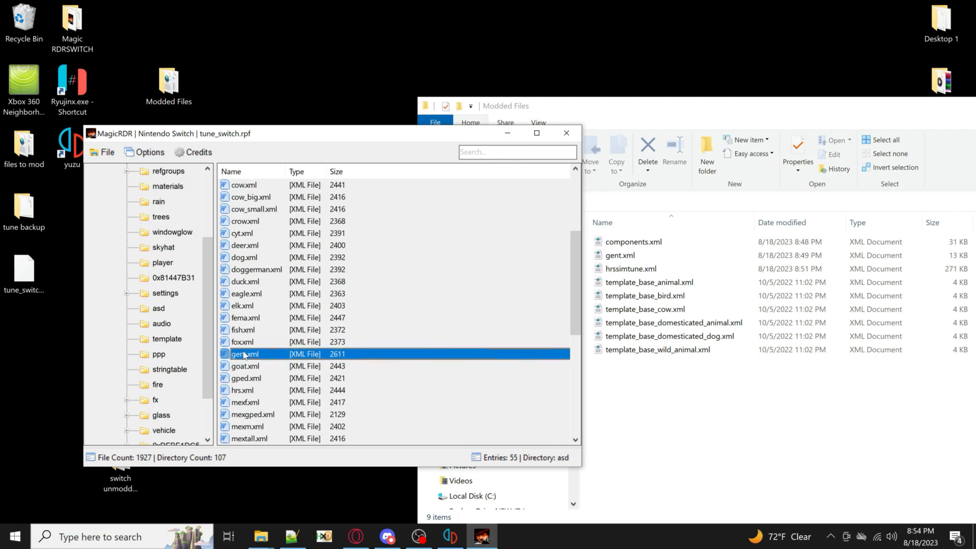
right_click(246, 355)
left_click(296, 377)
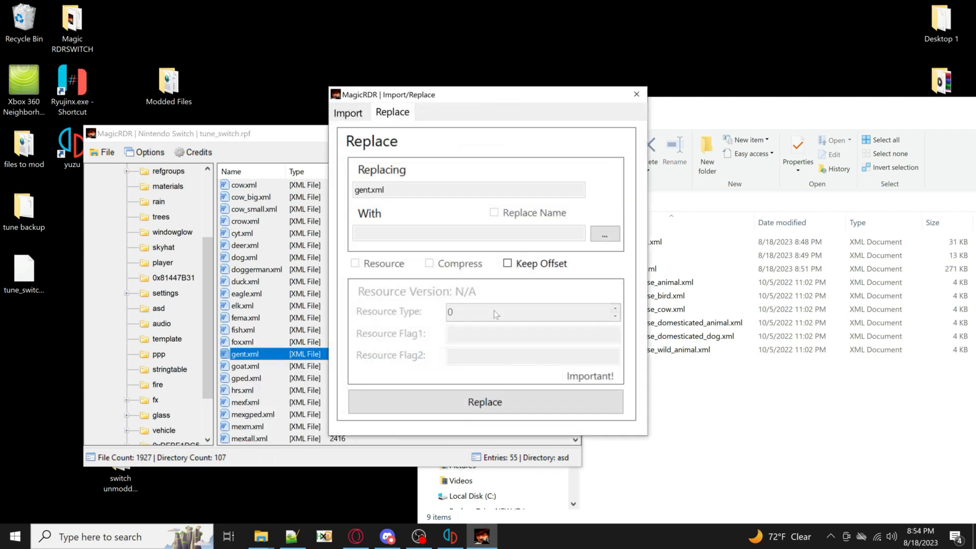
left_click(606, 234)
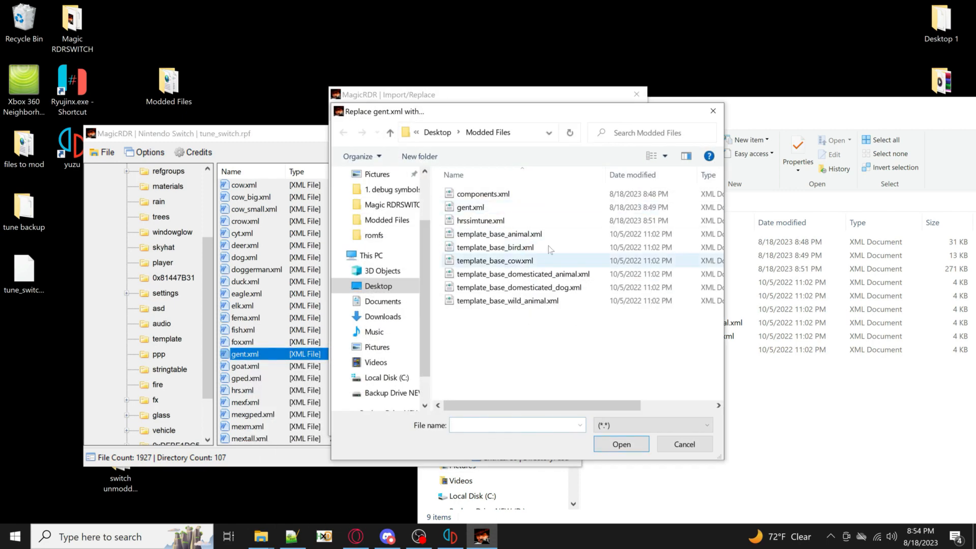
double_click(470, 207)
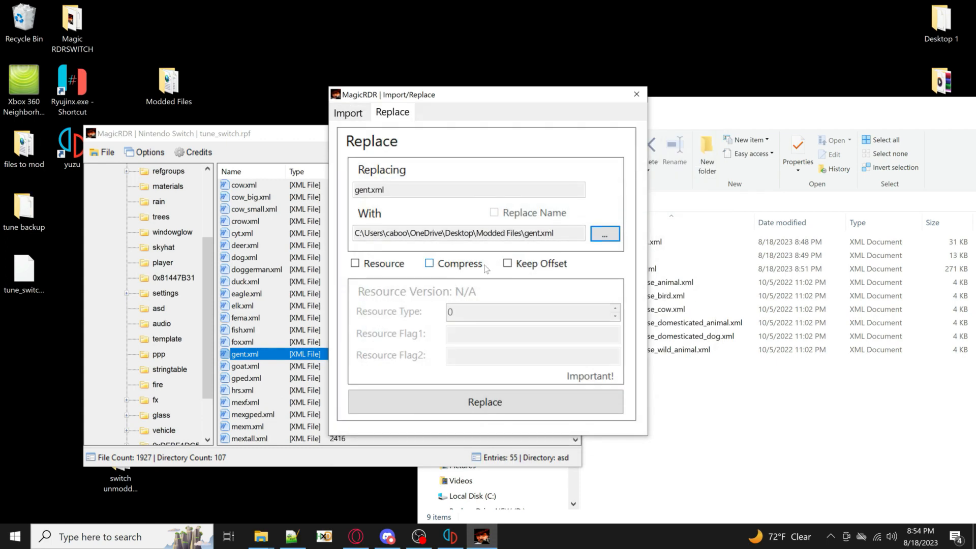
left_click(466, 402)
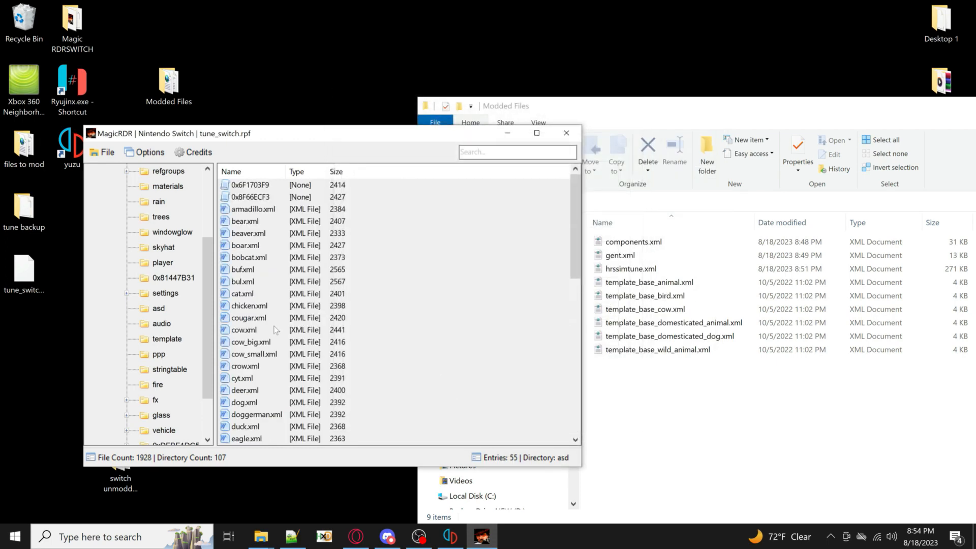
scroll(300, 262, "down", 7)
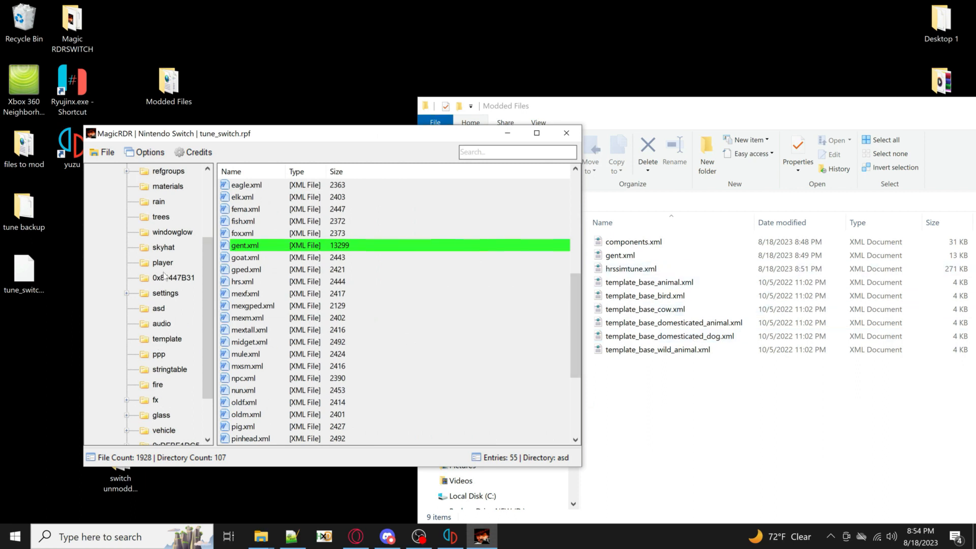
Step: Replace hrssimtune.xml in the archive's player folder with the hrssimtune.xml from Modded Files
left_click(162, 263)
left_click(256, 186)
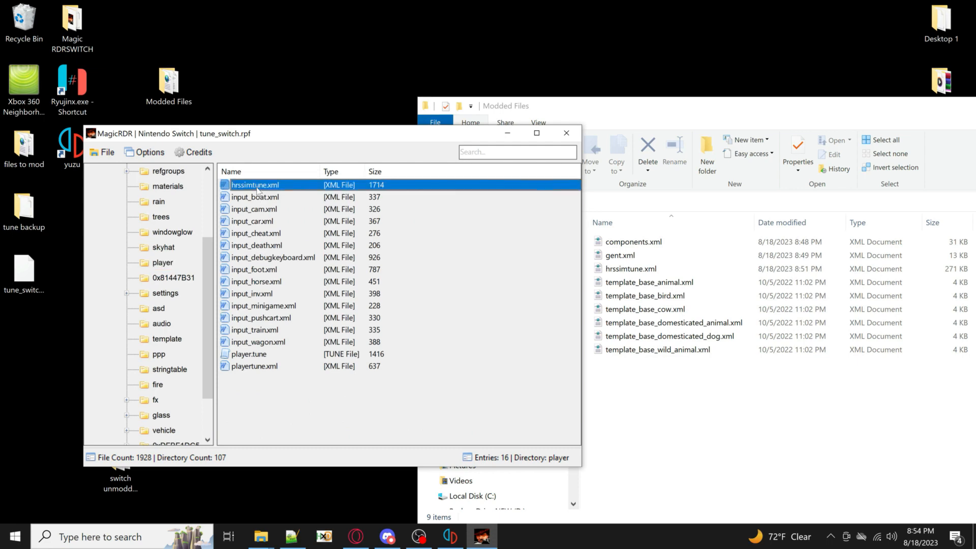
right_click(257, 187)
right_click(264, 184)
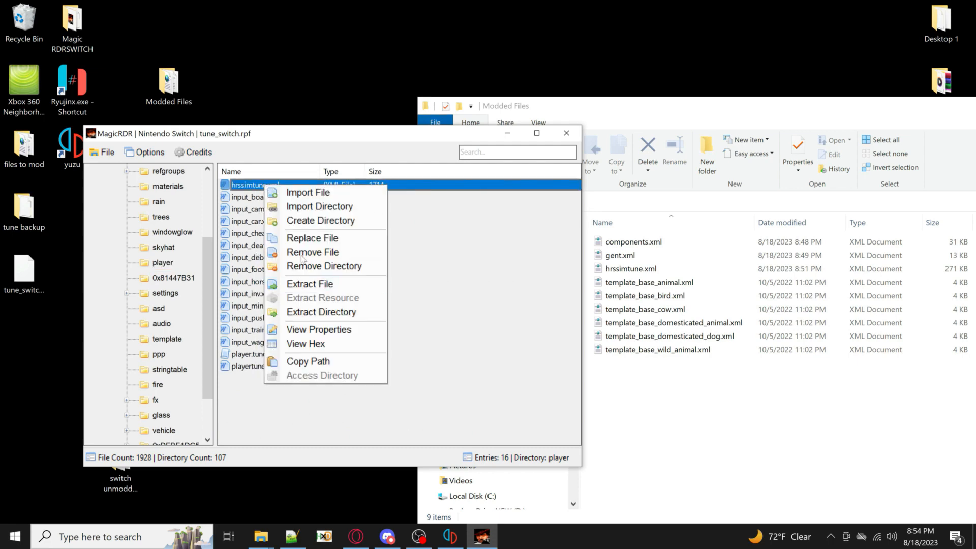
left_click(311, 239)
left_click(614, 233)
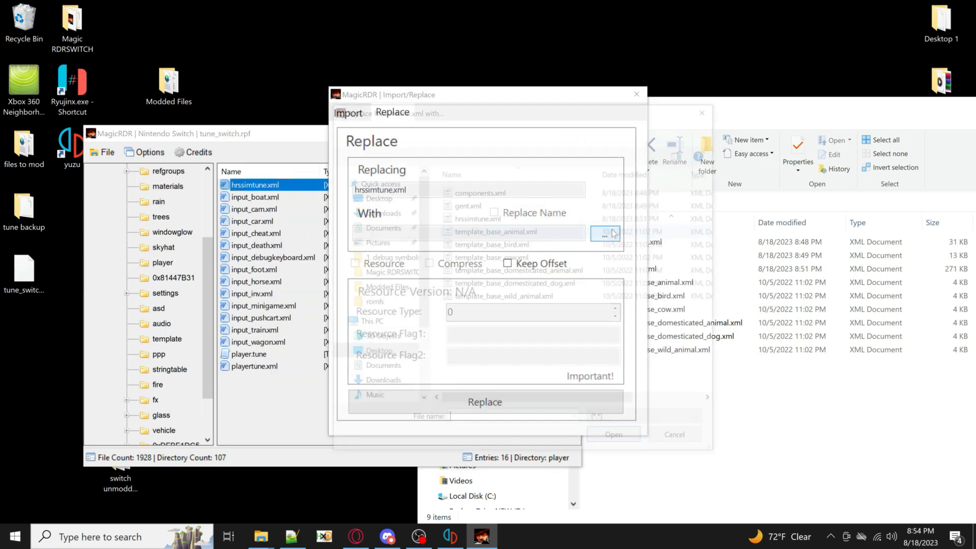
double_click(485, 224)
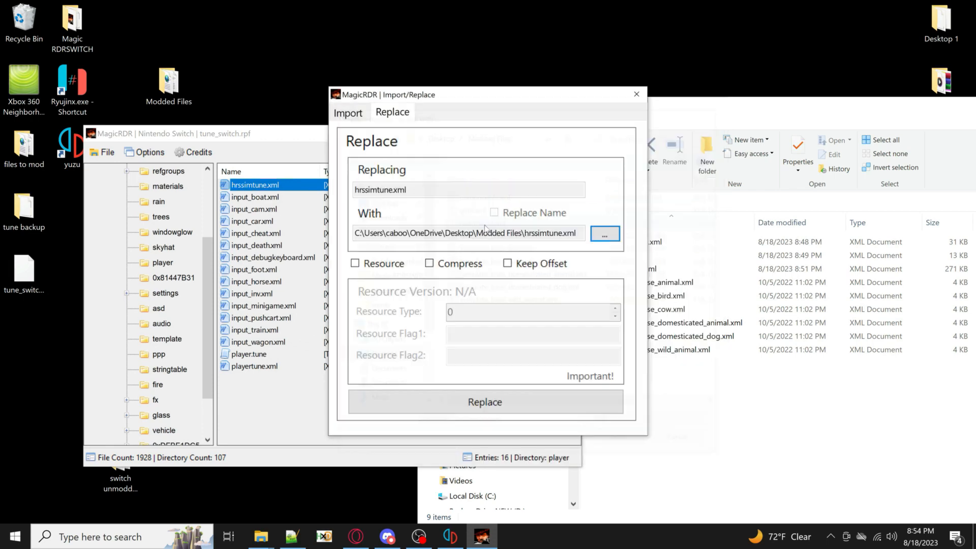
left_click(486, 402)
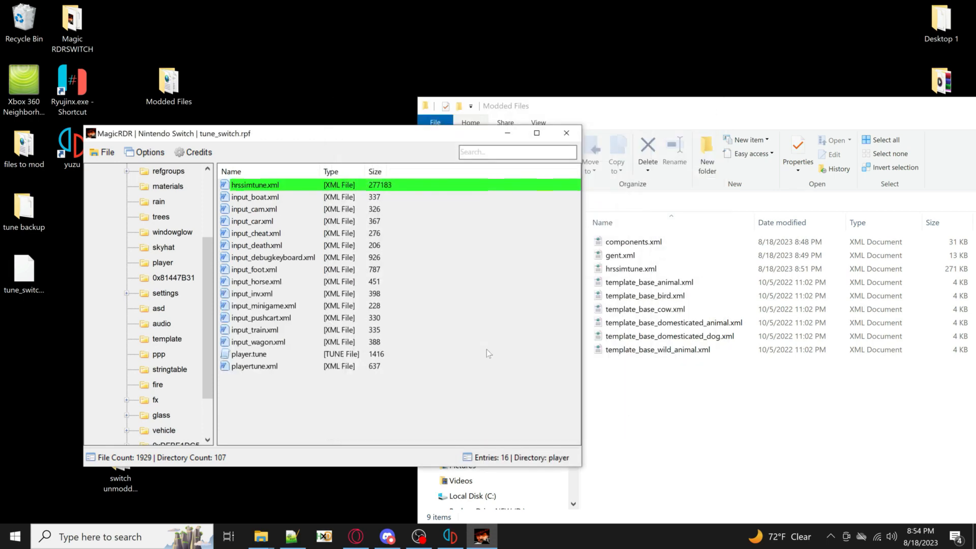
Step: Start saving the modded archive as a new file, with its file entries sorted by offset
left_click(107, 153)
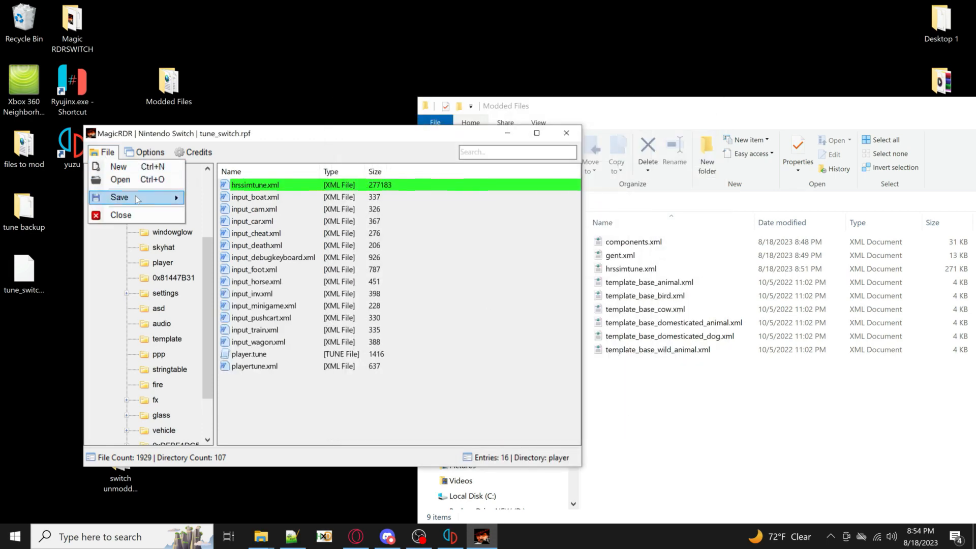
mouse_move(156, 199)
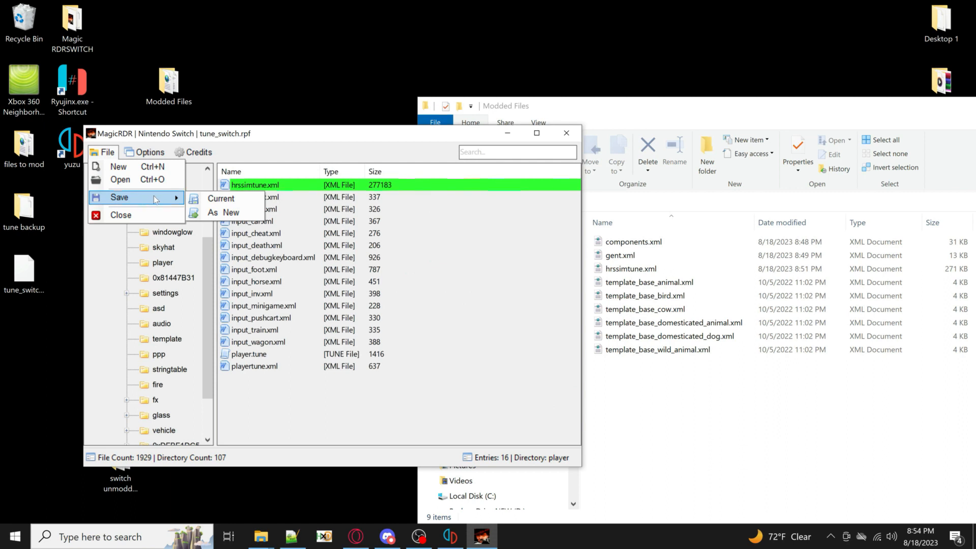
left_click(231, 219)
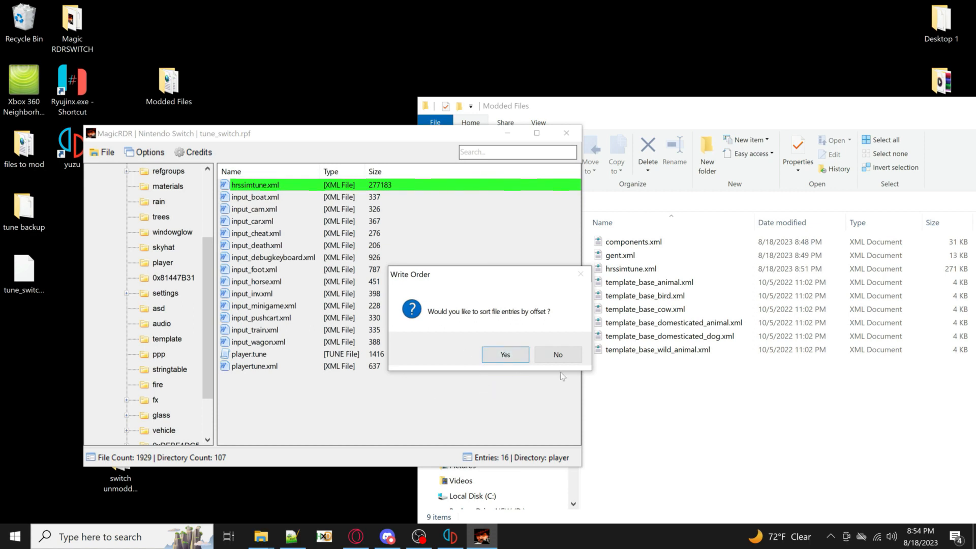
left_click(516, 363)
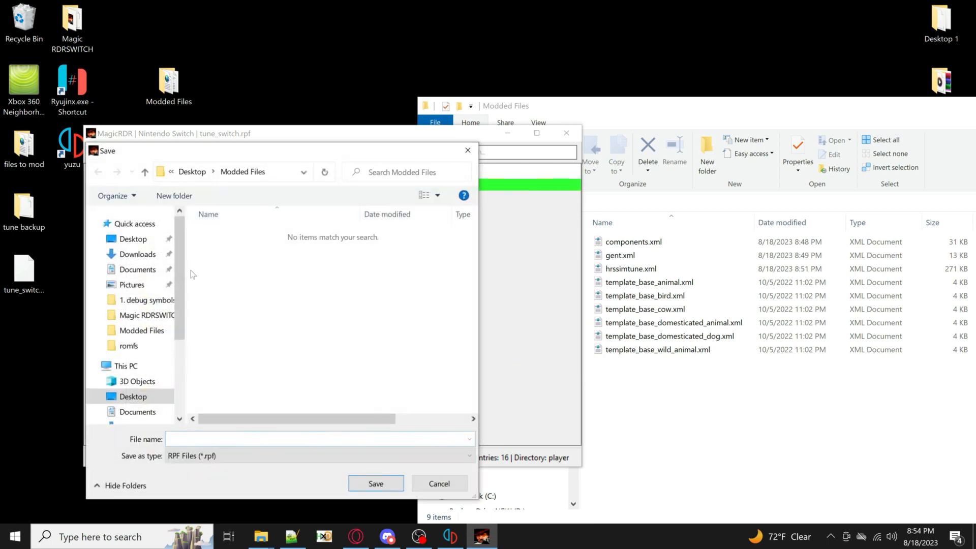
Step: Browse to the Desktop for the save location and set the archive's file name to tune_switch1.rpf
left_click(136, 254)
left_click(133, 239)
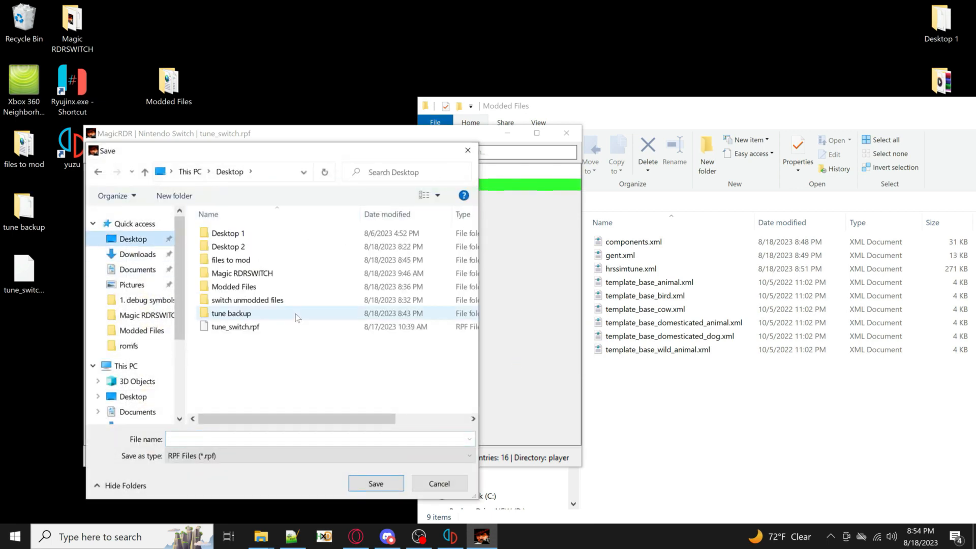
left_click(248, 332)
right_click(244, 331)
left_click(234, 333)
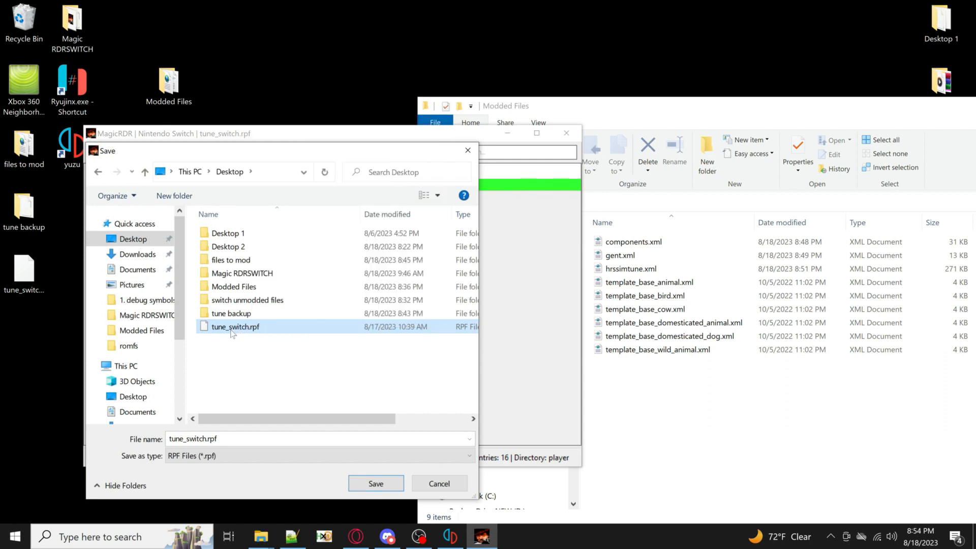
left_click(208, 439)
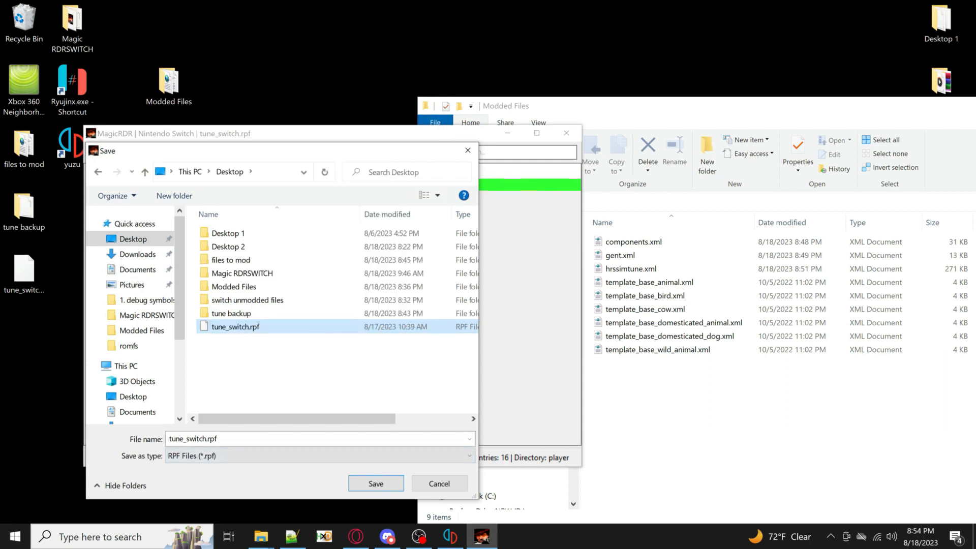
left_click(209, 440)
left_click(207, 439)
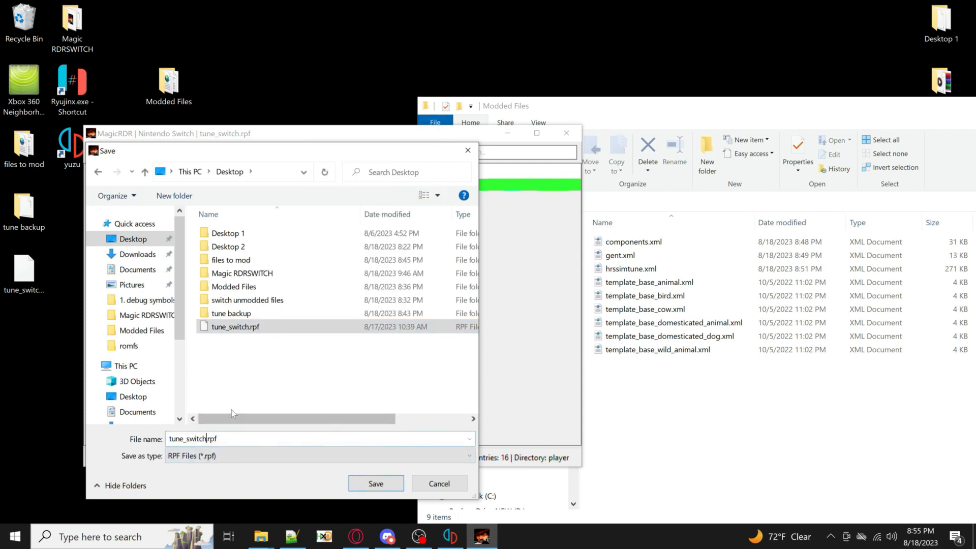
type("1")
Step: Create a folder named Modded rpf on the Desktop and open it as the save location
right_click(228, 388)
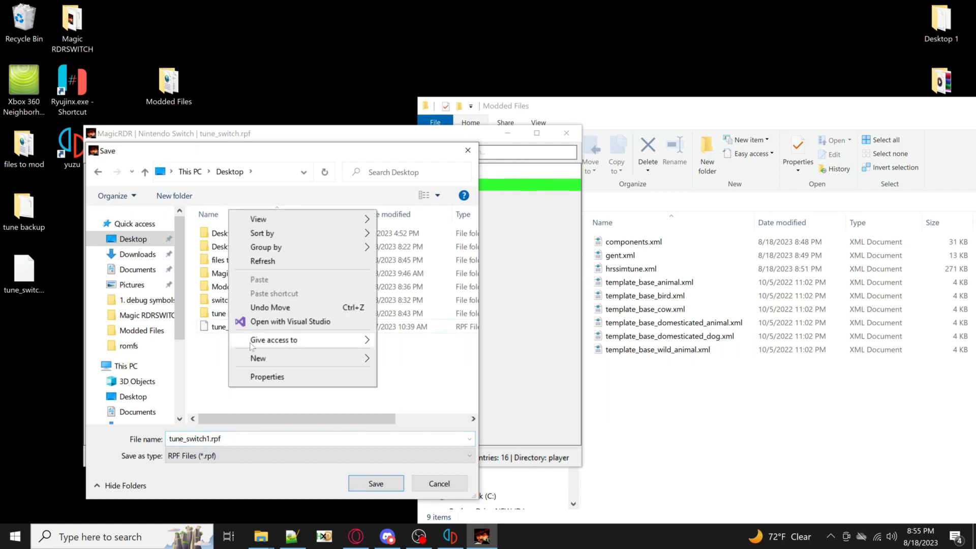
left_click(273, 358)
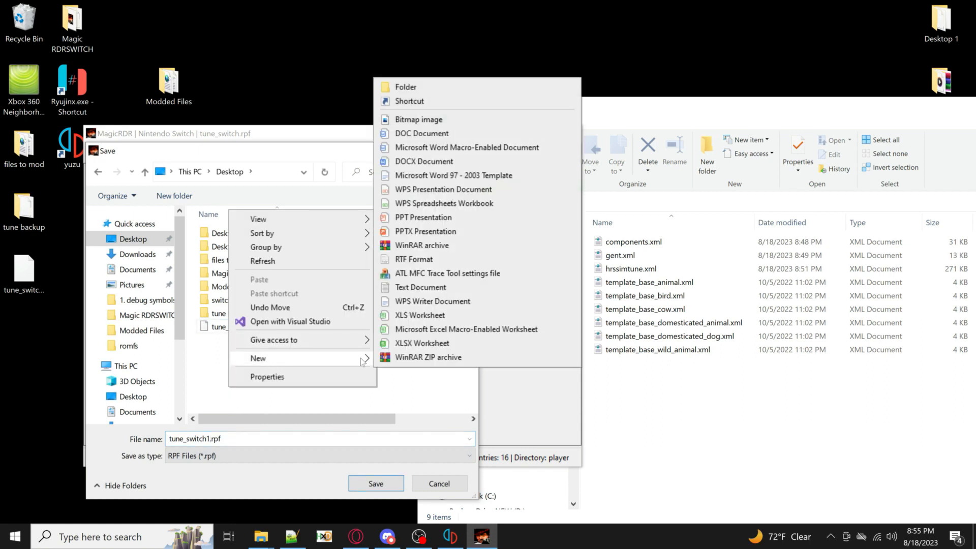
left_click(412, 89)
type("Modded rpf")
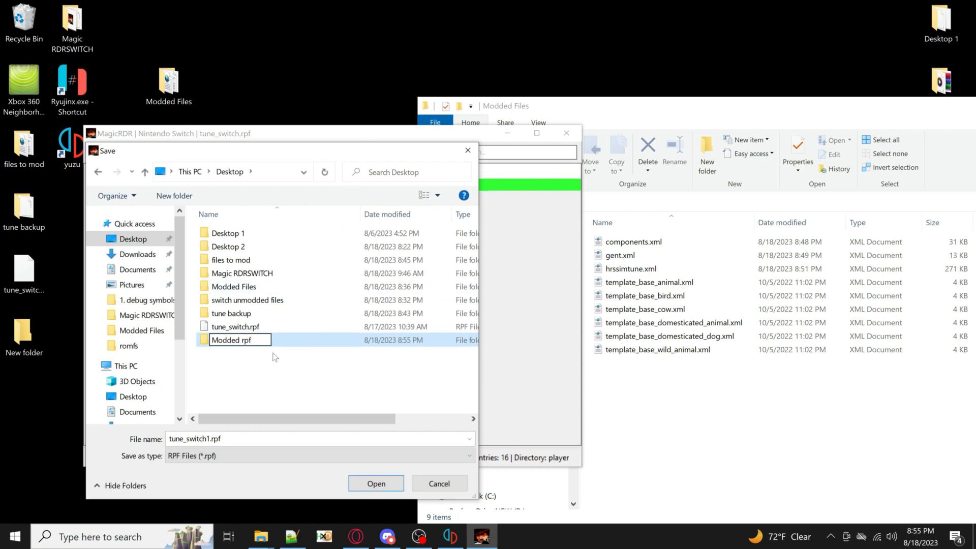
left_click(247, 343)
left_click(376, 483)
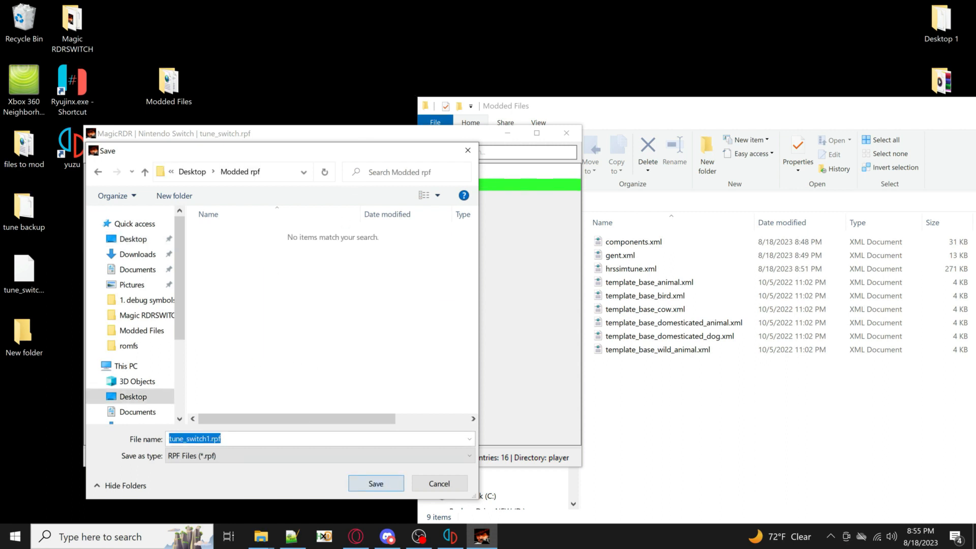
Step: Save the archive as tune_switch1.rpf in the Modded rpf folder
left_click(210, 439)
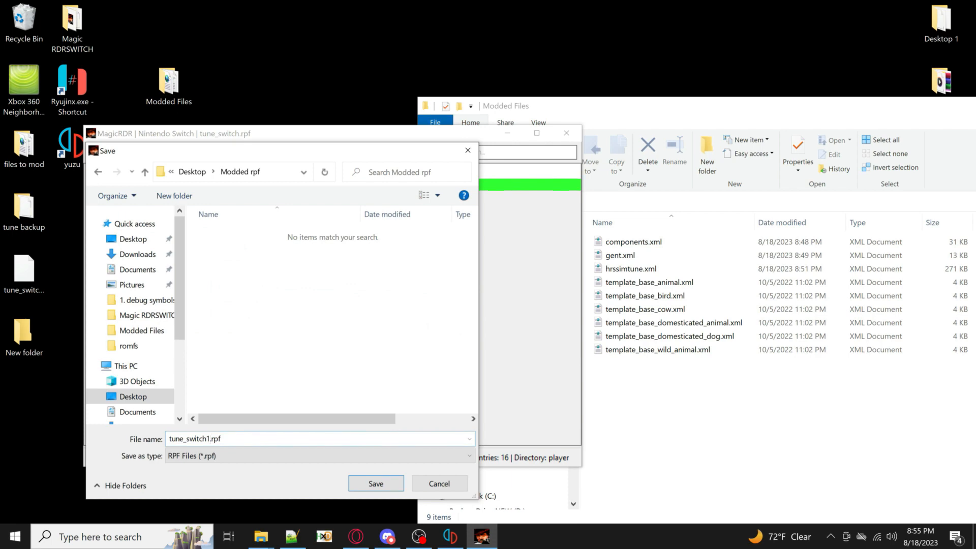
left_click(375, 484)
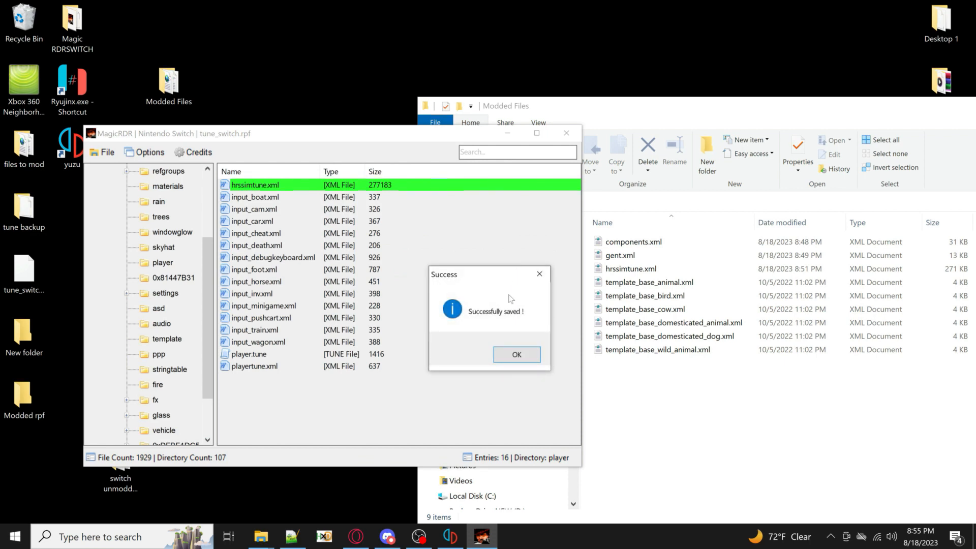
left_click(517, 354)
Step: Close the archive and exit MagicRDR
left_click(104, 152)
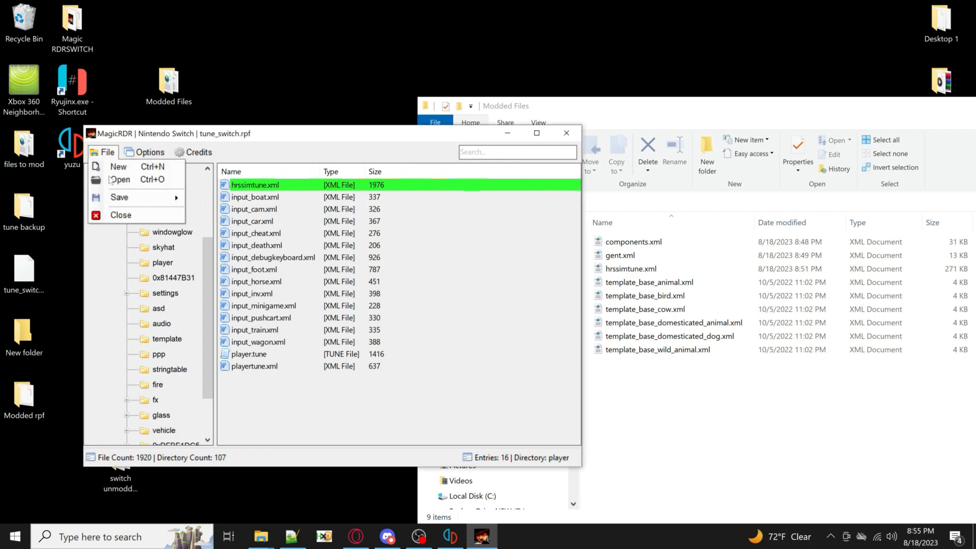
left_click(121, 216)
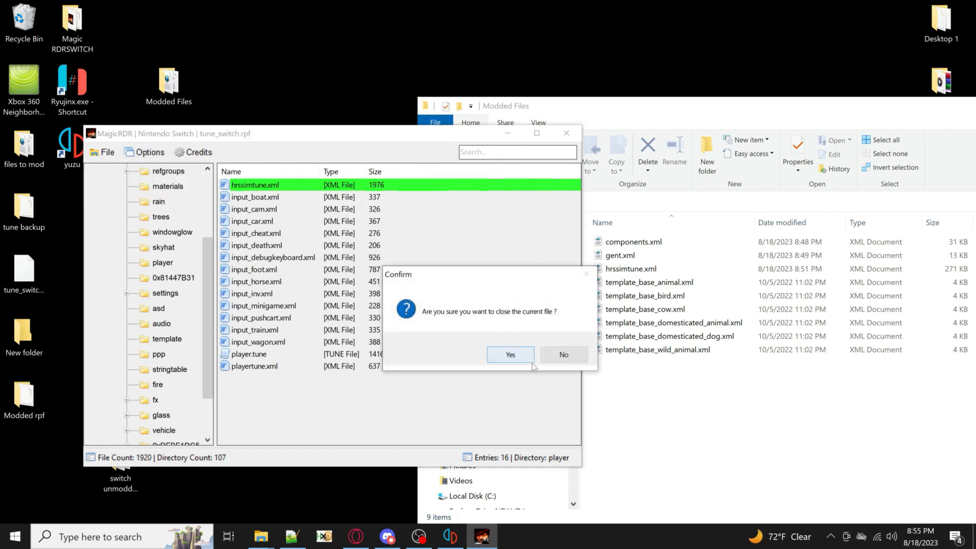
left_click(510, 354)
left_click(566, 132)
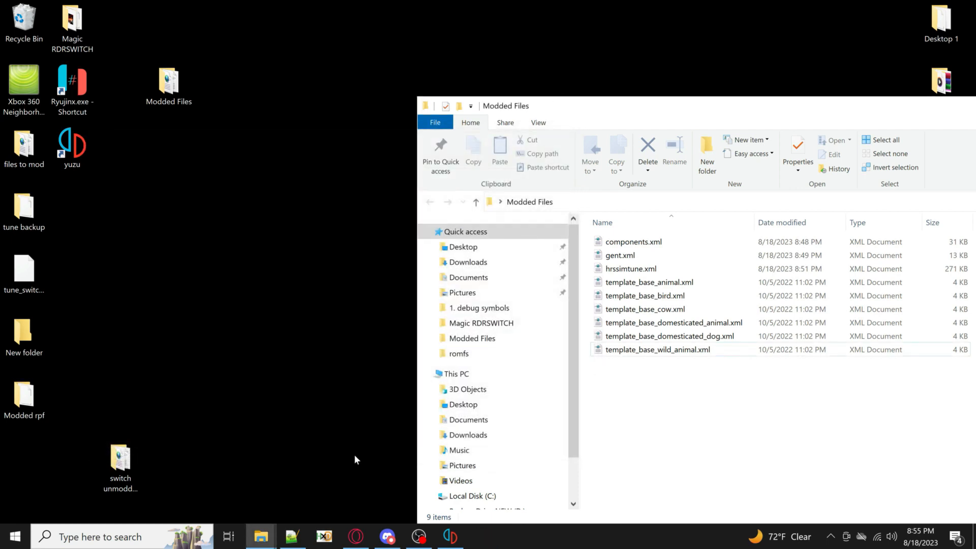
Step: Switch to yuzu and open the mod data location of Red Dead Redemption
left_click(449, 538)
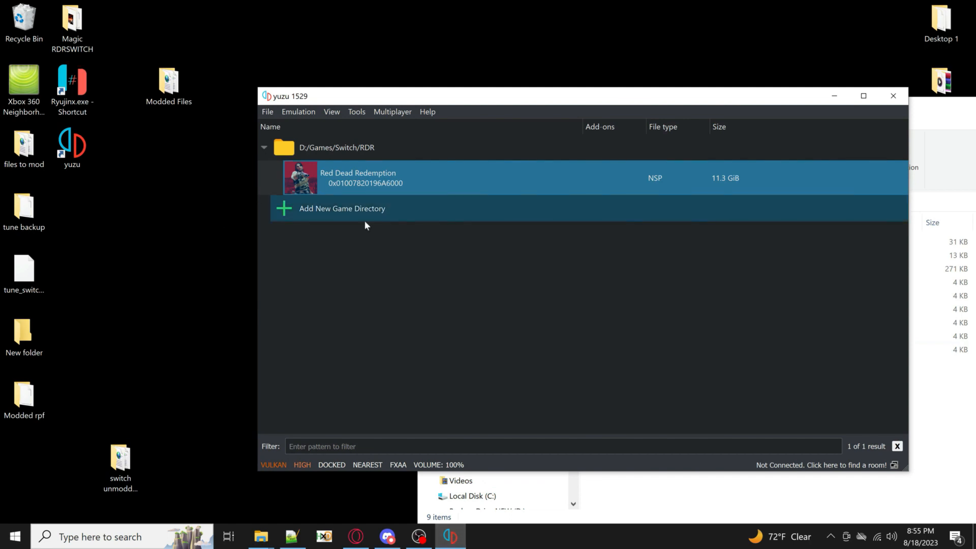
left_click_drag(347, 102, 312, 105)
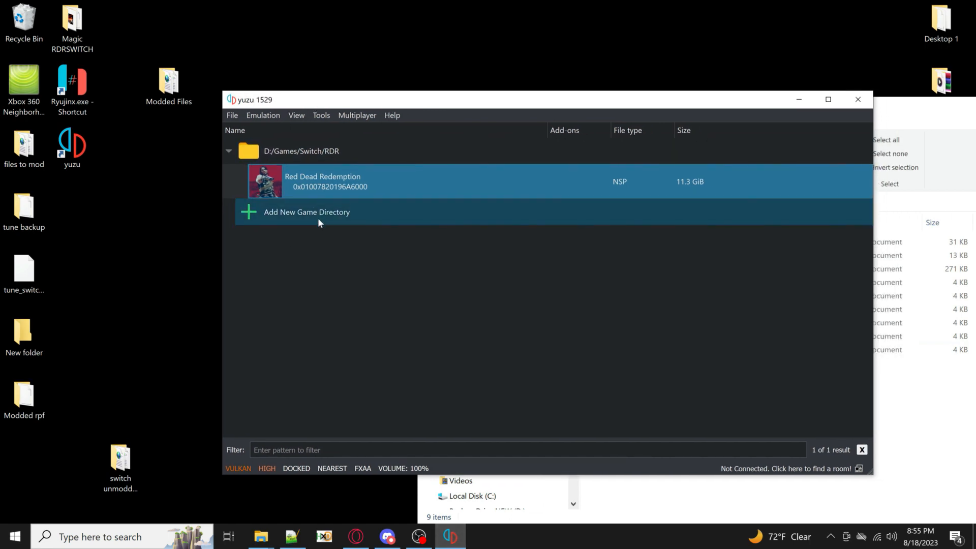
right_click(330, 180)
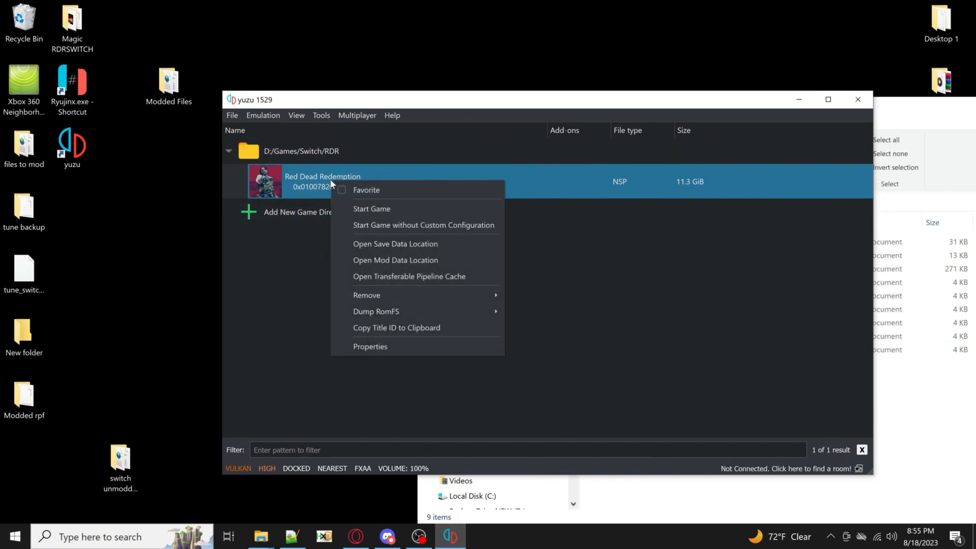
left_click(405, 263)
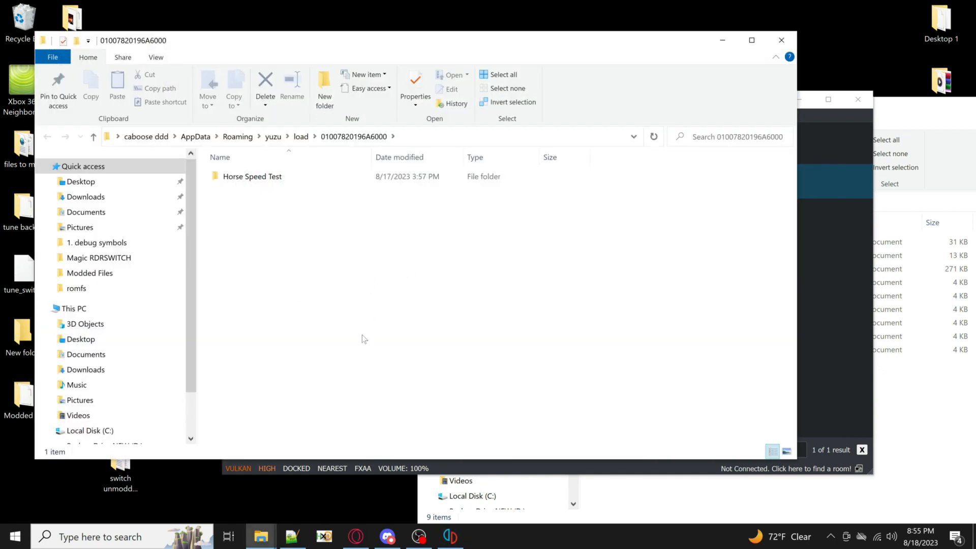
Step: Create a folder named Example RPF Mod in the game's mod data location
right_click(251, 245)
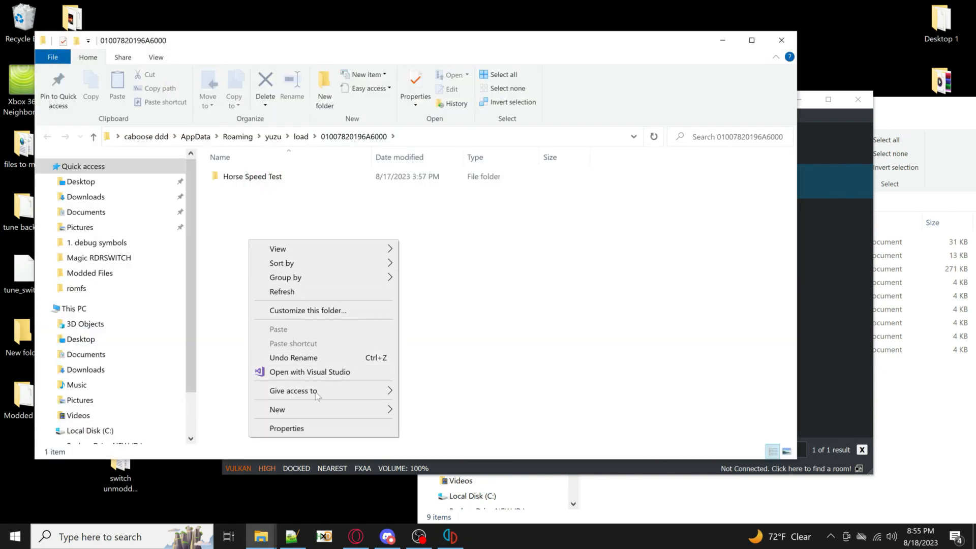
mouse_move(316, 408)
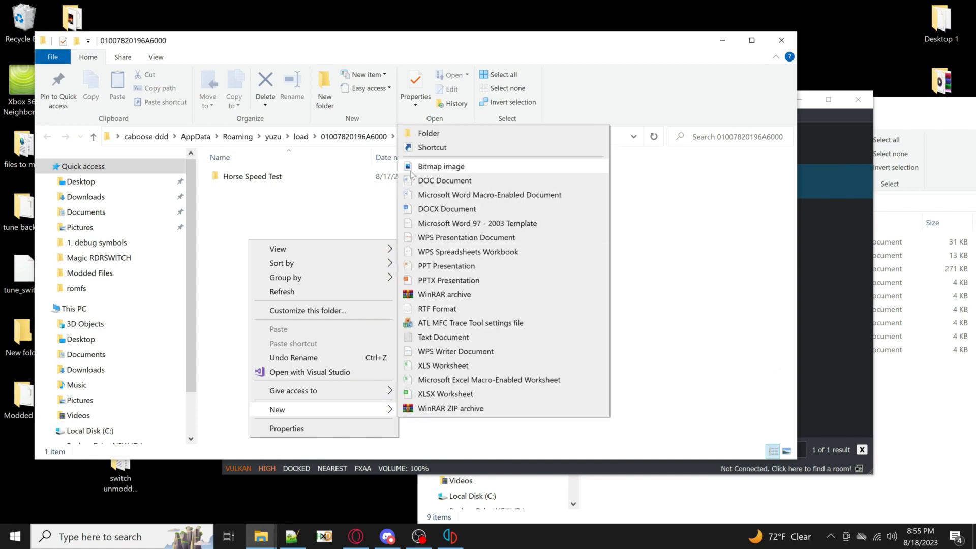
left_click(430, 133)
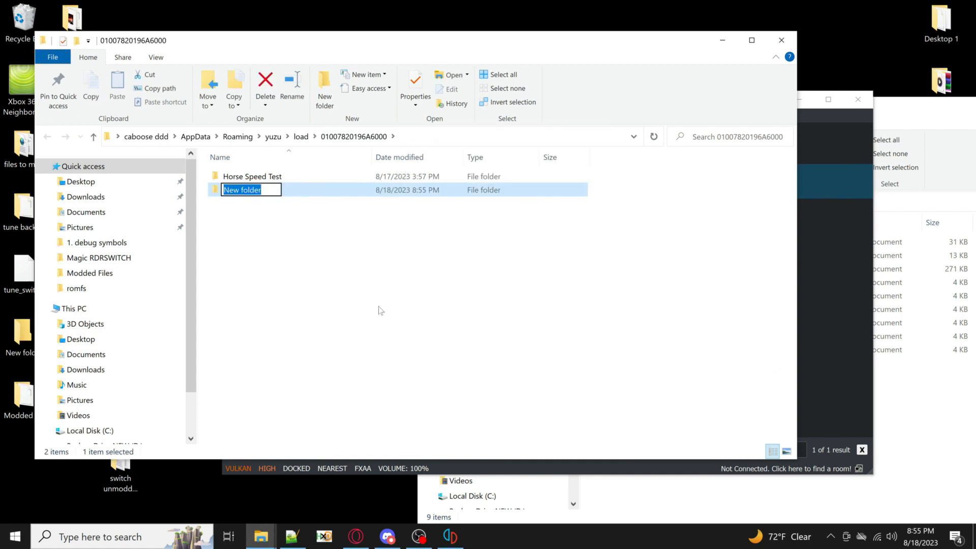
type("Example ")
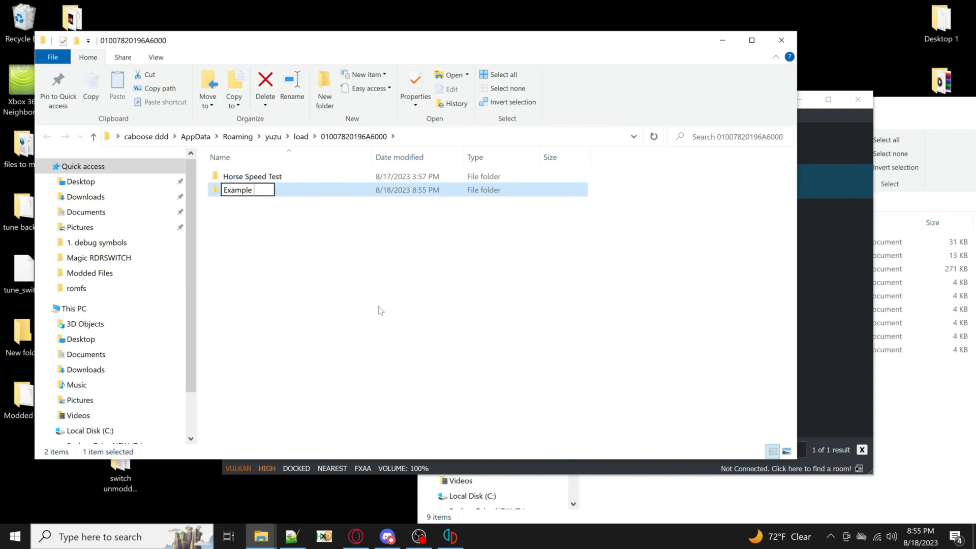
type("RP")
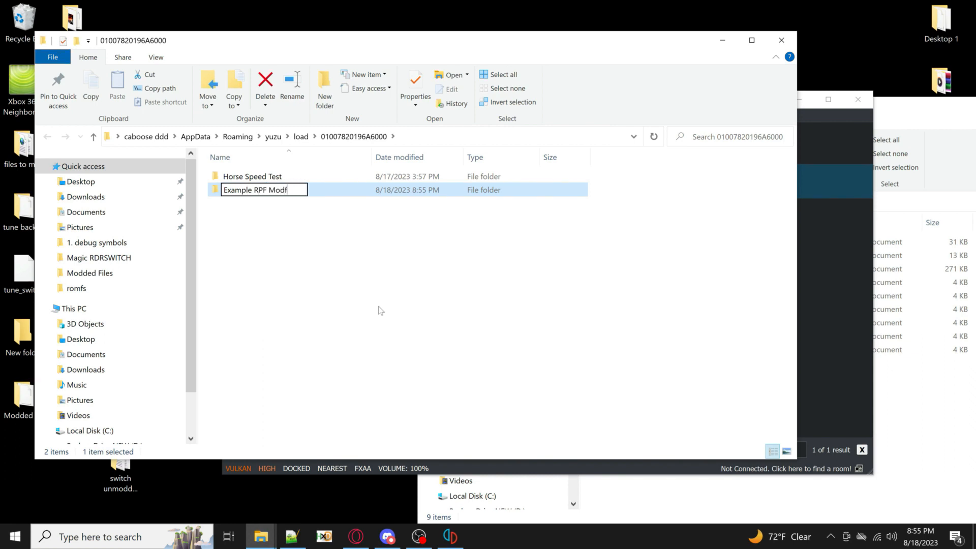
type("F Mod")
left_click(380, 310)
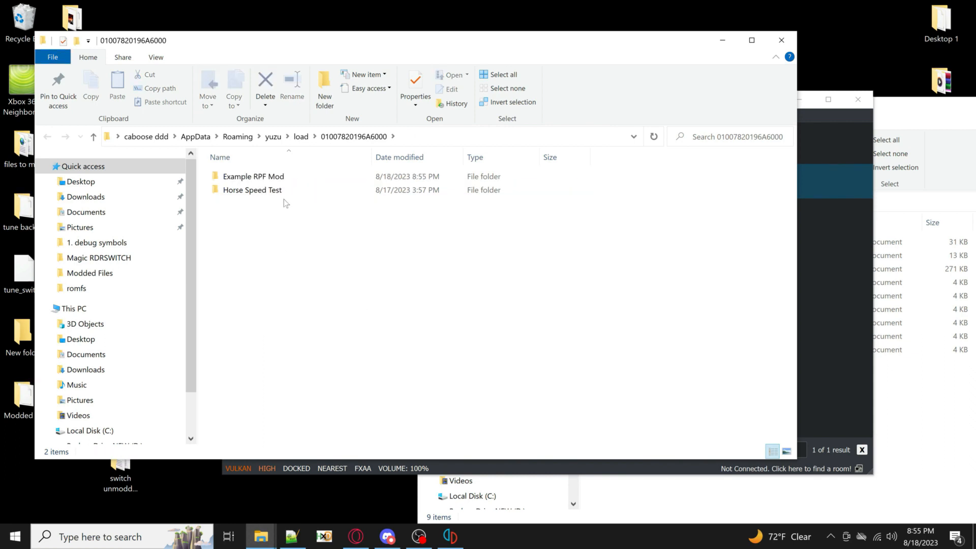
Step: Create a folder named romfs inside Example RPF Mod
double_click(289, 179)
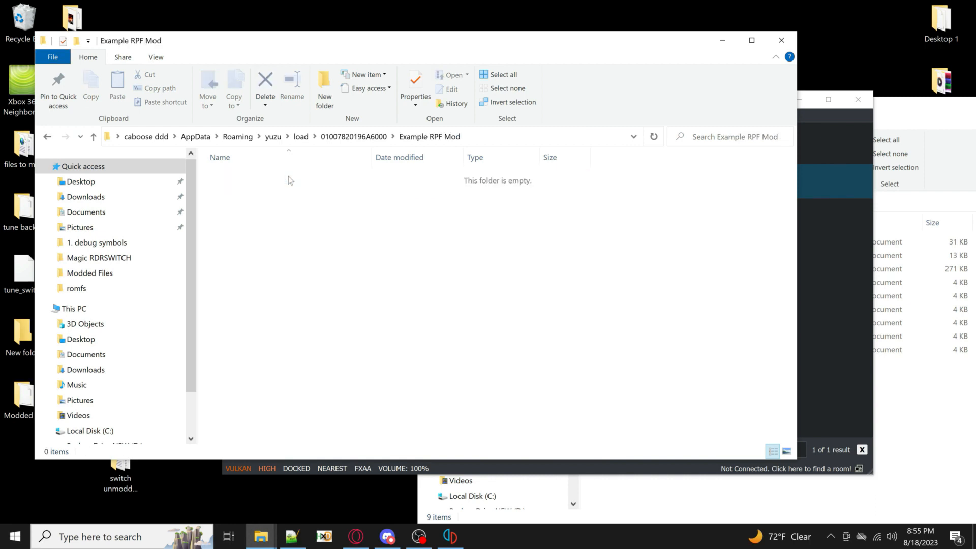
right_click(254, 287)
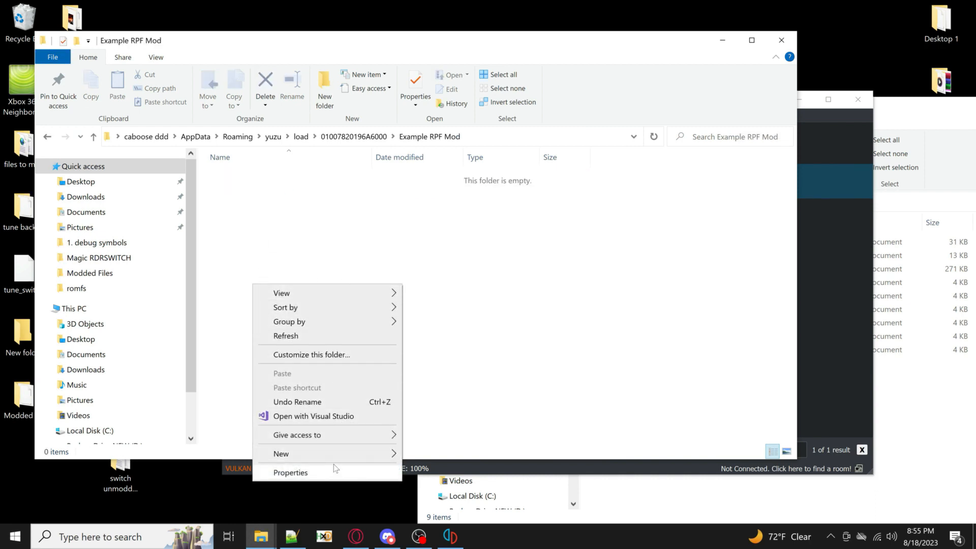
mouse_move(305, 454)
left_click(445, 180)
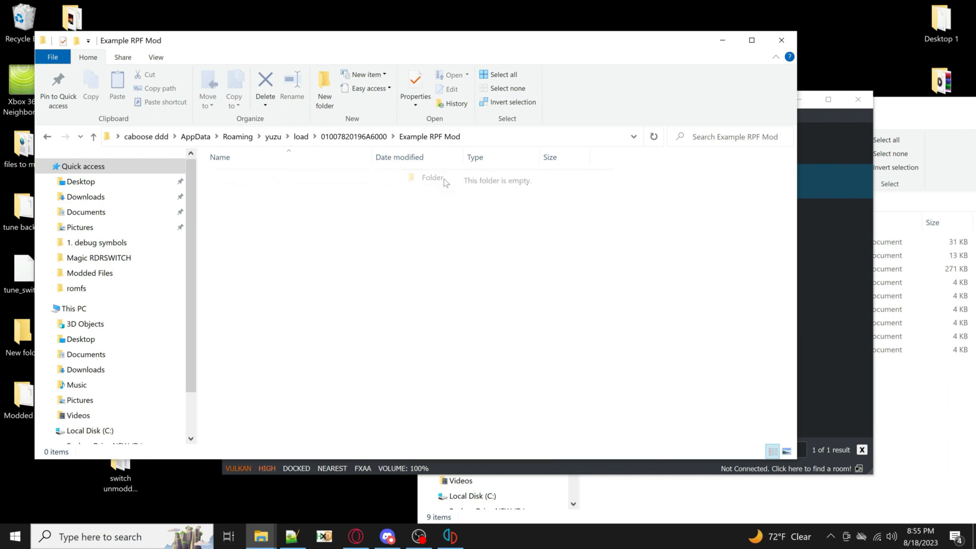
type("rom")
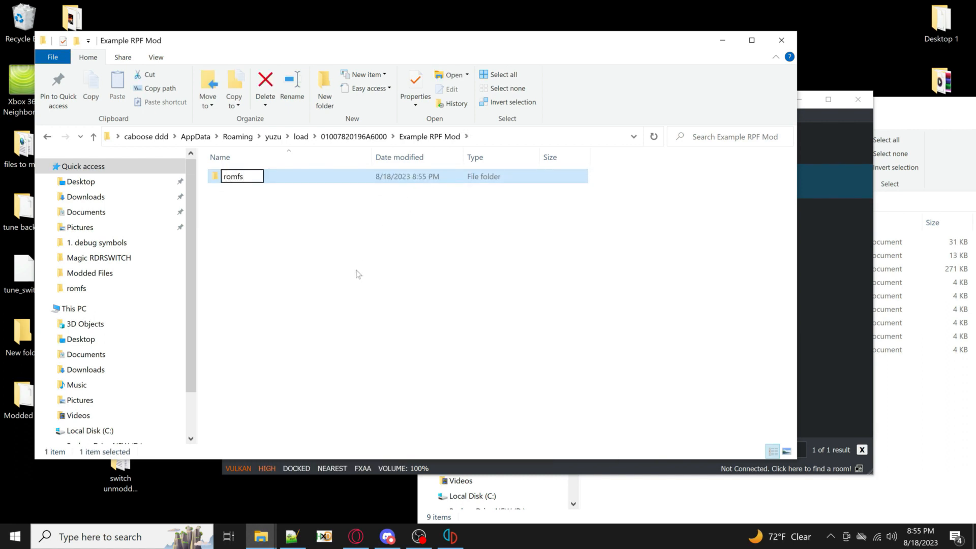
type("fs")
left_click(356, 274)
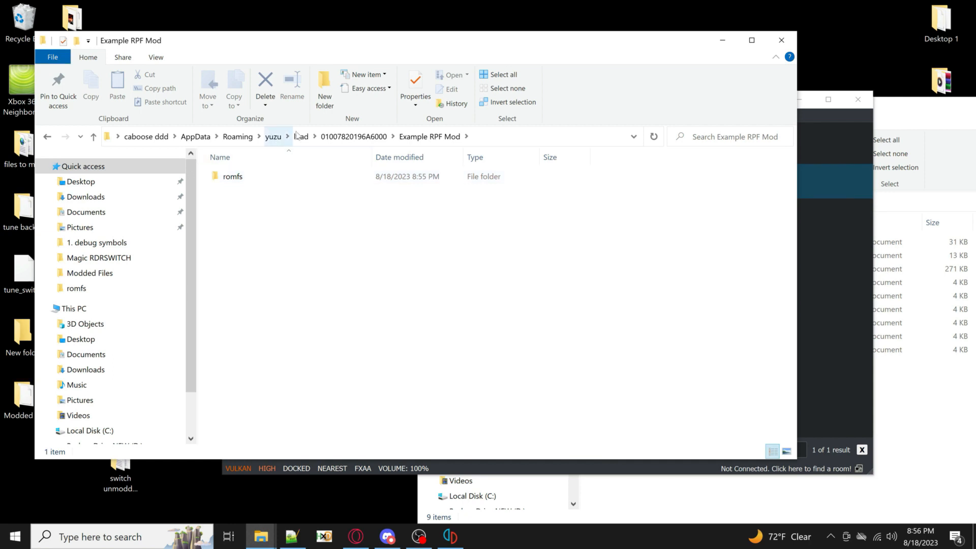
Step: Copy the cero, d11extra and redemption folders from the romfs folder of the Horse Speed Test mod
left_click(355, 136)
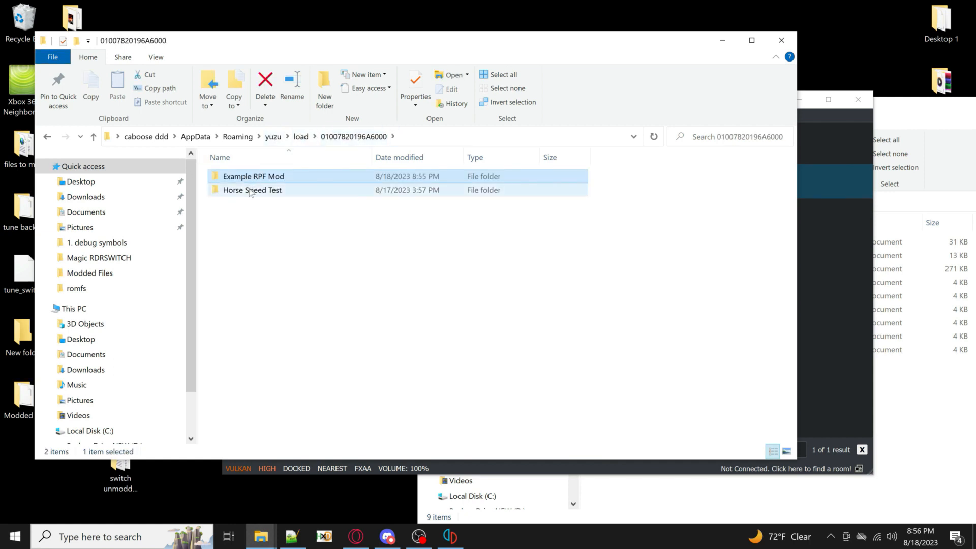
double_click(249, 191)
left_click(239, 179)
double_click(239, 178)
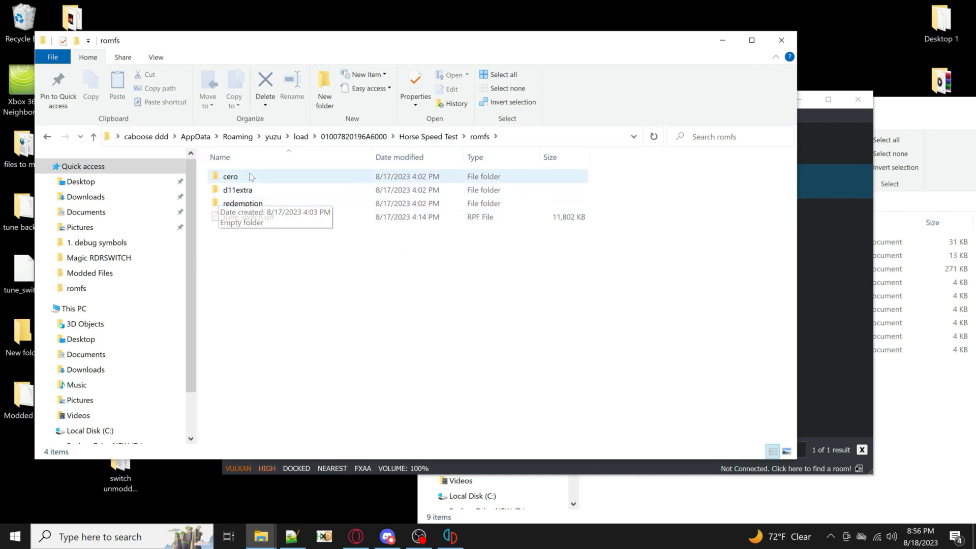
left_click_drag(200, 173, 263, 201)
right_click(263, 202)
left_click(293, 393)
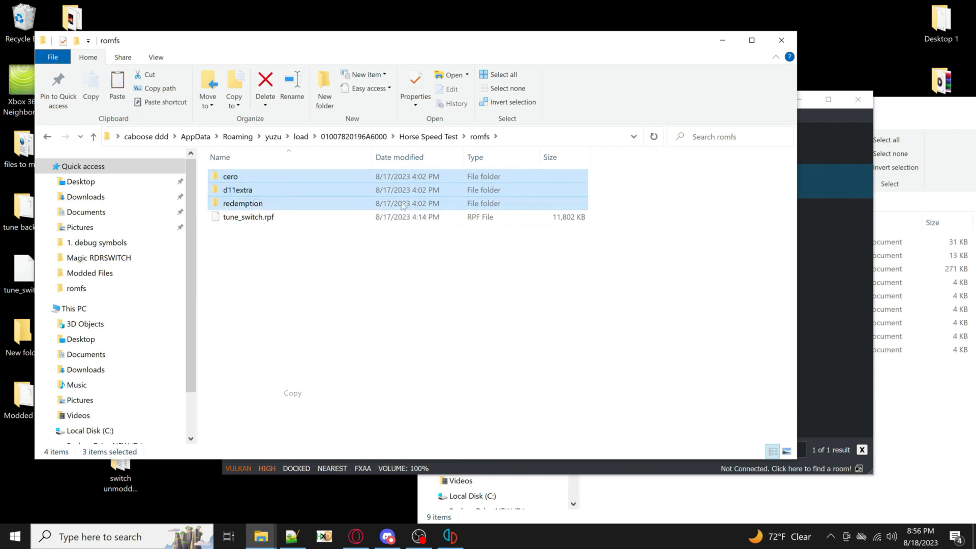
Step: Paste the copied folders into the romfs folder of Example RPF Mod
left_click(428, 137)
left_click(354, 136)
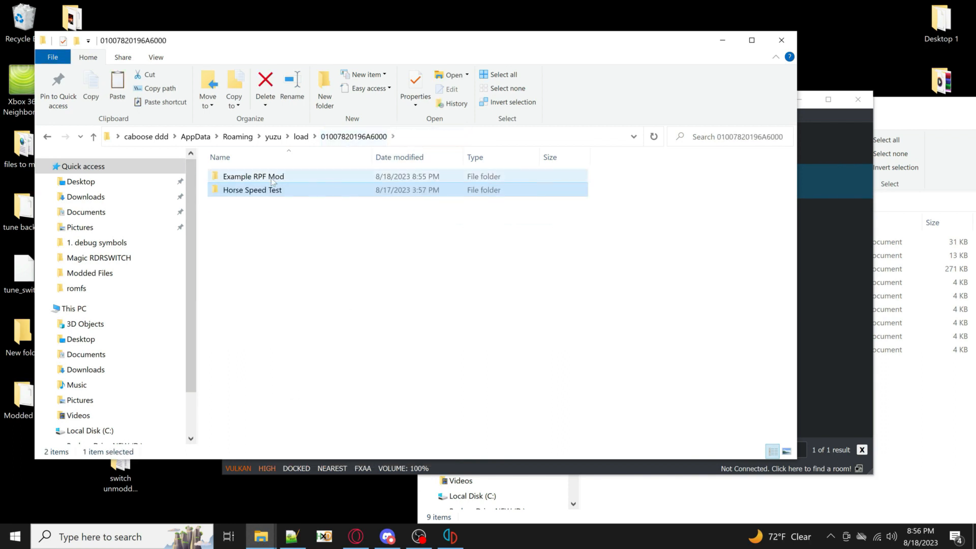
double_click(245, 176)
right_click(261, 263)
left_click(240, 181)
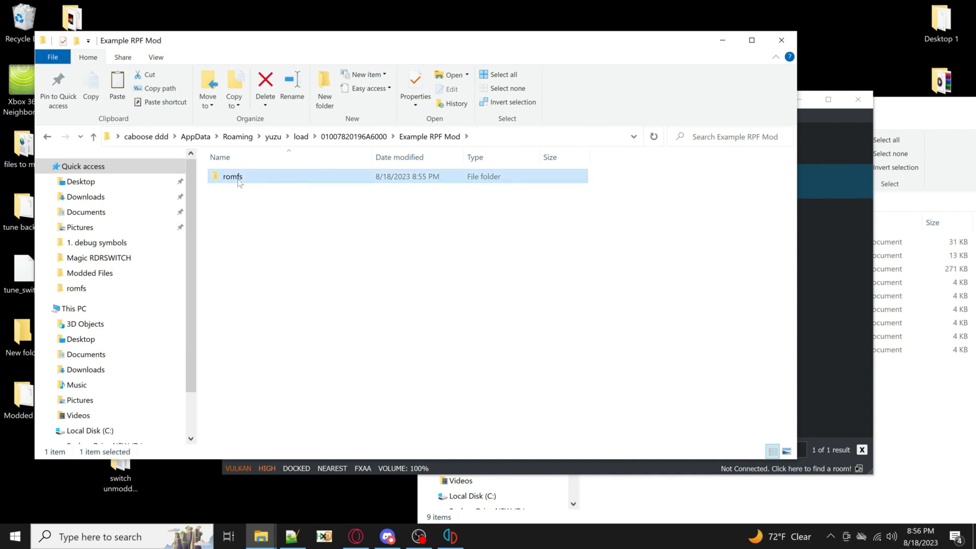
double_click(240, 181)
right_click(242, 227)
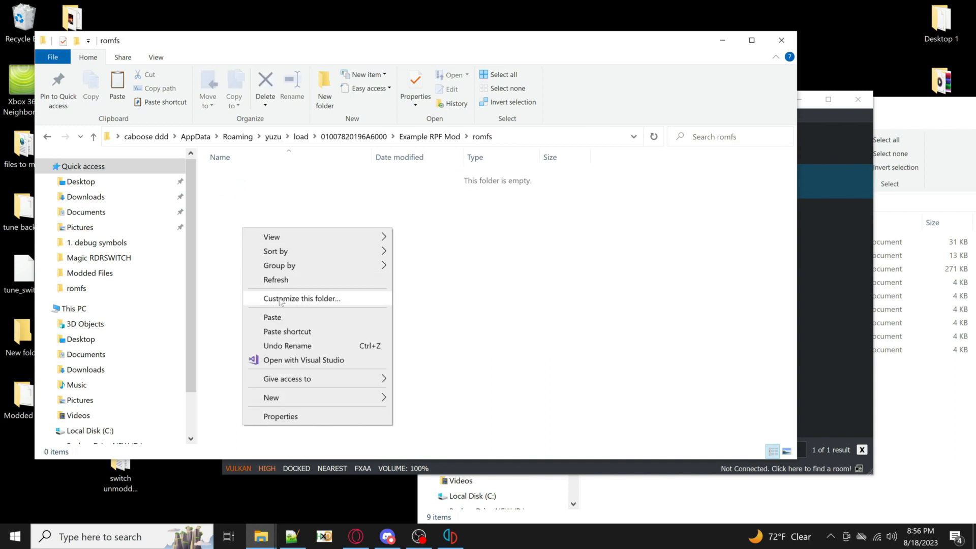
left_click(279, 317)
left_click(260, 240)
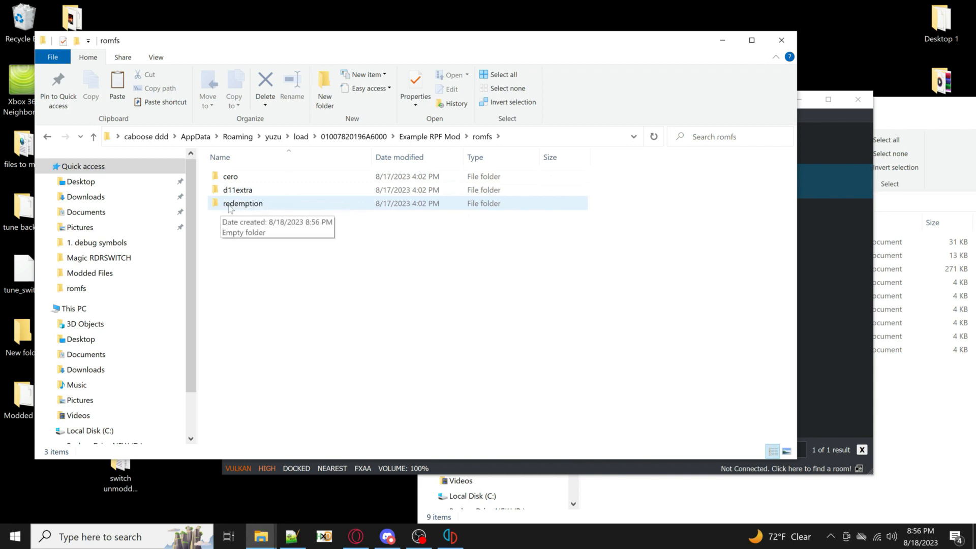
left_click_drag(227, 209, 250, 247)
Step: Move tune_switch.rpf from the Modded rpf desktop folder into Example RPF Mod's romfs folder and minimize the Modded rpf window
left_click_drag(184, 51, 269, 53)
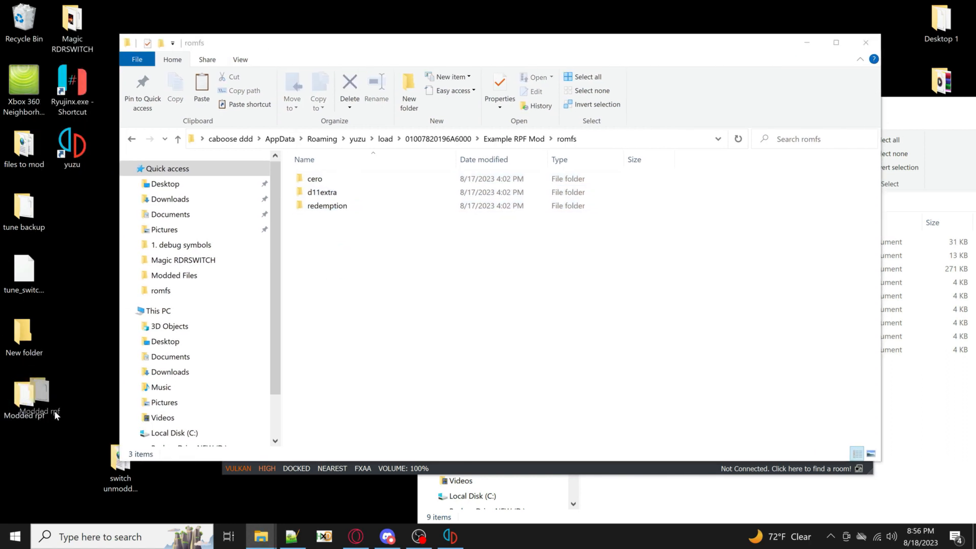
left_click(37, 410)
double_click(37, 409)
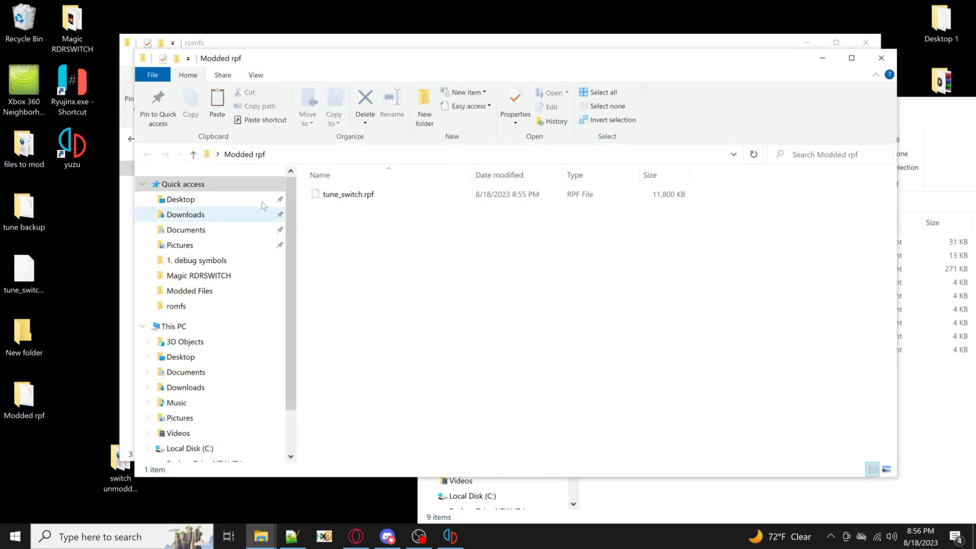
left_click_drag(331, 82, 598, 188)
left_click_drag(573, 313, 340, 273)
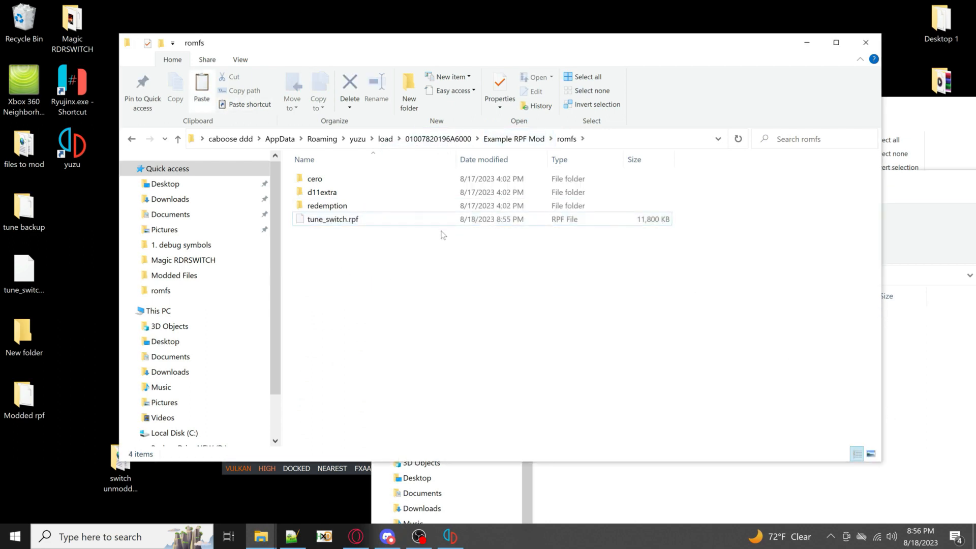
left_click(647, 518)
left_click_drag(878, 188, 817, 206)
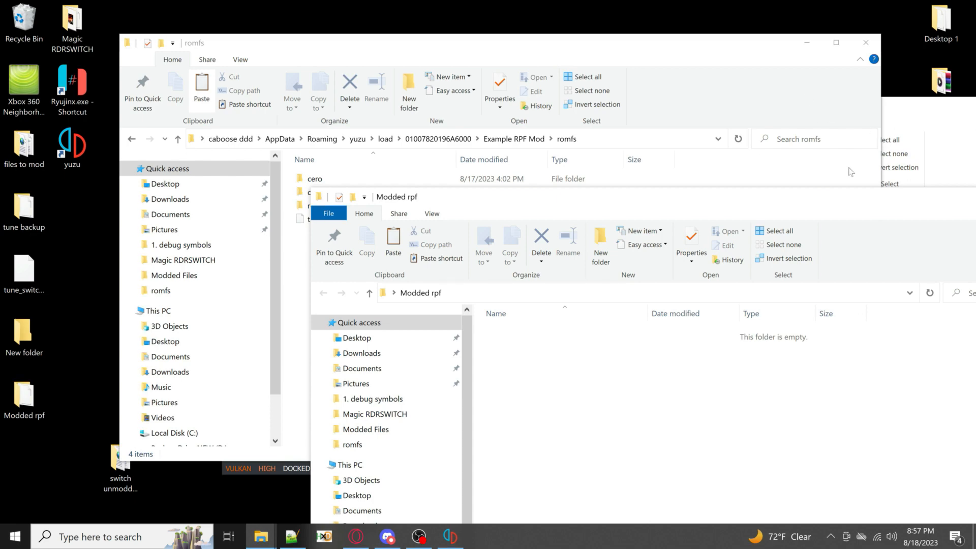
left_click_drag(847, 195, 561, 242)
left_click(711, 245)
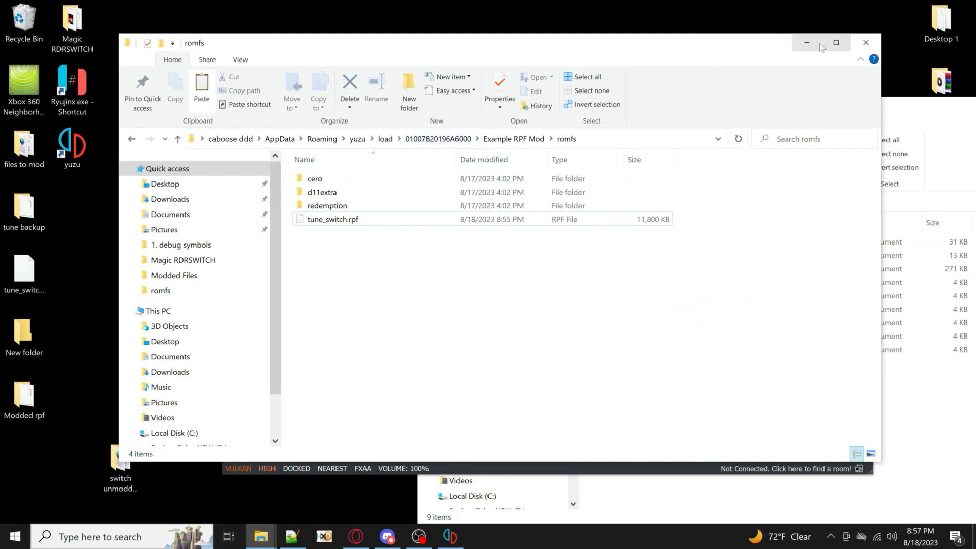
Step: In yuzu, disable the Horse Speed Test add-on in Red Dead Redemption's properties, leaving Example RPF Mod enabled, and save
left_click(807, 42)
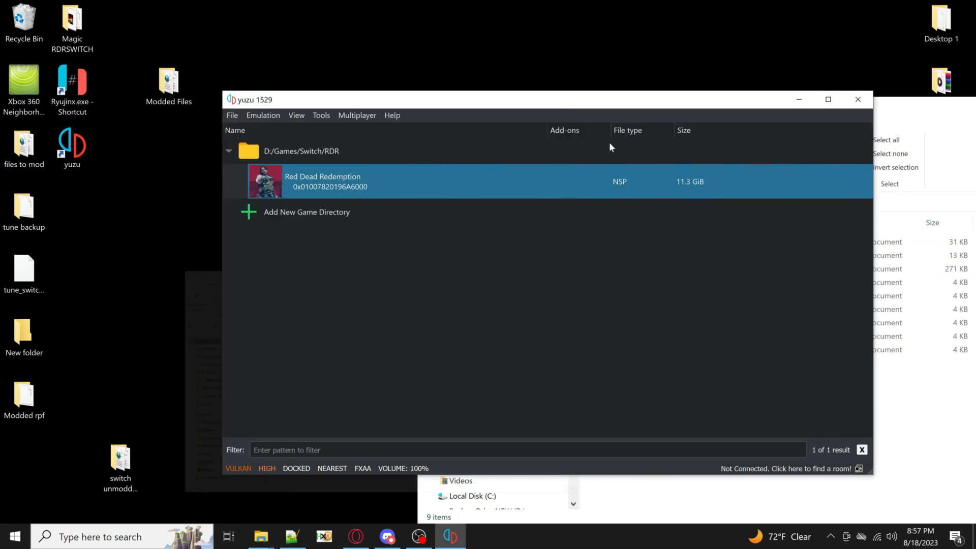
left_click_drag(265, 97, 224, 98)
right_click(269, 190)
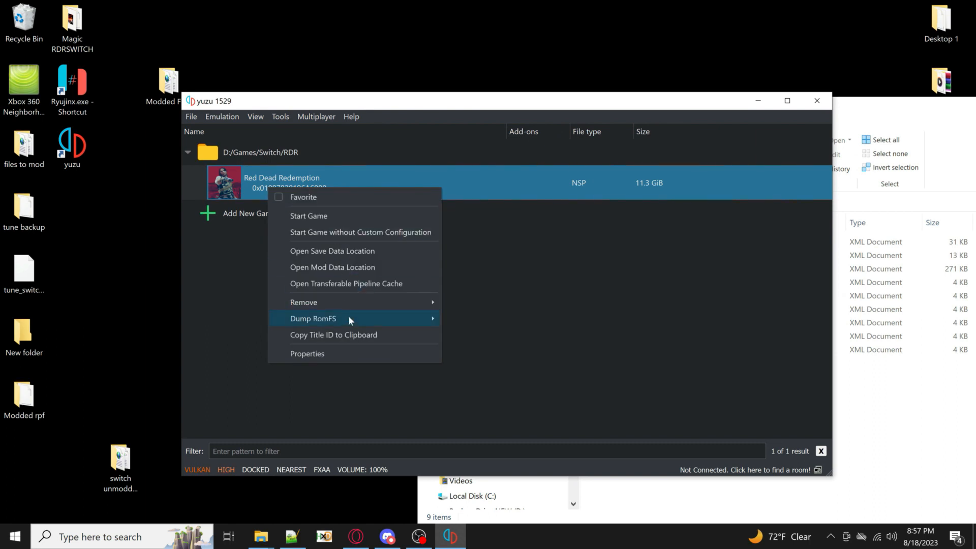
left_click(315, 356)
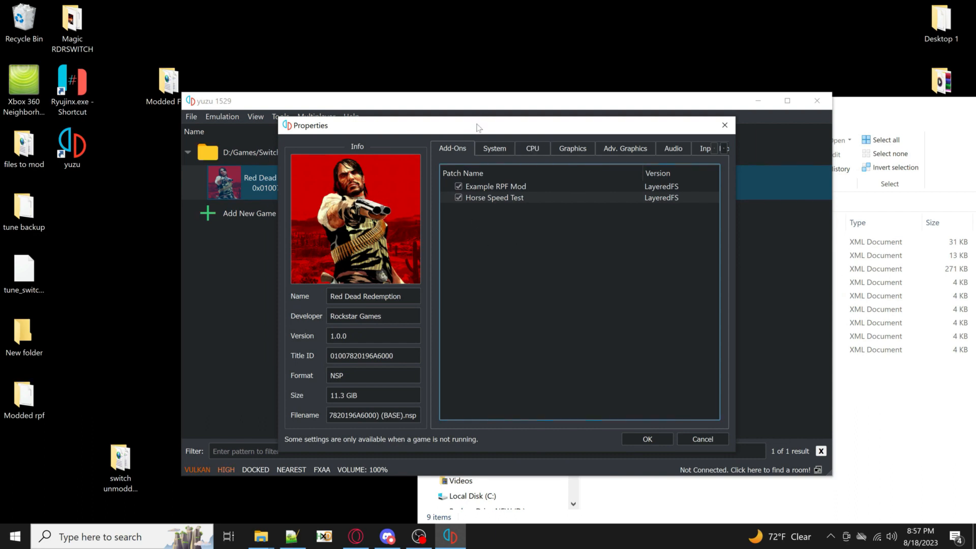
left_click_drag(474, 123, 399, 139)
left_click(426, 214)
left_click(432, 204)
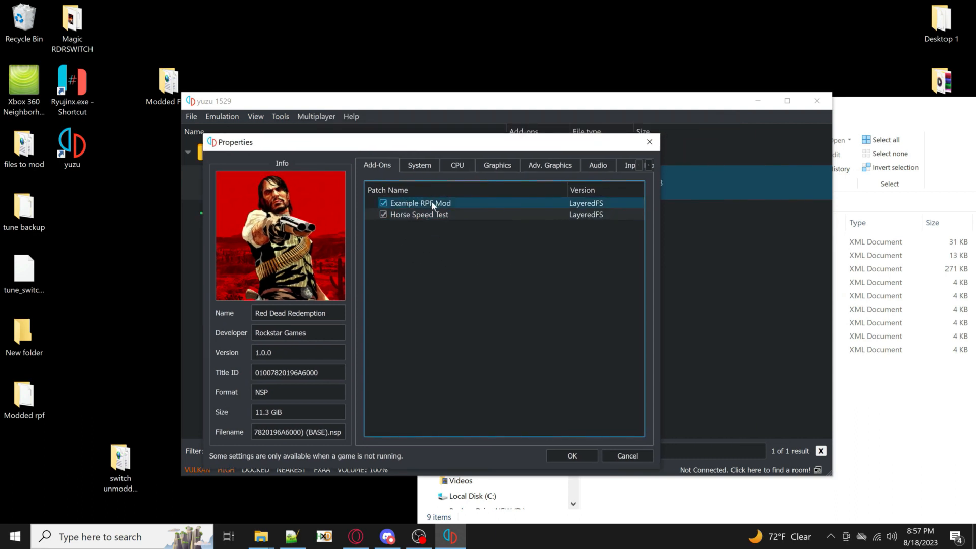
left_click(388, 214)
left_click(383, 215)
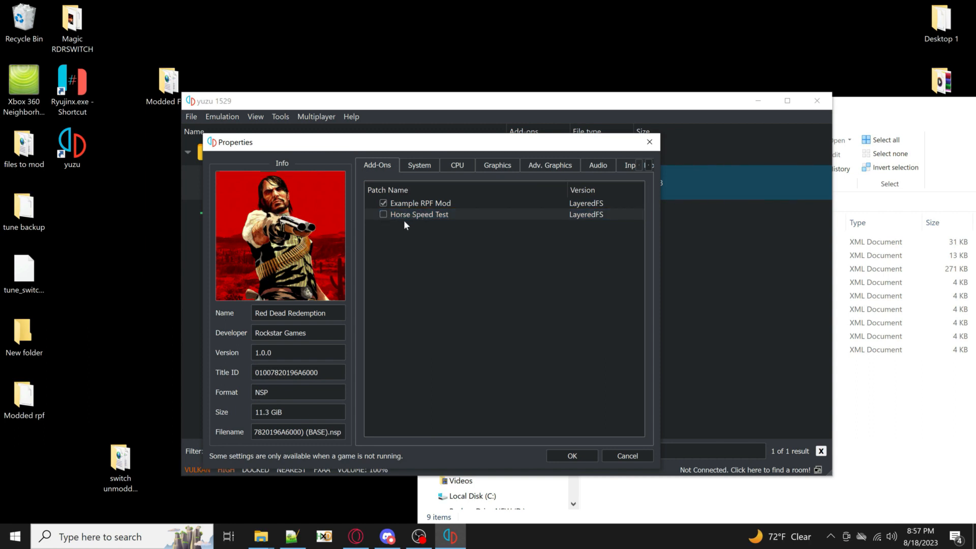
left_click(424, 203)
left_click(573, 455)
Step: Start Red Dead Redemption and choose the Normal game mode
left_click(276, 186)
right_click(274, 188)
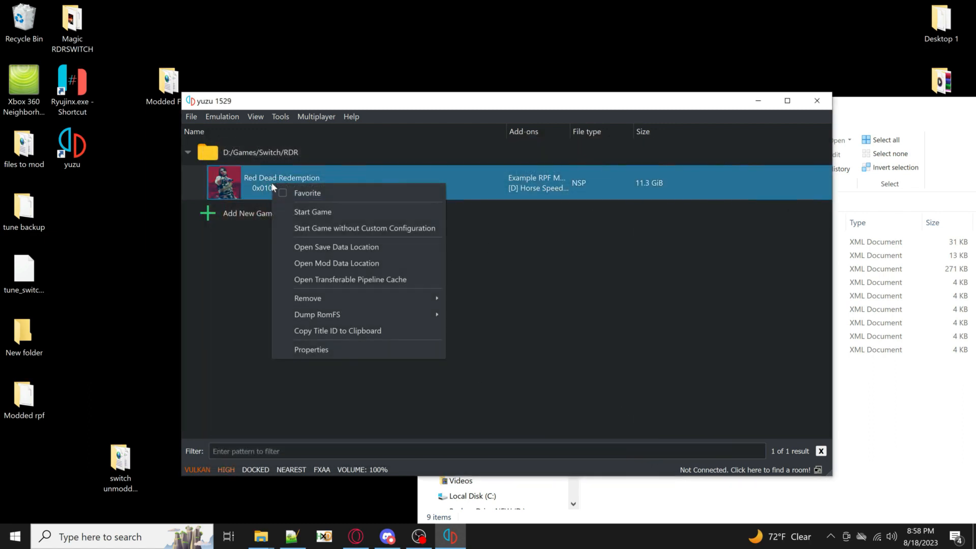
left_click(319, 213)
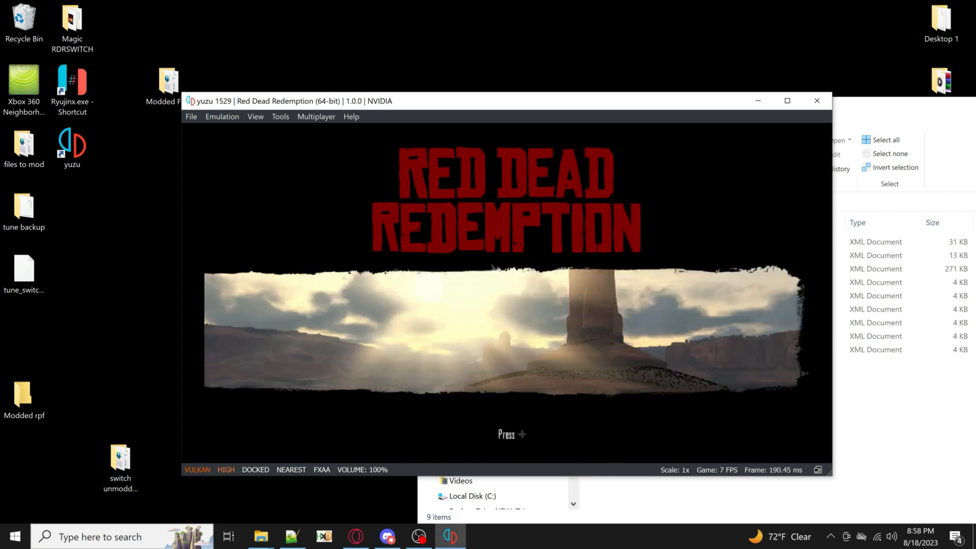
key("m")
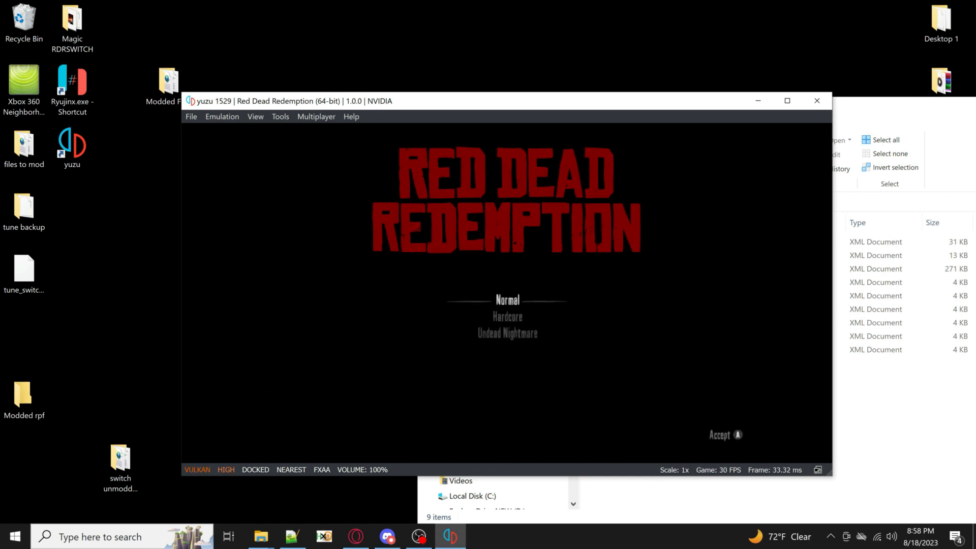
key("c")
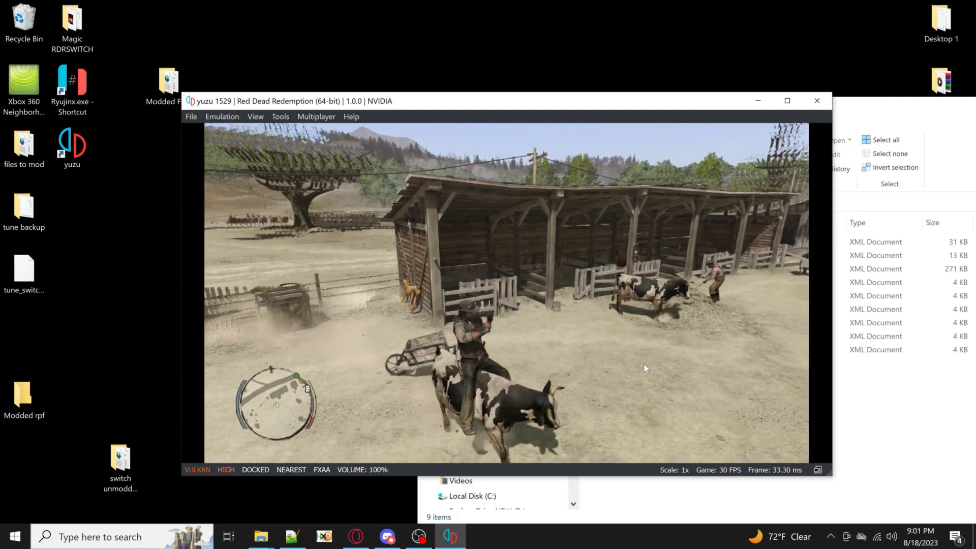
Step: Close yuzu and stop the running game
key("super")
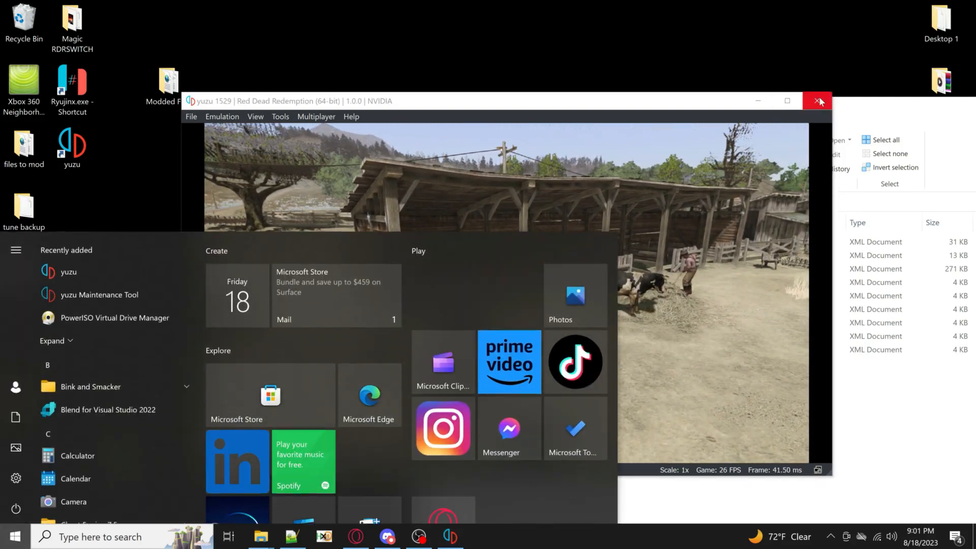
left_click(817, 100)
left_click(508, 307)
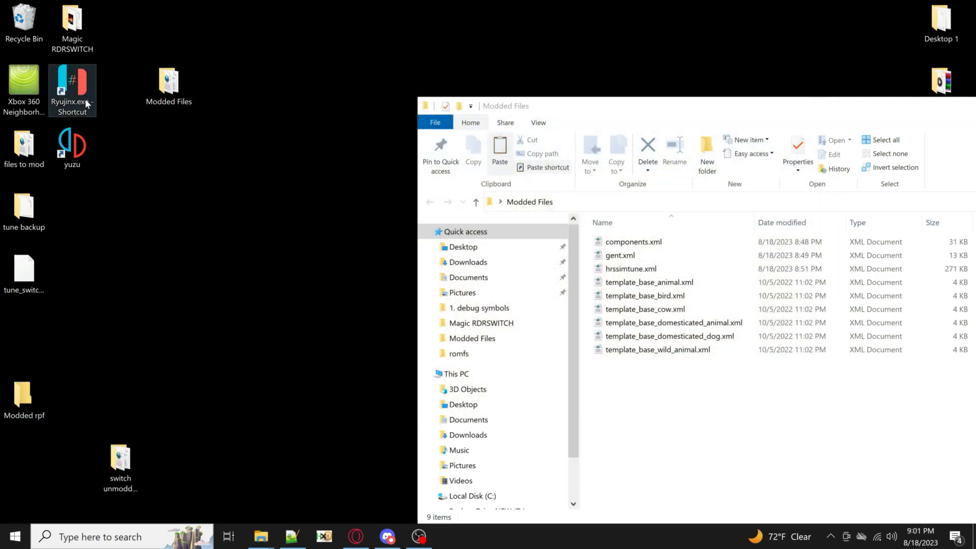
Step: Launch Ryujinx and open the mods directory of Red Dead Redemption
double_click(79, 99)
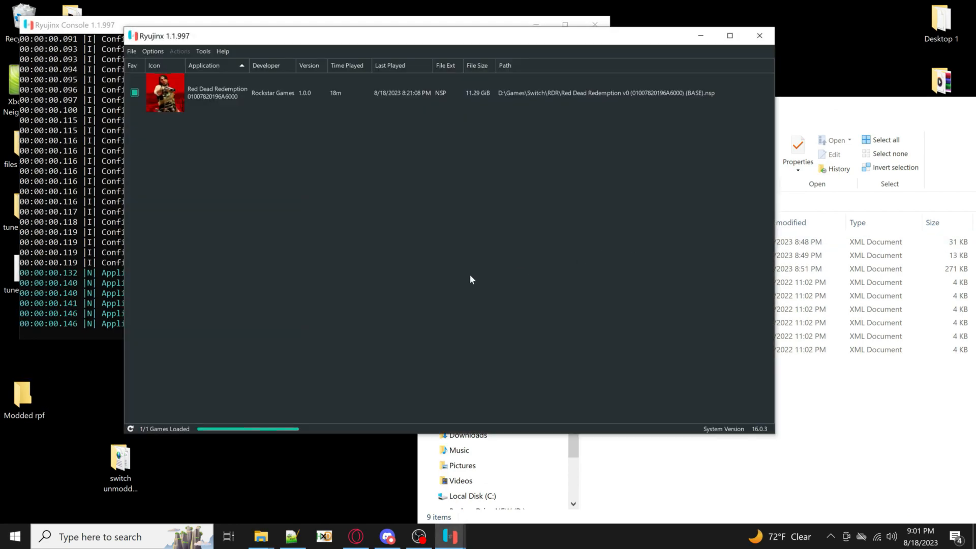
right_click(231, 96)
left_click(293, 183)
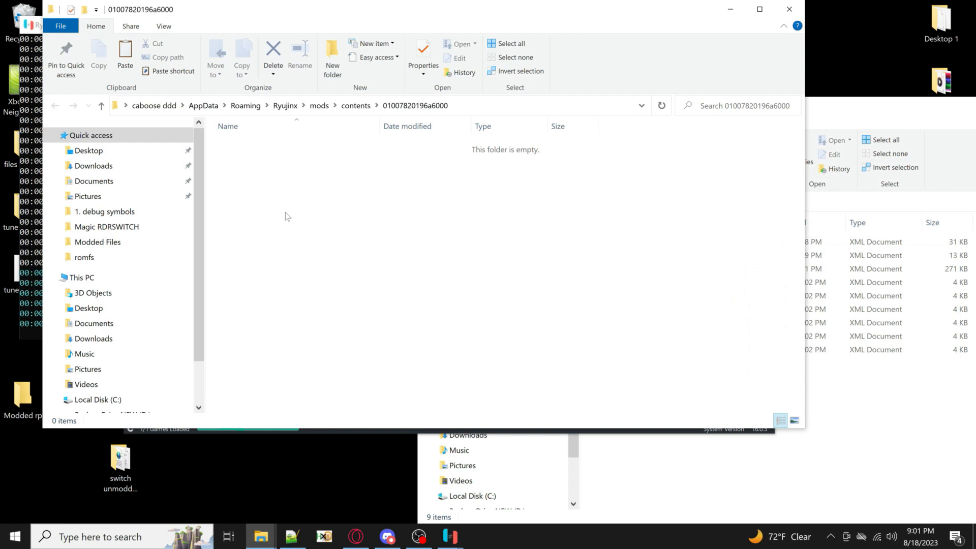
Step: Create a folder named Example RPF Mod in the Ryujinx mods directory and open it
right_click(286, 216)
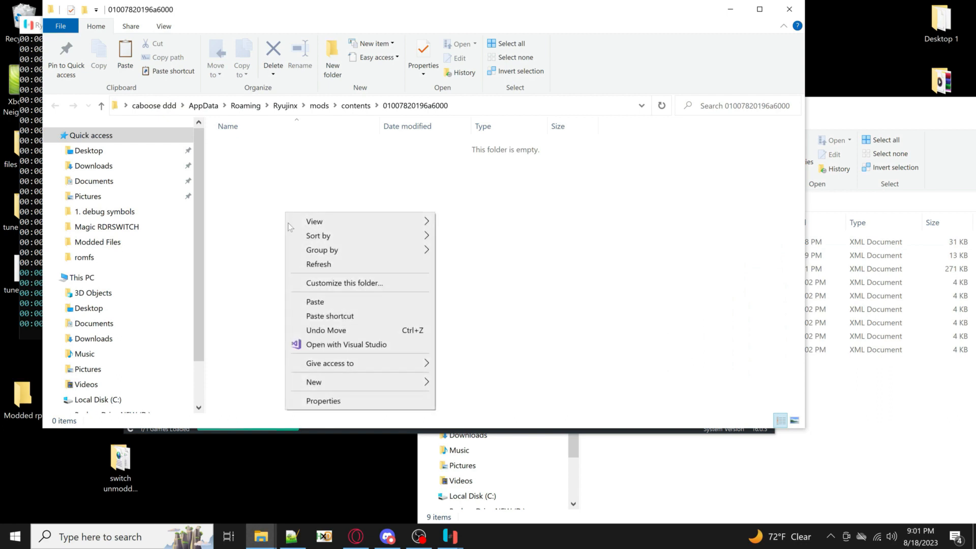
mouse_move(337, 379)
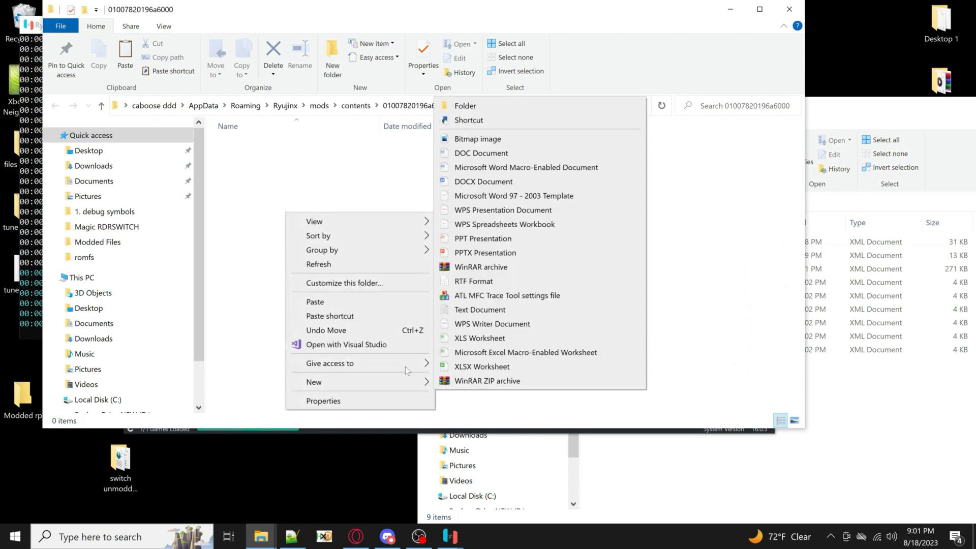
left_click(464, 105)
type("E")
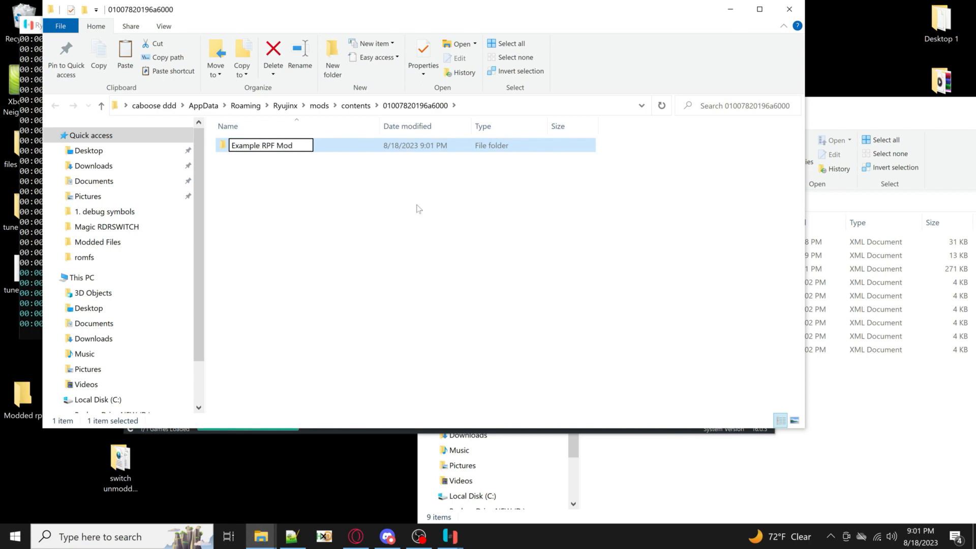
type("xample RPF Mod")
key("Return")
key("Return")
Step: Create a folder named romfs inside the Ryujinx Example RPF Mod folder and open it
right_click(266, 235)
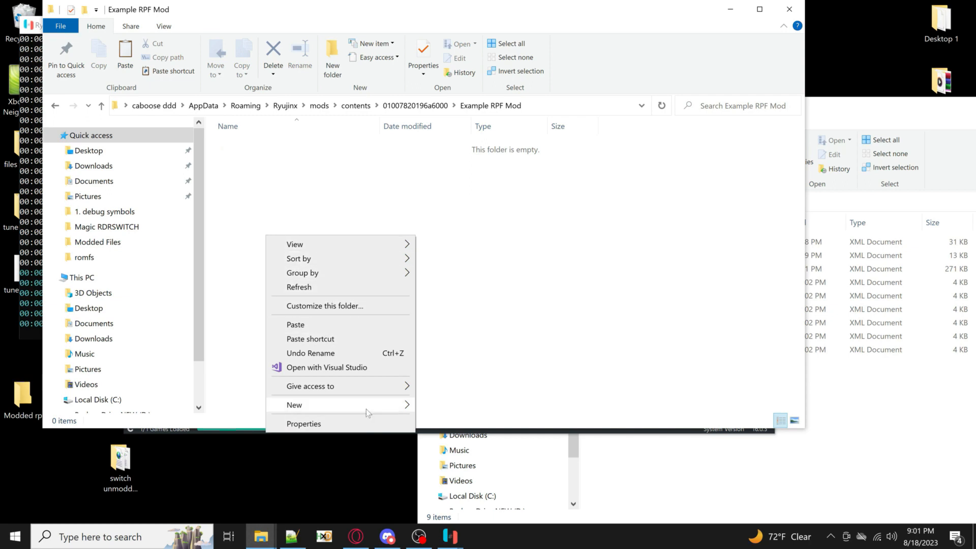
mouse_move(393, 399)
left_click(442, 132)
type("r")
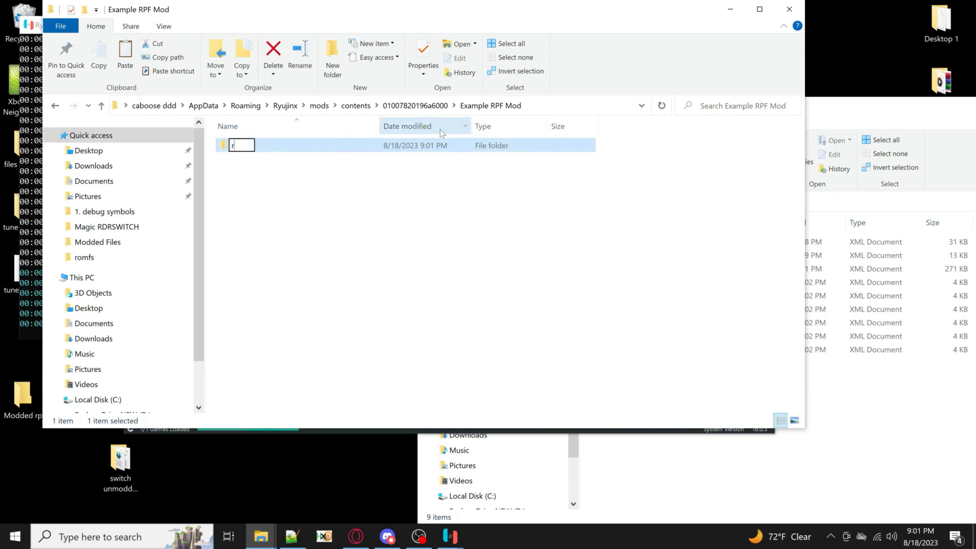
type("omfs")
key("Return")
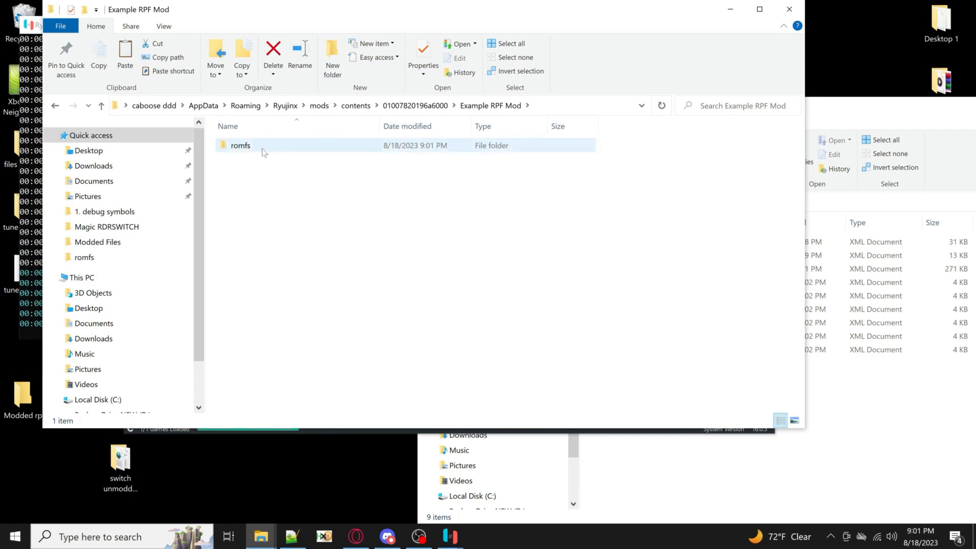
key("Return")
Step: Copy the cero, d11extra and redemption folders and tune_switch.rpf from yuzu's Example RPF Mod romfs folder
left_click_drag(236, 17, 460, 58)
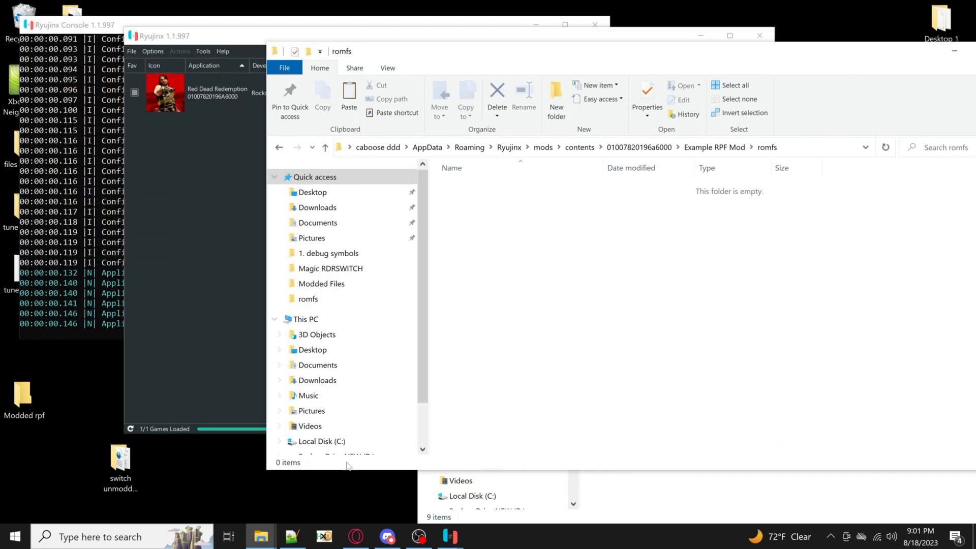
left_click(260, 536)
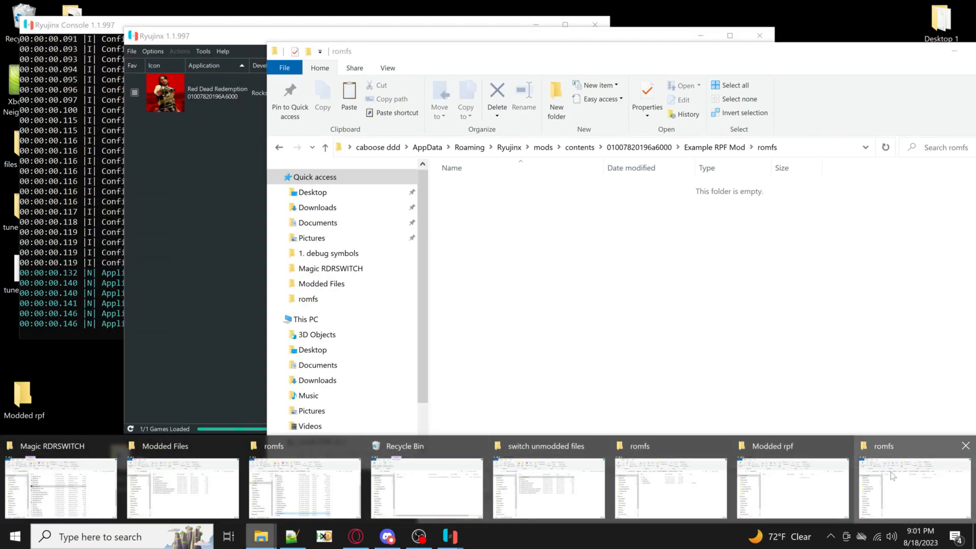
left_click(666, 488)
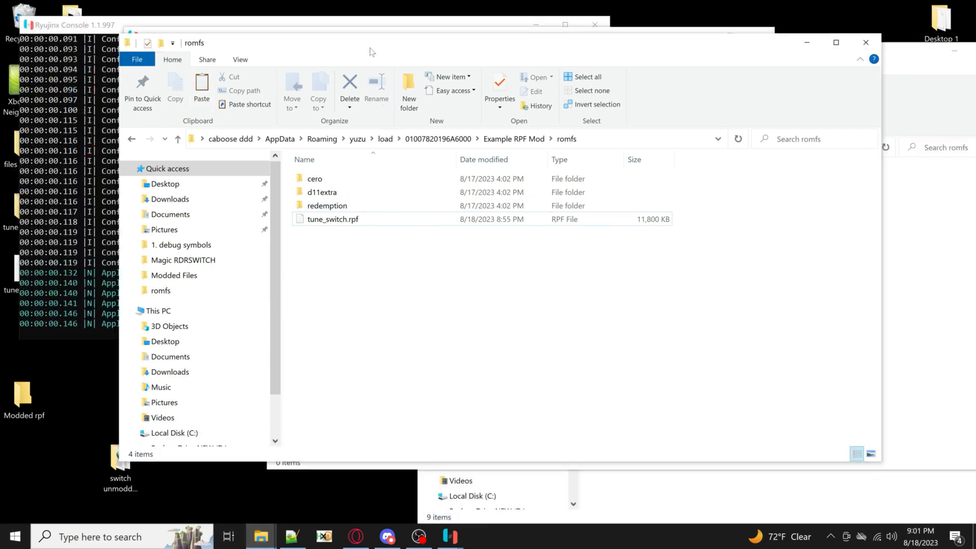
left_click_drag(370, 51, 255, 162)
left_click_drag(227, 407, 208, 291)
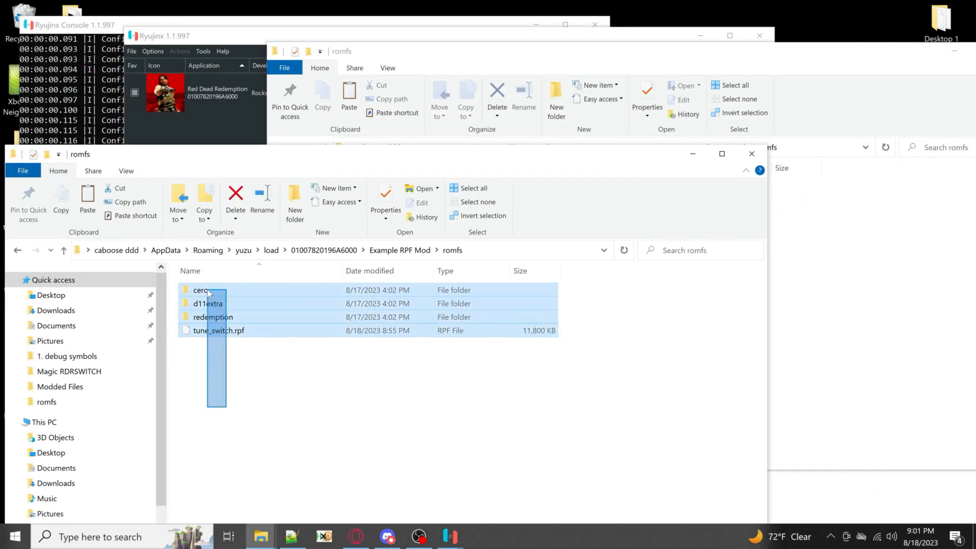
right_click(208, 291)
left_click(239, 199)
Step: Paste the copied folders and tune_switch.rpf into the romfs folder of Ryujinx's Example RPF Mod
left_click(887, 307)
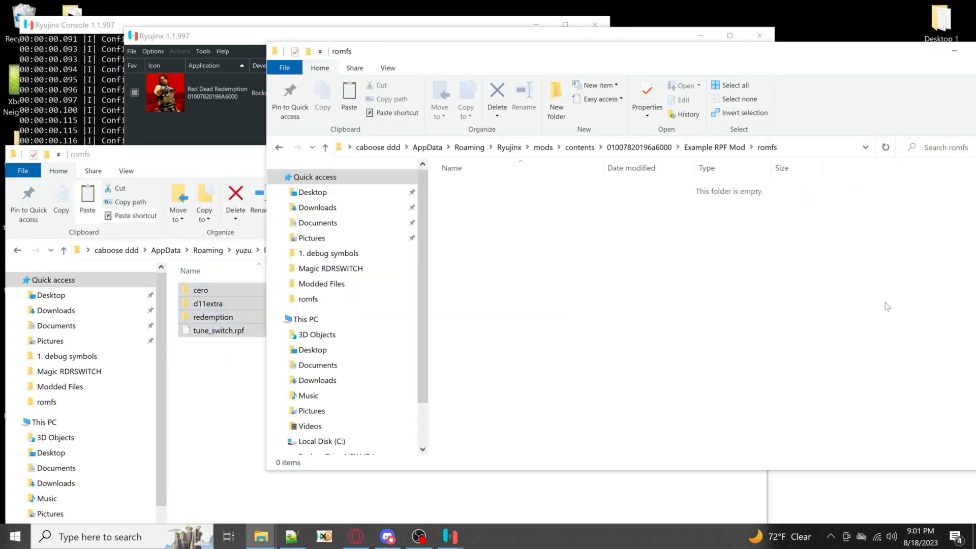
right_click(664, 289)
left_click(708, 379)
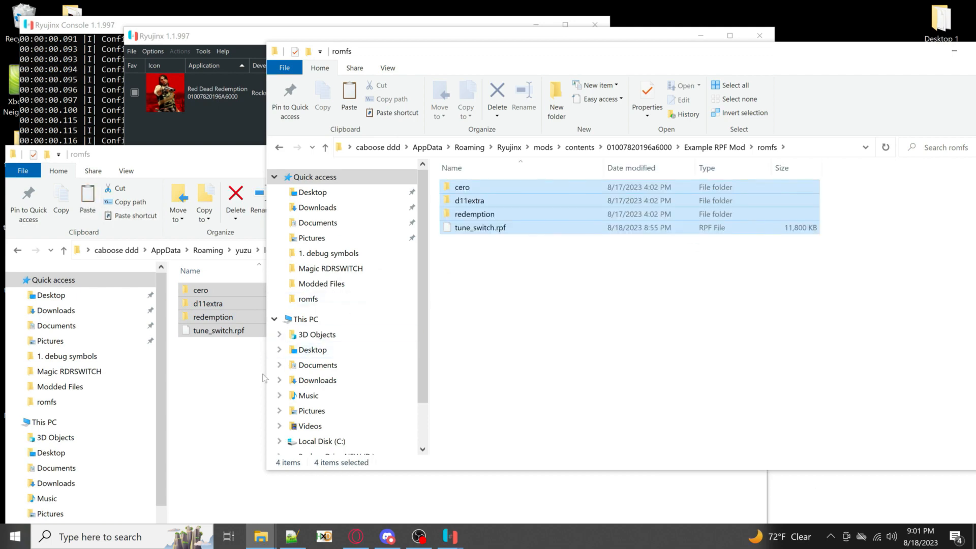
left_click(264, 378)
left_click(675, 153)
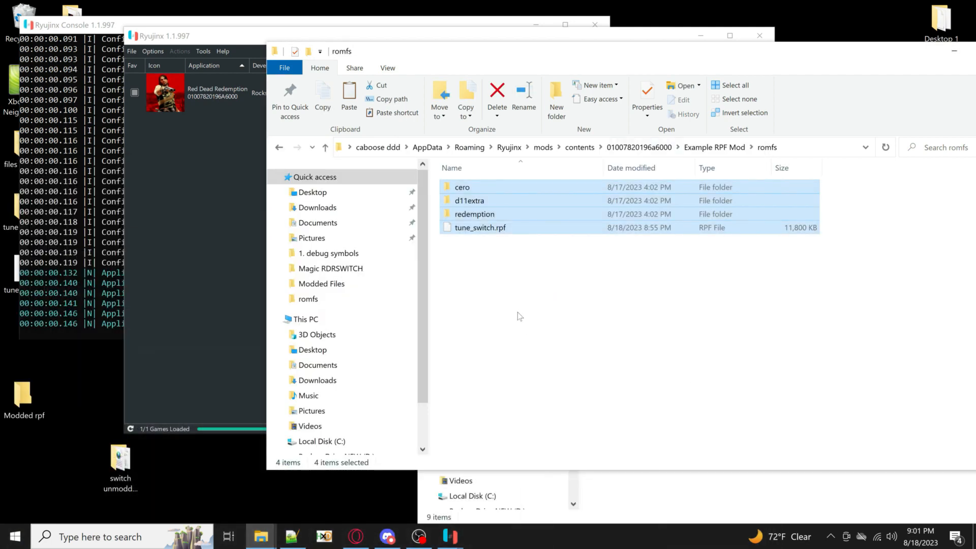
left_click(520, 316)
left_click(461, 228)
left_click_drag(540, 278, 541, 241)
left_click_drag(652, 70, 511, 89)
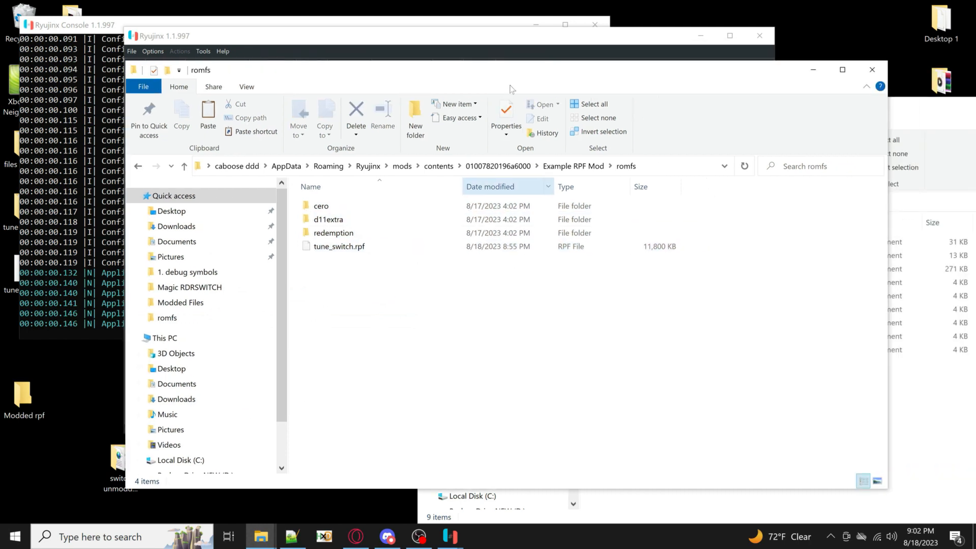
Step: Switch to Ryujinx, launch Red Dead Redemption and proceed past the intro screens into gameplay to test the mod
left_click(283, 41)
right_click(230, 95)
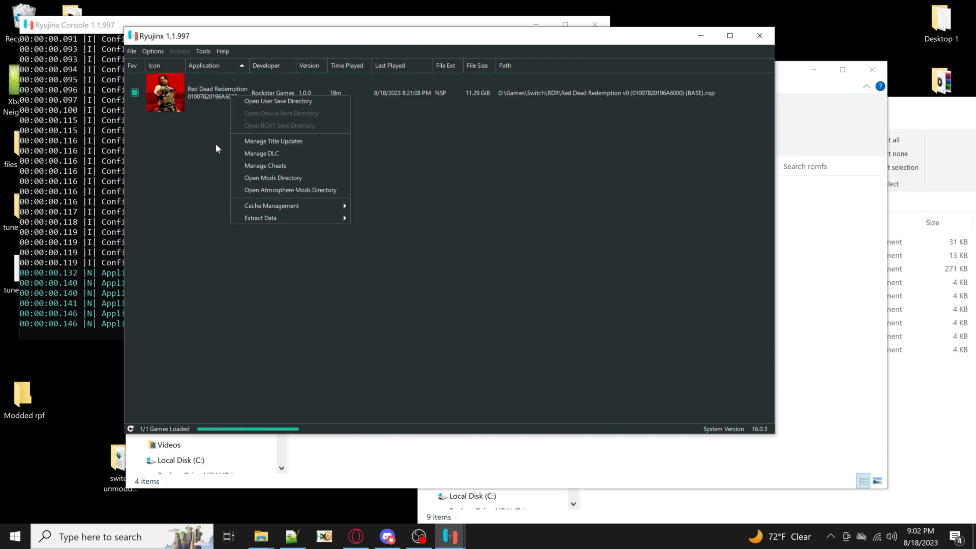
left_click(188, 147)
double_click(231, 87)
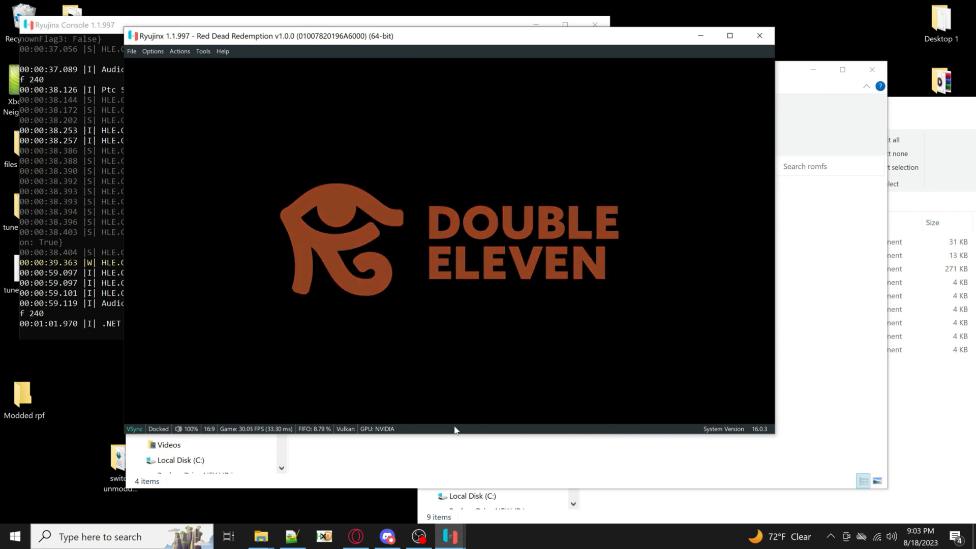
key("plus")
key("z")
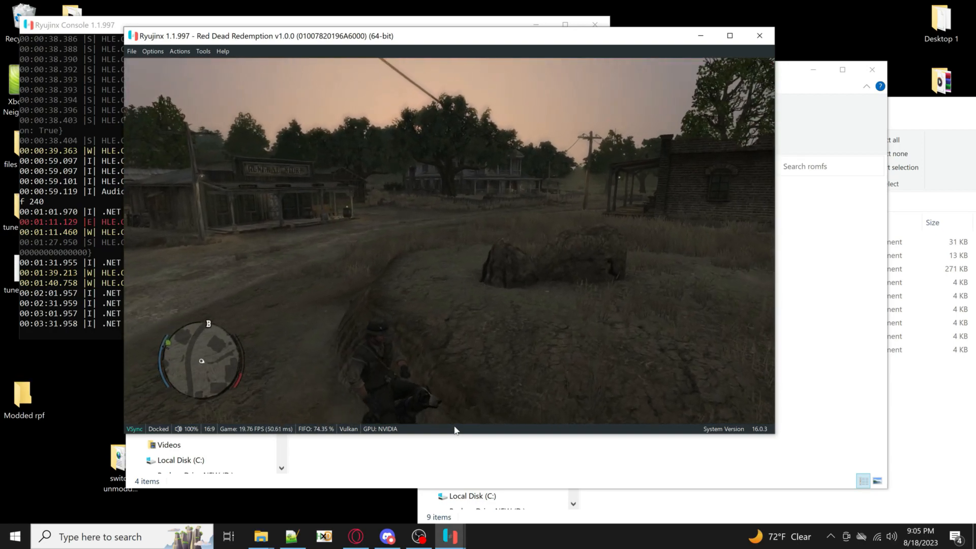
Step: Close Ryujinx with the game still running and confirm the exit
left_click(760, 35)
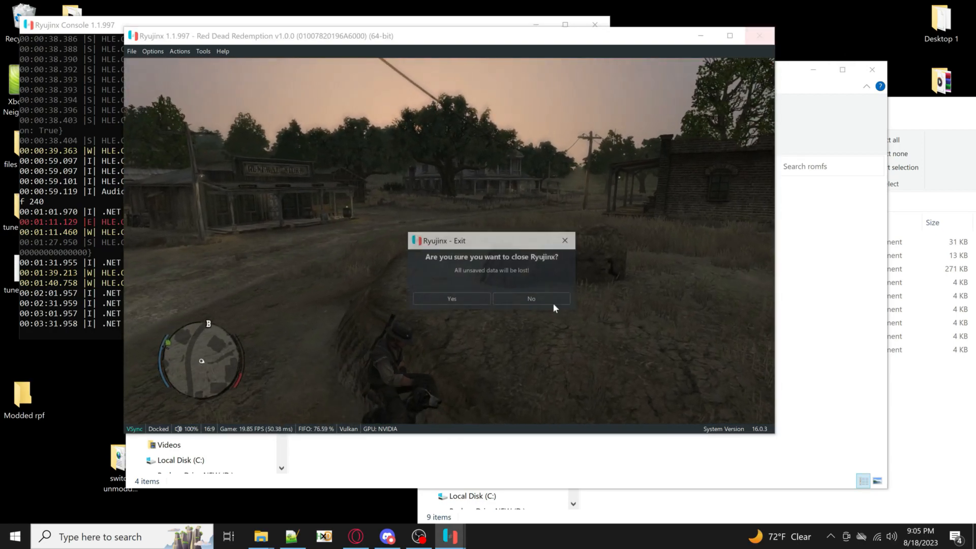
left_click(451, 300)
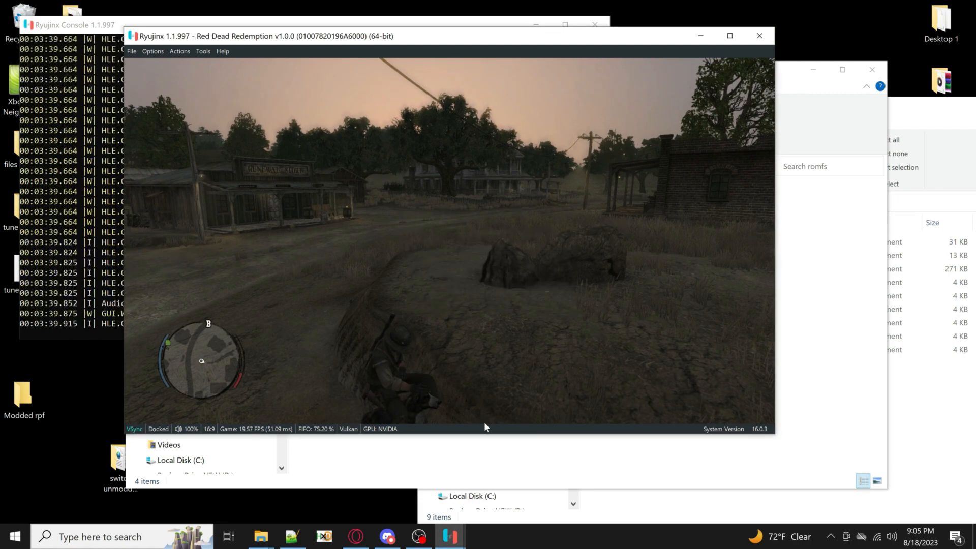